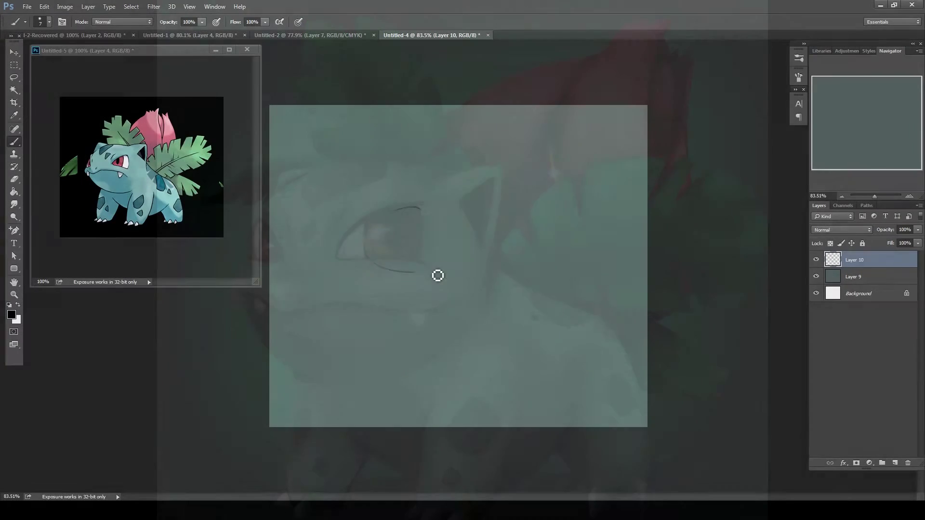
Sketch a rough oval head shape near the middle of the canvas on Layer 10
mouse_move(435, 275)
left_mouse_down()
mouse_move(378, 221)
mouse_move(422, 243)
mouse_move(389, 215)
mouse_move(485, 270)
left_mouse_up()
Reshape the rough ellipse into a dome, erasing and redrawing its top edge
key("e")
left_click_drag(361, 212, 366, 265)
left_click_drag(429, 207, 479, 272)
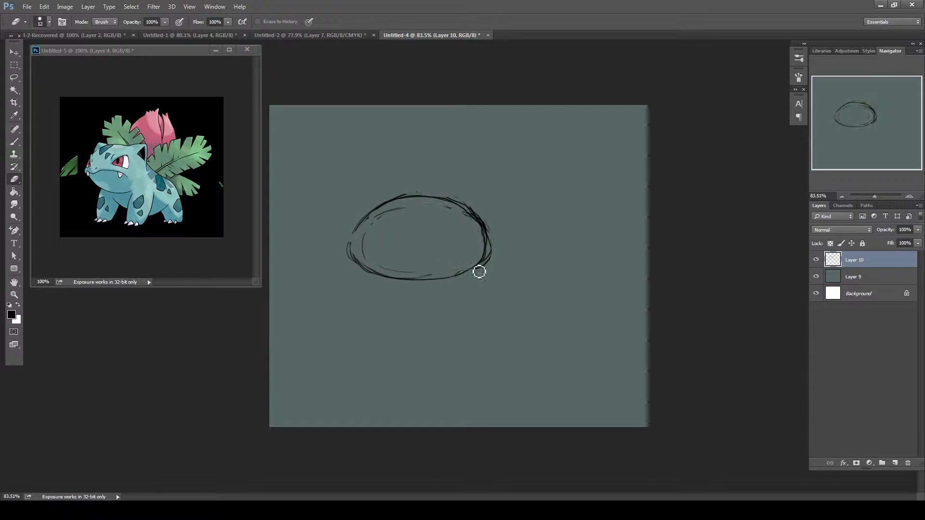
key("b")
mouse_move(366, 226)
left_mouse_down()
mouse_move(414, 190)
mouse_move(477, 221)
left_mouse_up()
key("e")
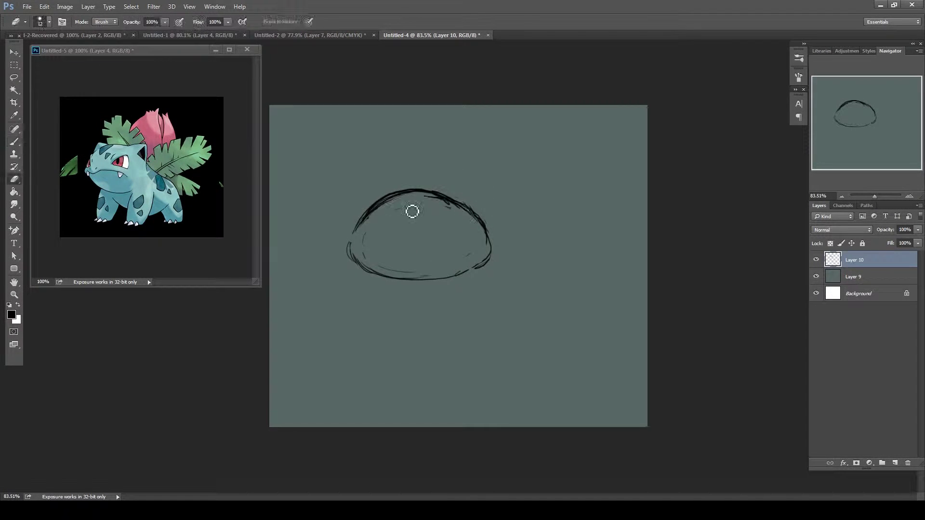
left_click_drag(412, 211, 371, 202)
key("b")
Sketch front leg strokes under the dome and stretch the dome taller with Free Transform
left_click_drag(370, 277, 364, 344)
left_click_drag(416, 284, 392, 344)
left_click_drag(393, 294, 477, 332)
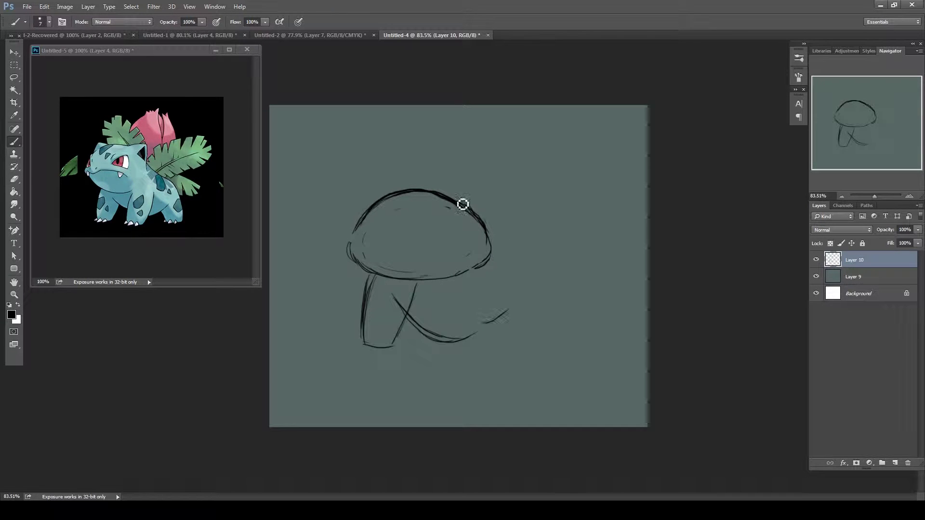
left_click_drag(337, 270, 339, 272)
key("ctrl+t")
left_click_drag(419, 193, 419, 164)
key("Return")
Sketch the vertical front legs and their foot outlines, erasing stray spots
key("b")
left_click_drag(450, 289, 443, 359)
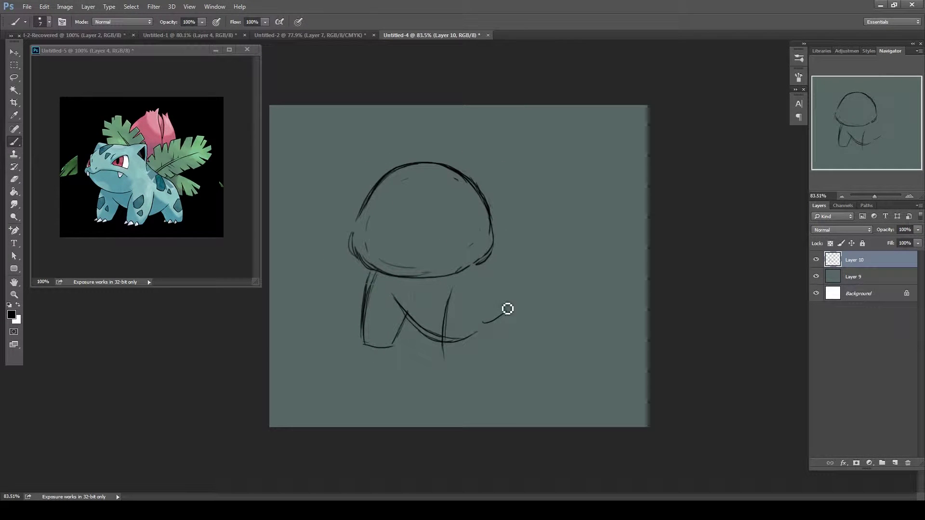
left_click_drag(506, 288, 483, 360)
left_click_drag(444, 358, 487, 361)
left_click_drag(362, 343, 392, 357)
key("e")
left_click_drag(411, 309, 424, 323)
key("b")
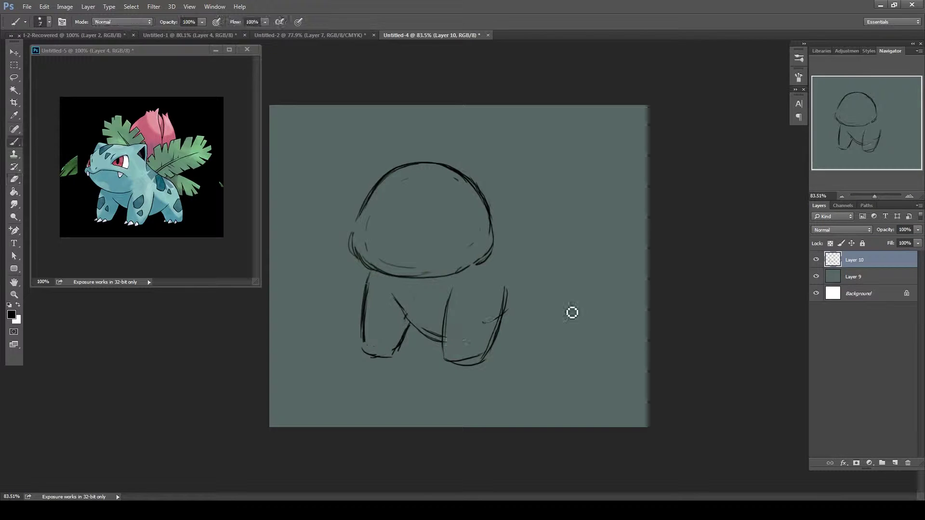
Draw the back curving down to the rear leg and foot, plus the belly line
left_click_drag(526, 308, 497, 335)
left_click_drag(490, 208, 588, 337)
left_click_drag(525, 311, 589, 355)
left_click_drag(503, 223, 590, 342)
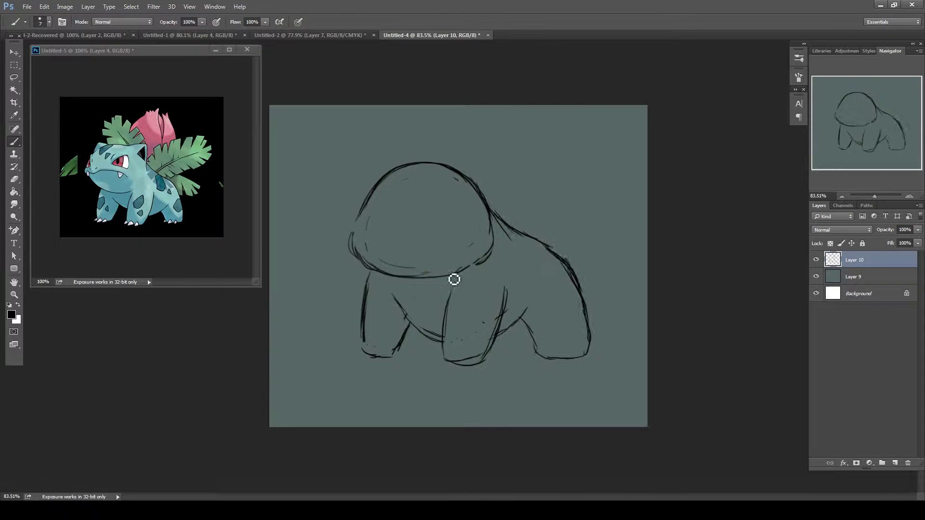
left_click_drag(489, 205, 536, 297)
left_click_drag(512, 241, 544, 316)
left_click_drag(378, 269, 441, 340)
left_click_drag(399, 196, 531, 327)
mouse_move(548, 252)
left_mouse_down()
mouse_move(541, 337)
mouse_move(590, 357)
left_mouse_up()
Dim the rough sketch, add Layer 11, and ink the head top and lower jaw
left_click_drag(431, 345, 453, 362)
left_click_drag(886, 230, 865, 230)
left_click(895, 463)
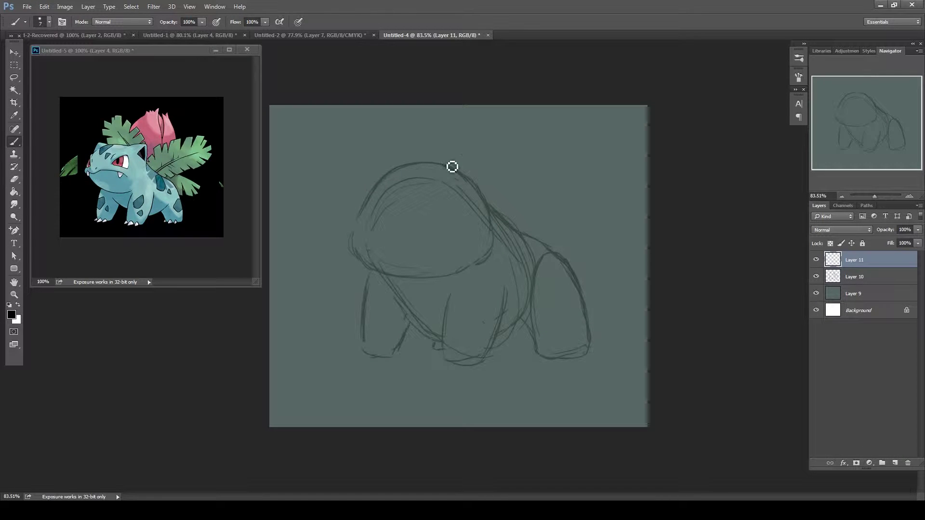
mouse_move(443, 161)
left_mouse_down()
mouse_move(392, 174)
mouse_move(344, 236)
left_mouse_up()
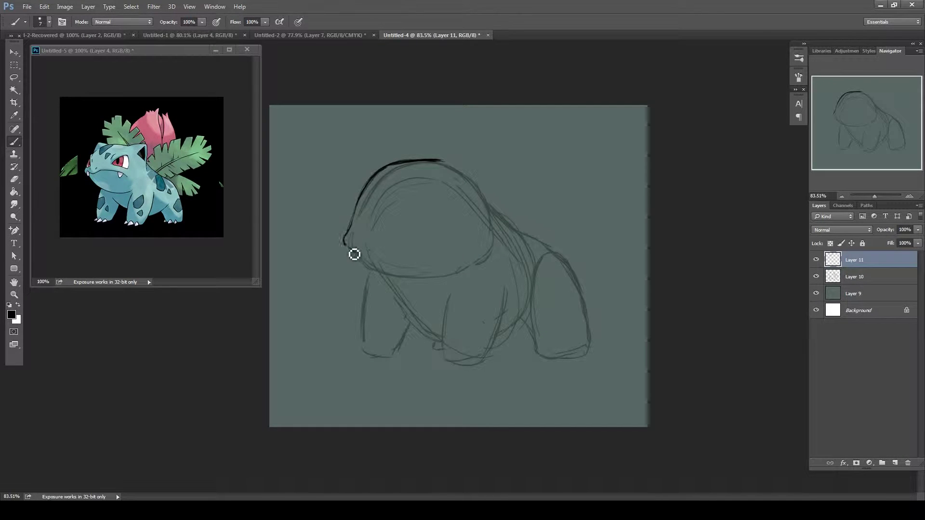
left_click_drag(383, 272, 472, 260)
Move the left head stroke outward with Free Transform
key("v")
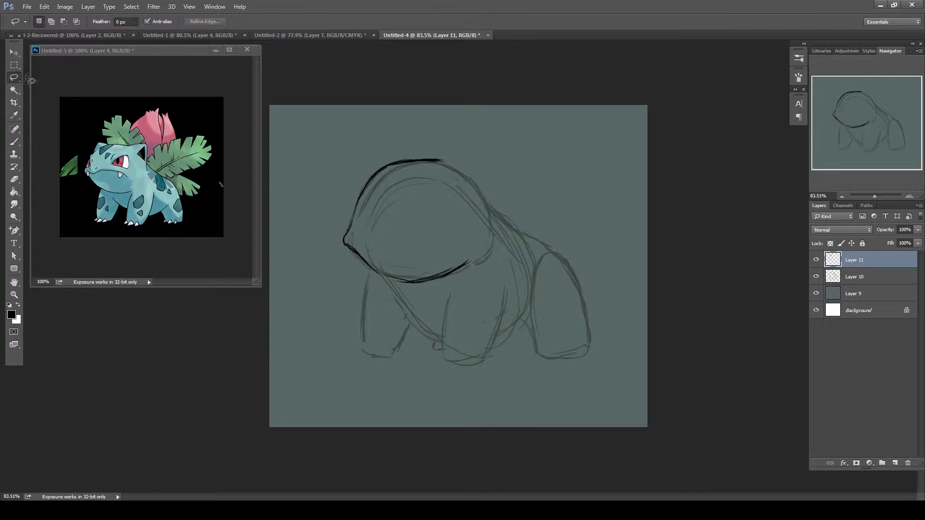
key("ctrl+t")
mouse_move(366, 212)
left_mouse_down()
mouse_move(358, 217)
mouse_move(385, 277)
mouse_move(368, 230)
mouse_move(468, 236)
left_mouse_up()
key("Return")
key("b")
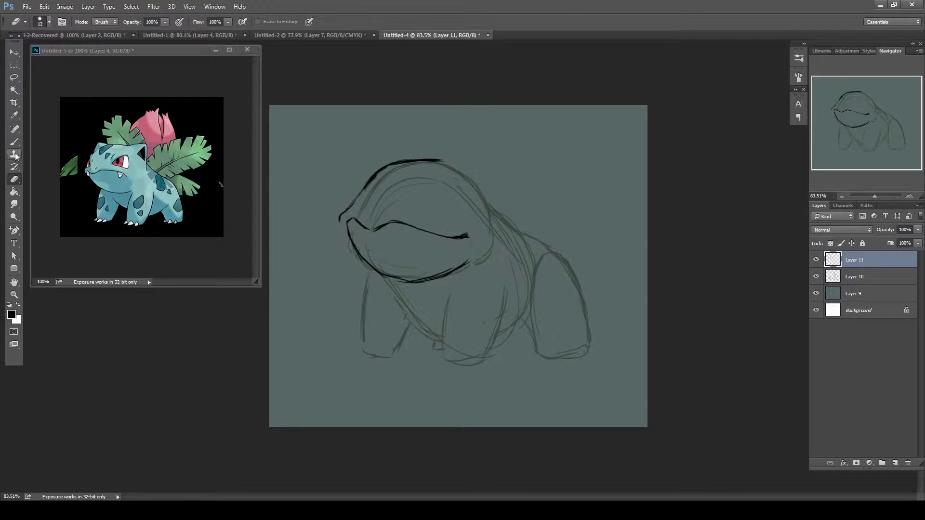
Draw the ear on the head's top-right and warp the head-top stroke slightly higher
left_click_drag(442, 161, 498, 226)
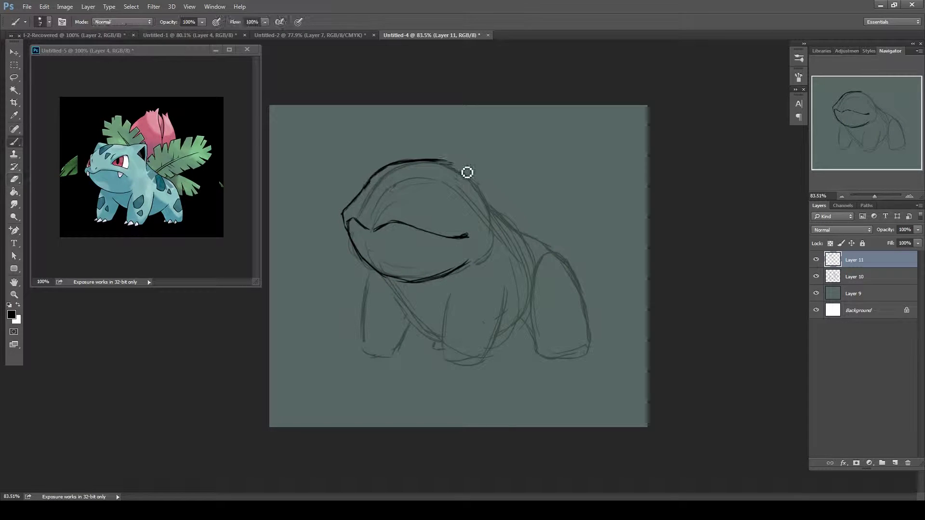
left_click_drag(507, 167, 484, 254)
key("l")
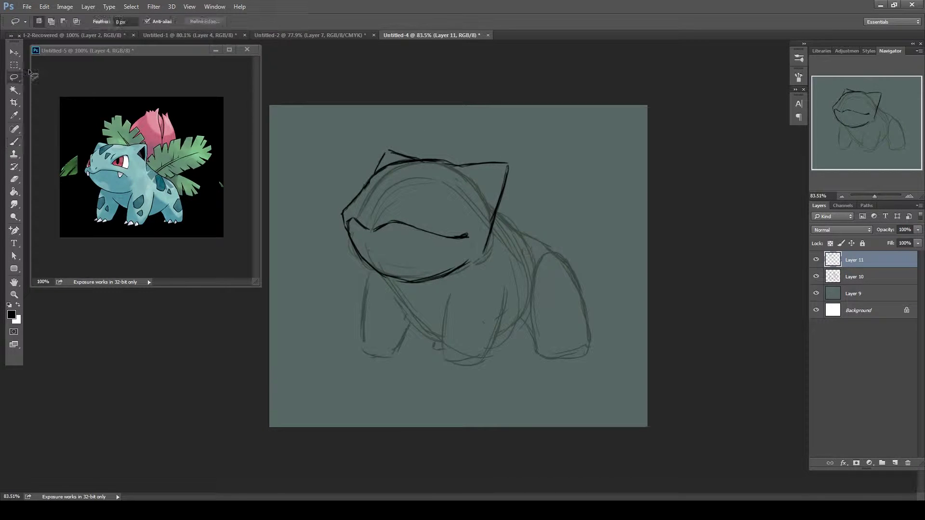
left_click_drag(332, 212, 337, 207)
key("ctrl+t")
key("Return")
Ink the head outline, inner left contour, eye shape and inner-ear lines
mouse_move(433, 166)
left_mouse_down()
mouse_move(370, 181)
mouse_move(367, 196)
left_mouse_up()
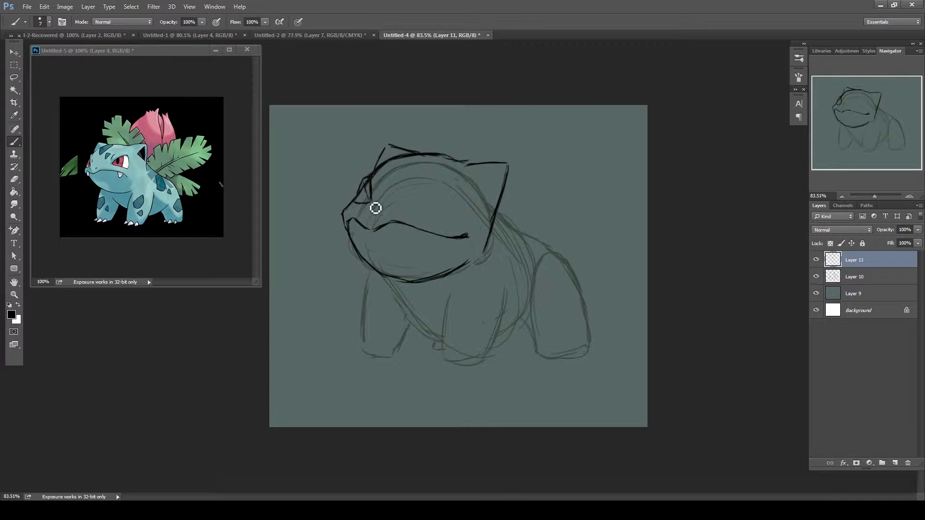
left_click_drag(392, 163, 378, 269)
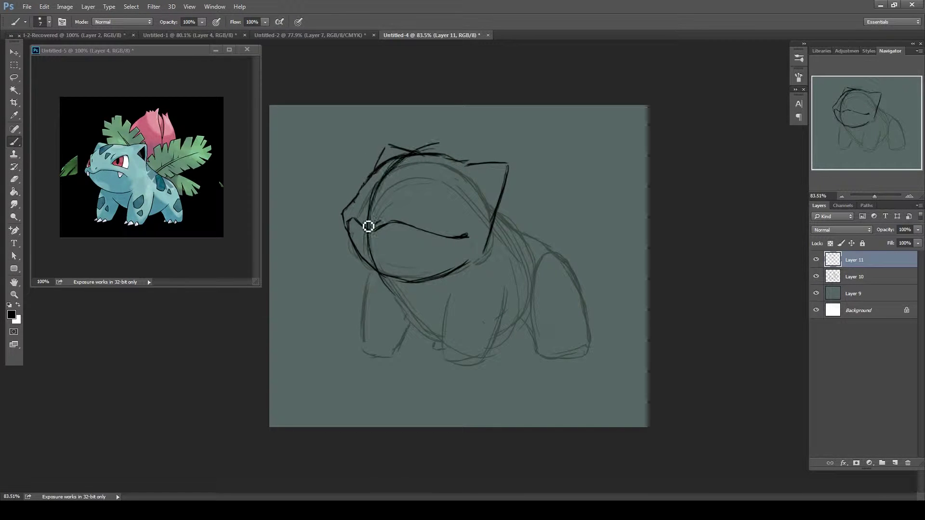
left_click_drag(410, 195, 452, 208)
left_click_drag(405, 153, 359, 195)
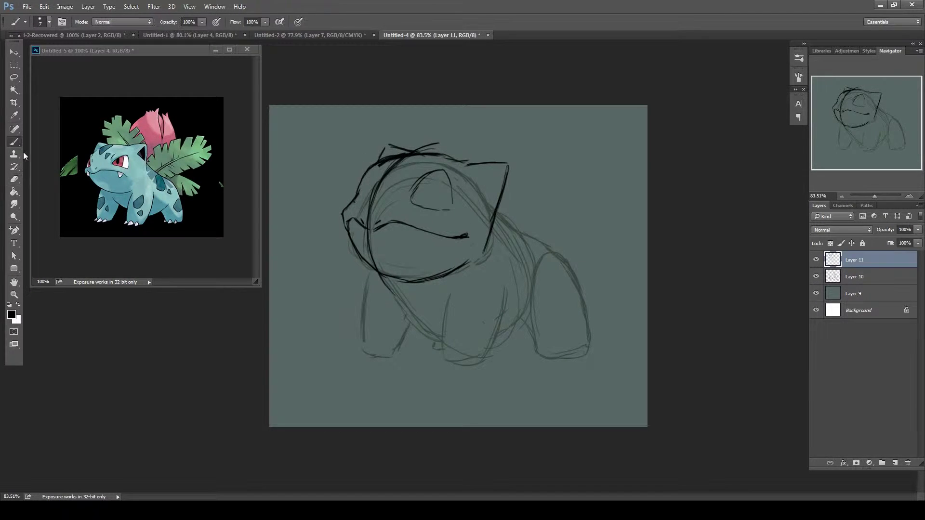
left_click_drag(481, 186, 490, 207)
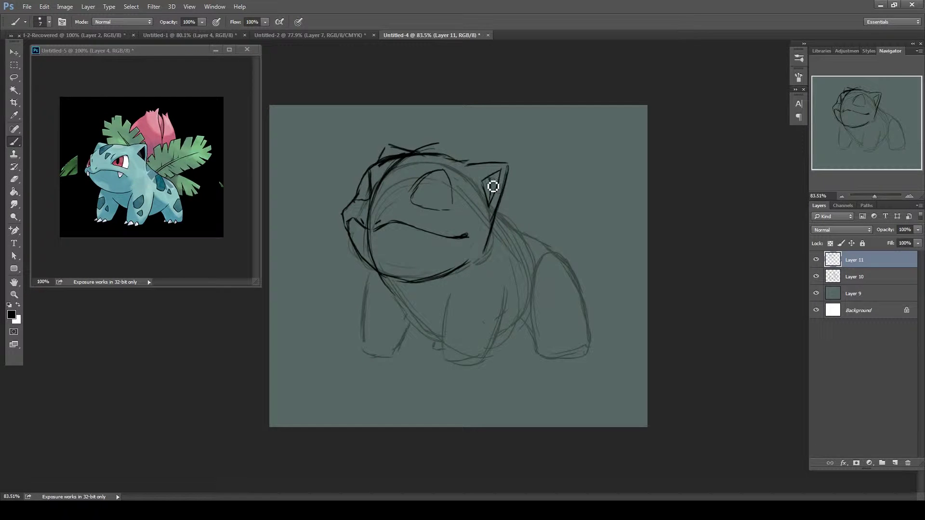
Rotate and shift both sketch layers together left and down
key("alt+shift+bracketleft")
key("ctrl+t")
mouse_move(677, 312)
left_mouse_down()
mouse_move(559, 375)
mouse_move(513, 348)
left_mouse_up()
key("Return")
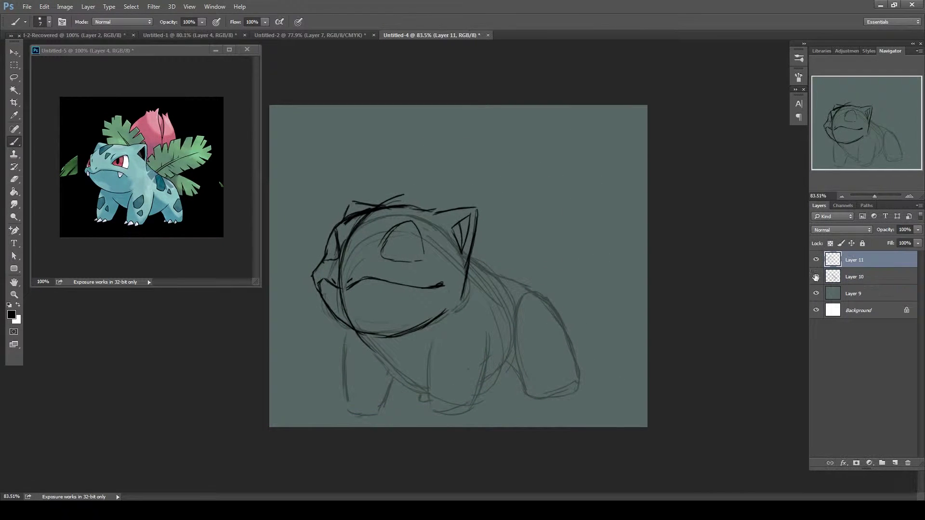
Ink the front legs and back leg stroke, then erase stray lines beside the head
mouse_move(350, 396)
left_mouse_down()
mouse_move(380, 419)
mouse_move(393, 381)
left_mouse_up()
mouse_move(434, 339)
left_mouse_down()
mouse_move(432, 421)
mouse_move(491, 333)
left_mouse_up()
left_click_drag(381, 364, 407, 387)
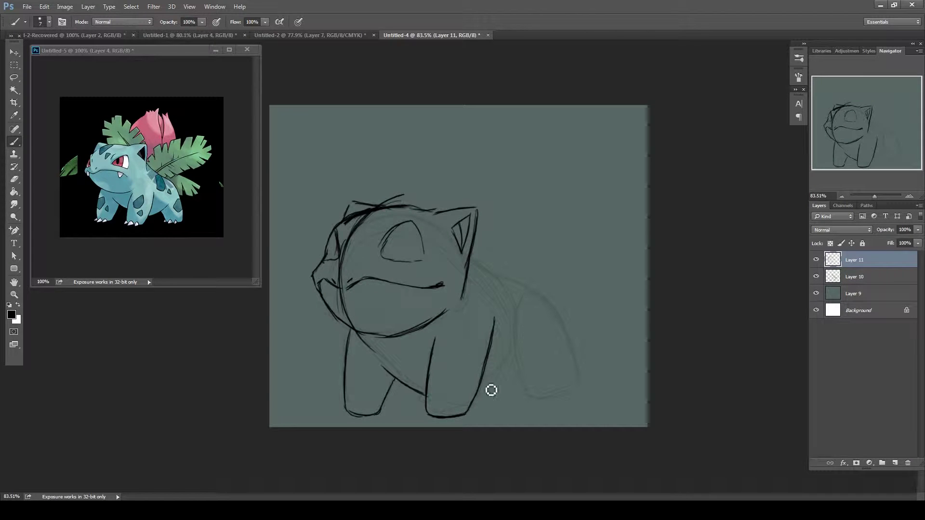
left_click_drag(508, 383, 524, 343)
key("e")
left_click_drag(378, 357, 342, 294)
mouse_move(365, 231)
left_mouse_down()
mouse_move(346, 254)
mouse_move(342, 297)
left_mouse_up()
left_click(16, 140)
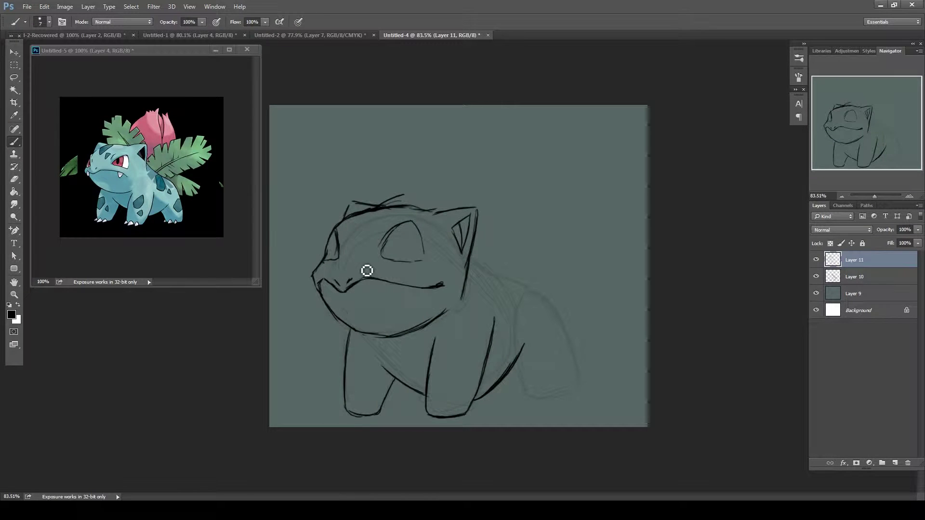
Add forehead marks, an arc over the eye and a lower lid closing it
key("ctrl+t")
key("Escape")
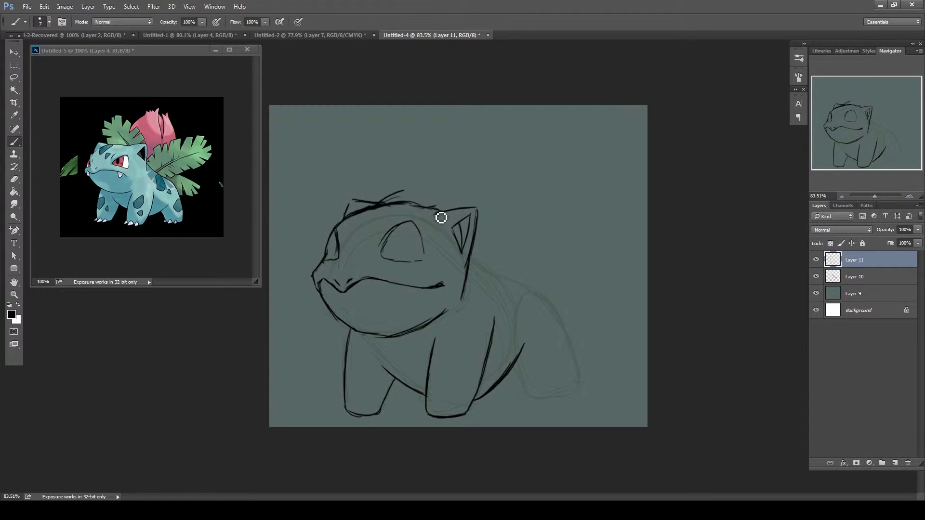
key("e")
key("b")
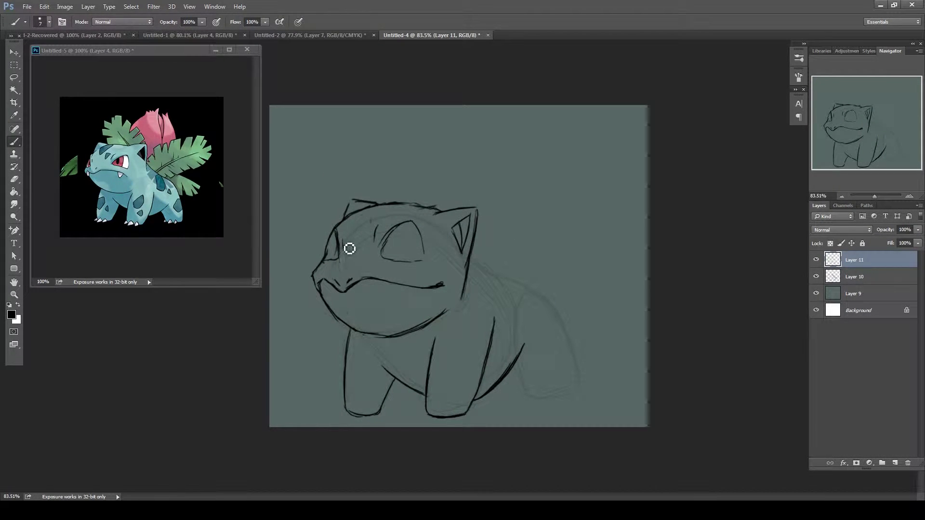
mouse_move(349, 243)
left_mouse_down()
mouse_move(409, 223)
mouse_move(404, 212)
left_mouse_up()
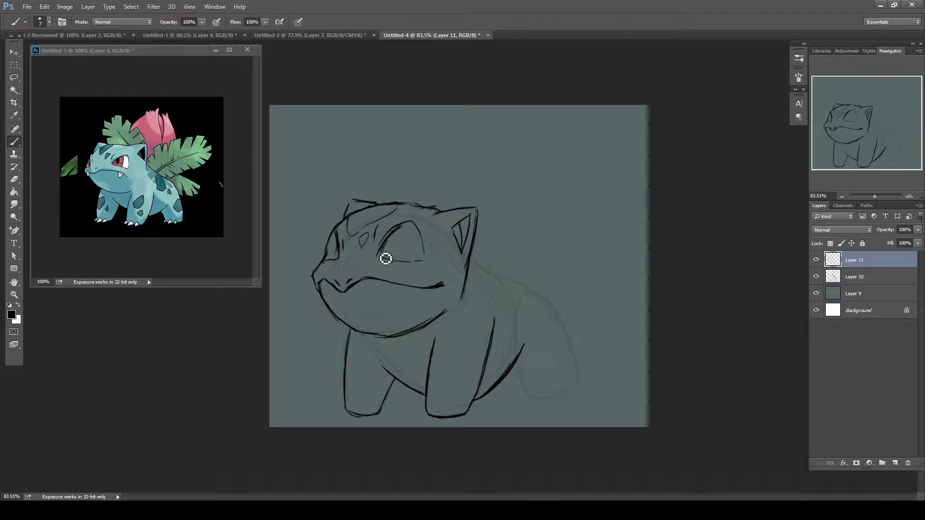
mouse_move(385, 258)
left_mouse_down()
mouse_move(425, 258)
mouse_move(414, 221)
mouse_move(398, 241)
mouse_move(404, 253)
mouse_move(393, 254)
mouse_move(394, 226)
left_mouse_up()
Erase the eye's inner stroke, draw the pupil and long back contour, and add front-foot claws
key("e")
key("b")
key("e")
key("b")
mouse_move(483, 254)
left_mouse_down()
mouse_move(524, 287)
mouse_move(573, 372)
left_mouse_up()
mouse_move(512, 370)
left_mouse_down()
mouse_move(526, 389)
mouse_move(518, 399)
mouse_move(575, 391)
left_mouse_up()
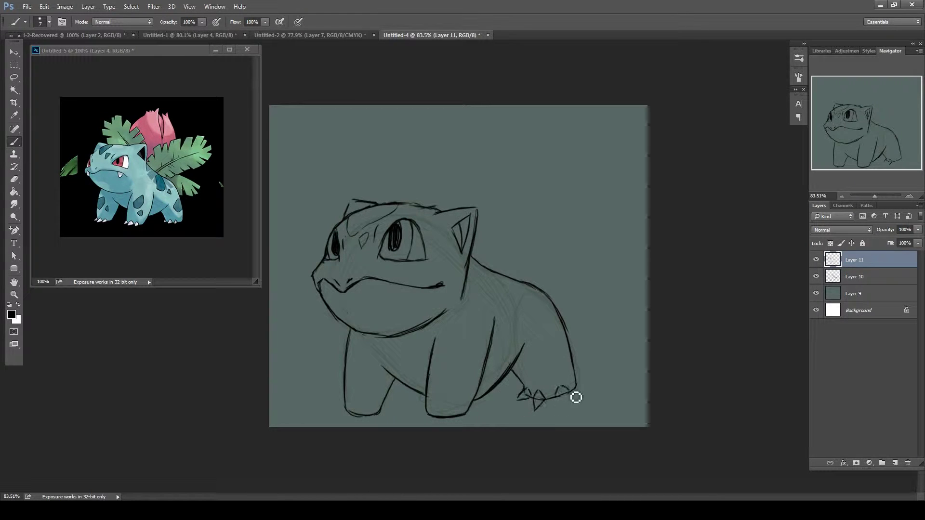
left_click_drag(428, 418, 452, 421)
mouse_move(337, 414)
left_mouse_down()
mouse_move(353, 411)
mouse_move(359, 422)
left_mouse_up()
On the faint Layer 10, sketch an arc, a tall curved bulb and a leaf stroke behind the head
key("alt+bracketleft")
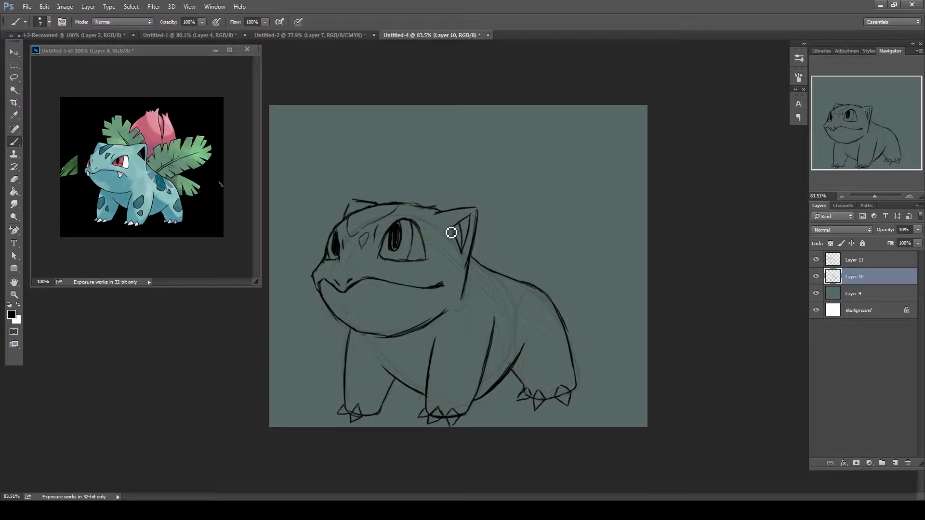
mouse_move(438, 205)
left_mouse_down()
mouse_move(565, 136)
mouse_move(595, 232)
left_mouse_up()
mouse_move(596, 133)
left_mouse_down()
mouse_move(592, 230)
mouse_move(561, 304)
left_mouse_up()
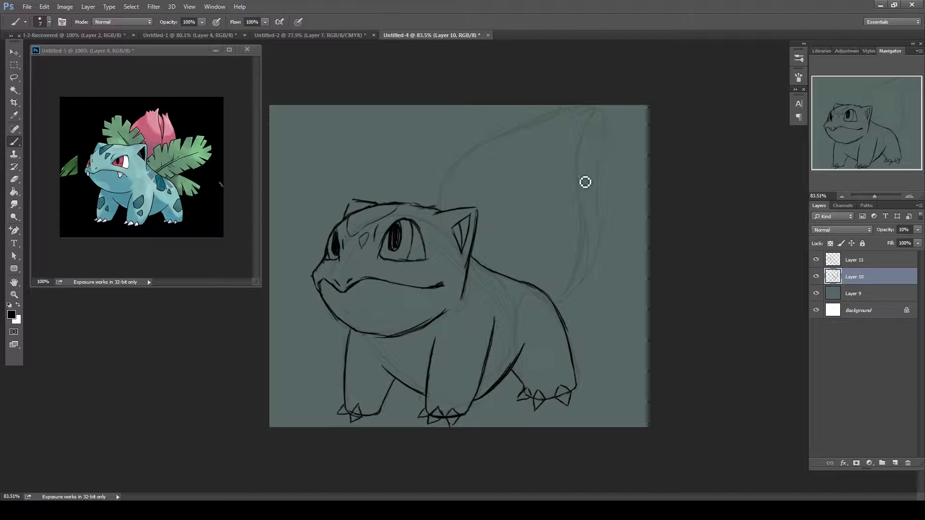
key("e")
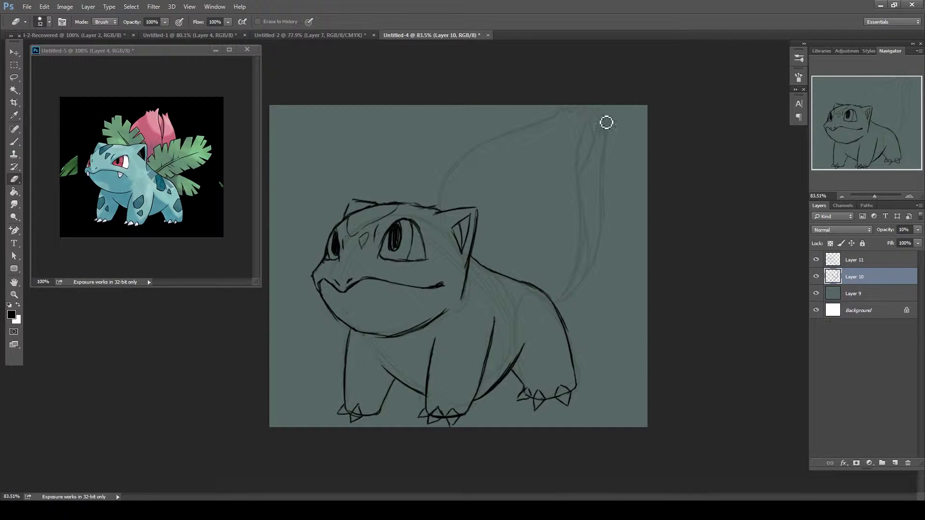
key("b")
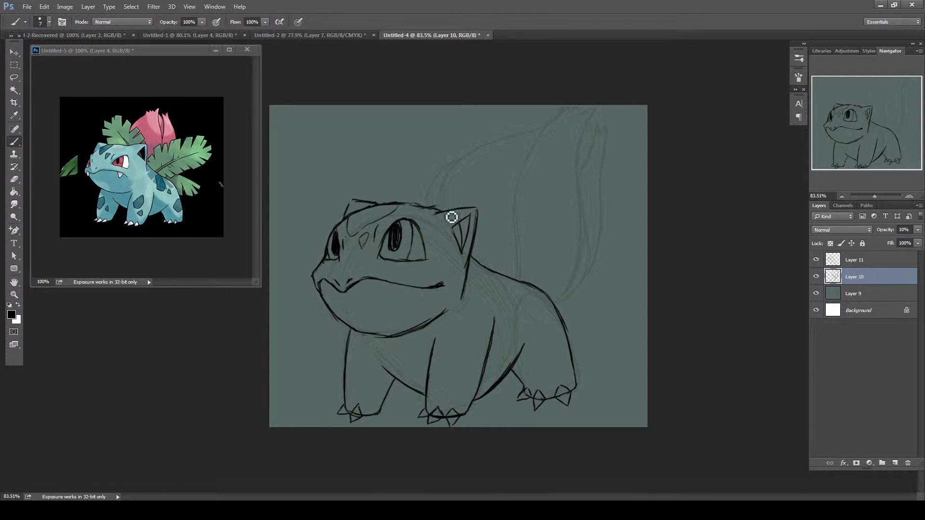
left_click_drag(542, 122, 515, 212)
On the linework layer, select the body lines around the head and rotate them slightly
key("alt+bracketright")
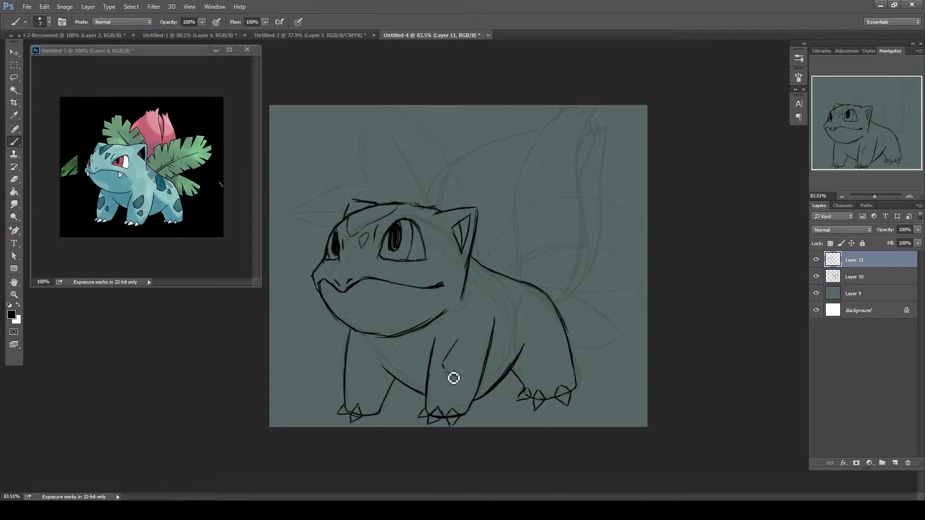
key("l")
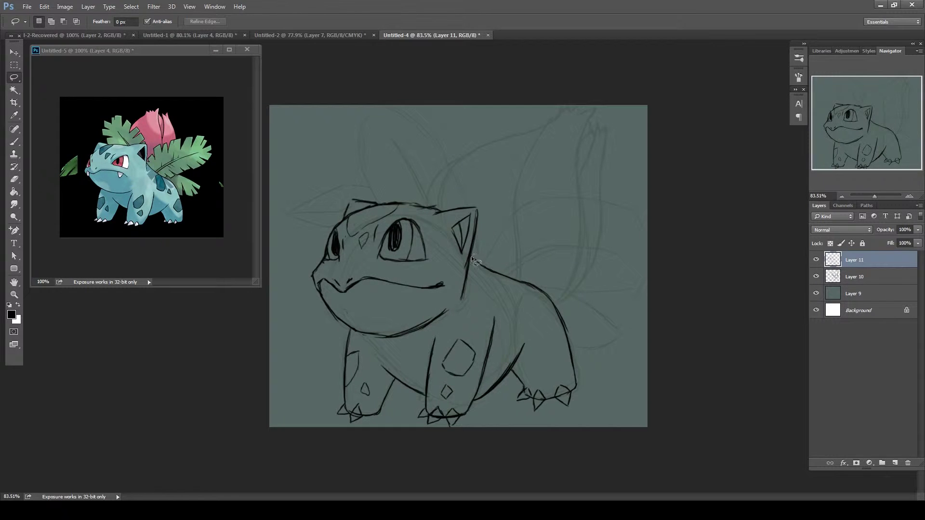
left_click_drag(347, 192, 337, 333)
key("v")
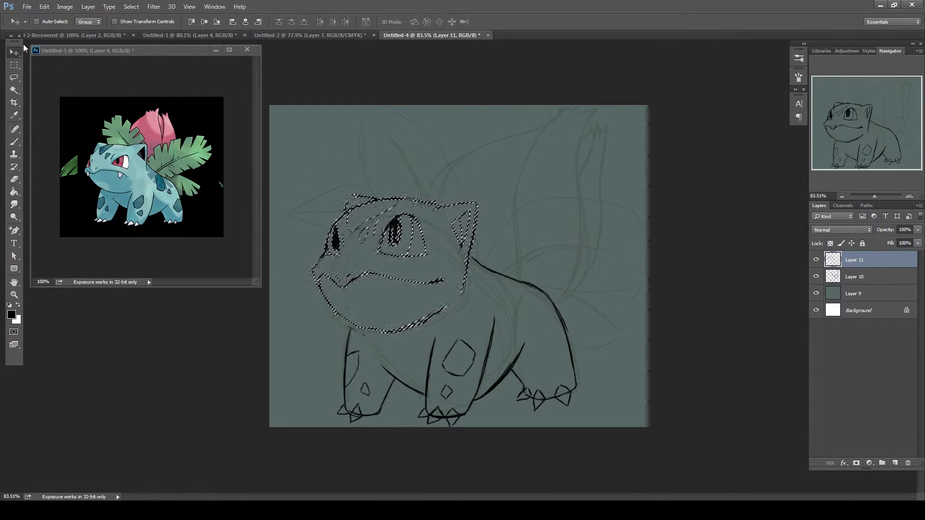
key("ctrl+shift+i")
key("ctrl+t")
left_click_drag(652, 277, 654, 290)
key("Return")
key("ctrl+d")
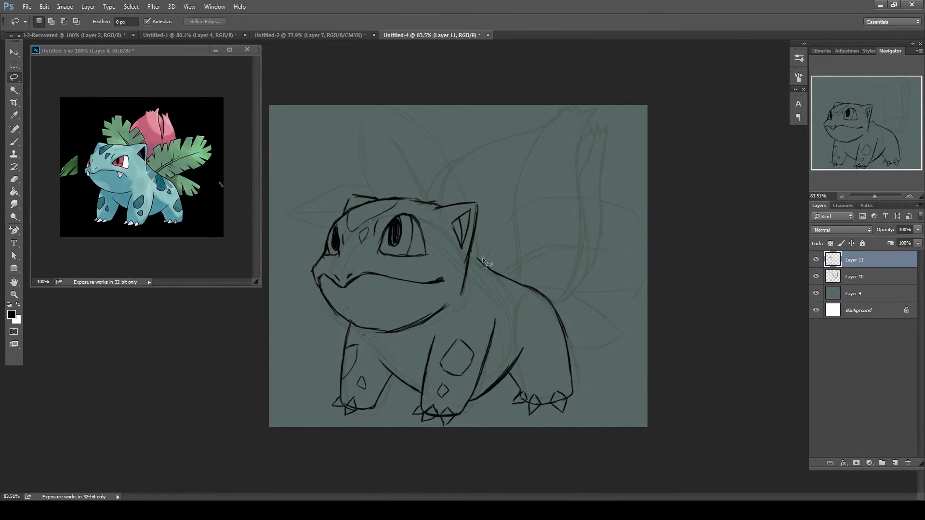
key("b")
Ink leaf lines above the head and a large zigzag-tipped leaf rising behind it
left_click_drag(389, 137, 424, 200)
mouse_move(356, 136)
left_mouse_down()
mouse_move(356, 156)
mouse_move(393, 168)
left_mouse_up()
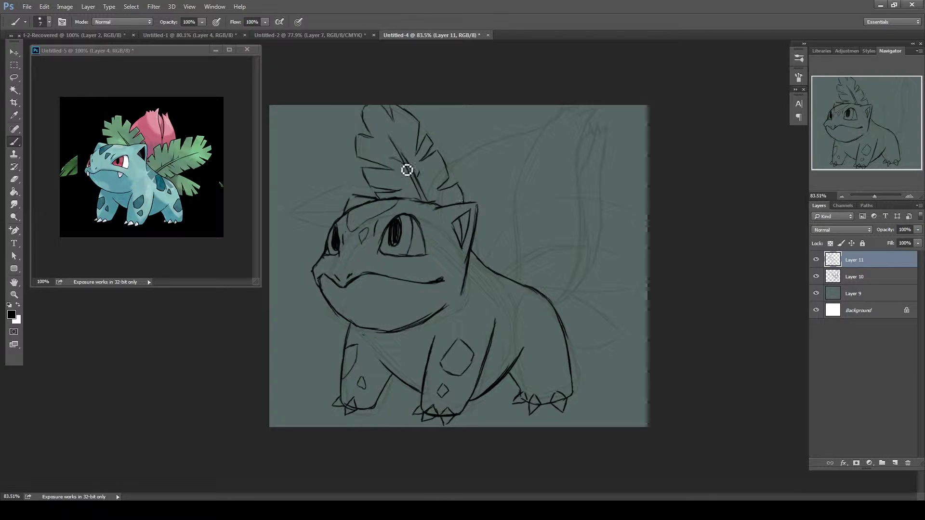
left_click_drag(353, 185, 289, 212)
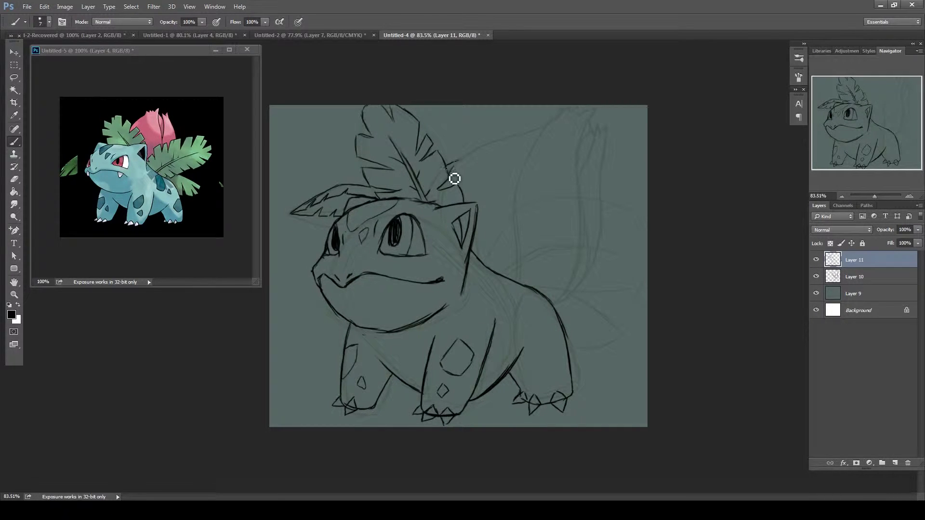
mouse_move(449, 172)
left_mouse_down()
mouse_move(565, 110)
mouse_move(521, 266)
mouse_move(525, 289)
left_mouse_up()
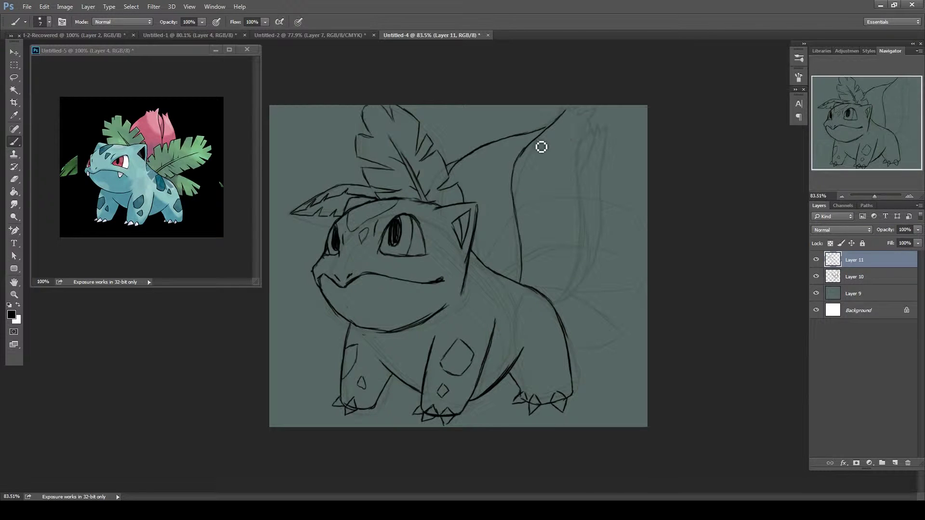
mouse_move(577, 111)
left_mouse_down()
mouse_move(596, 252)
mouse_move(559, 301)
left_mouse_up()
left_click_drag(610, 130, 589, 266)
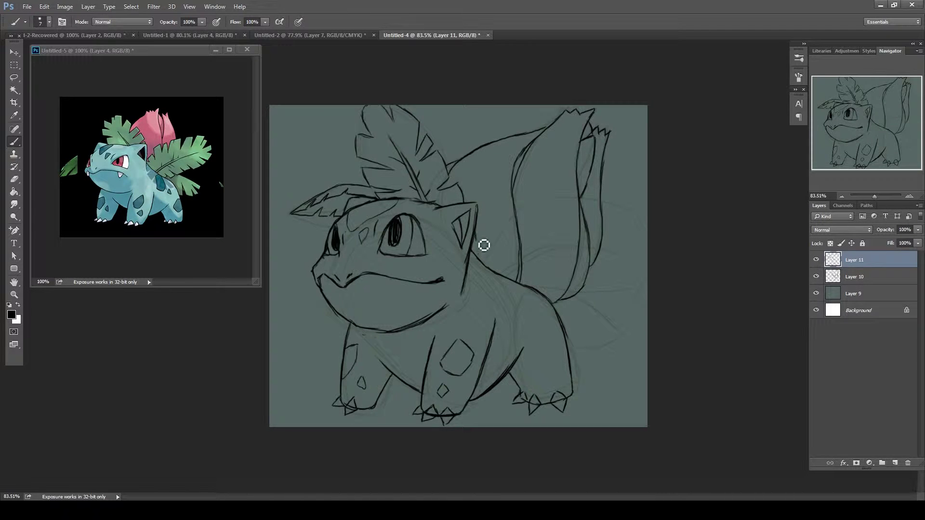
Outline the right-side leaf with vein strokes and a pointed tip at the lower right
left_click_drag(506, 273, 606, 237)
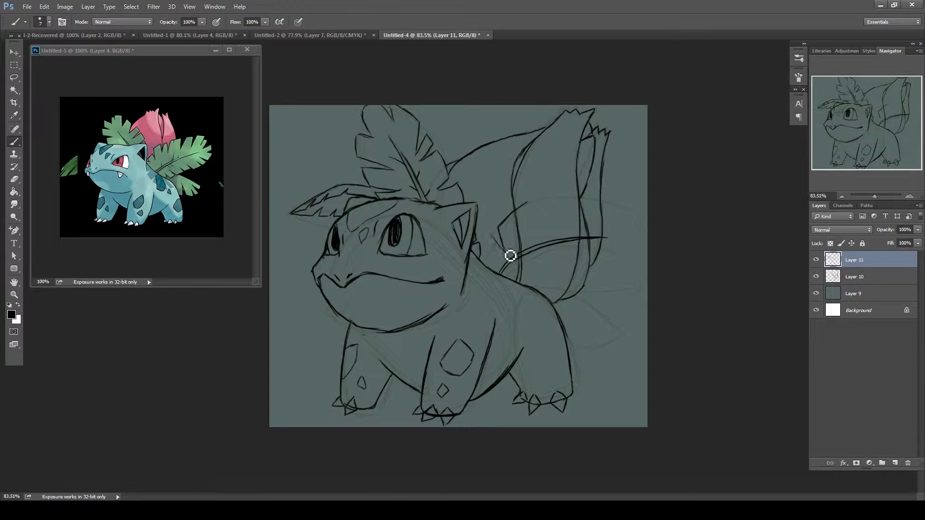
mouse_move(548, 206)
left_mouse_down()
mouse_move(597, 229)
mouse_move(645, 225)
left_mouse_up()
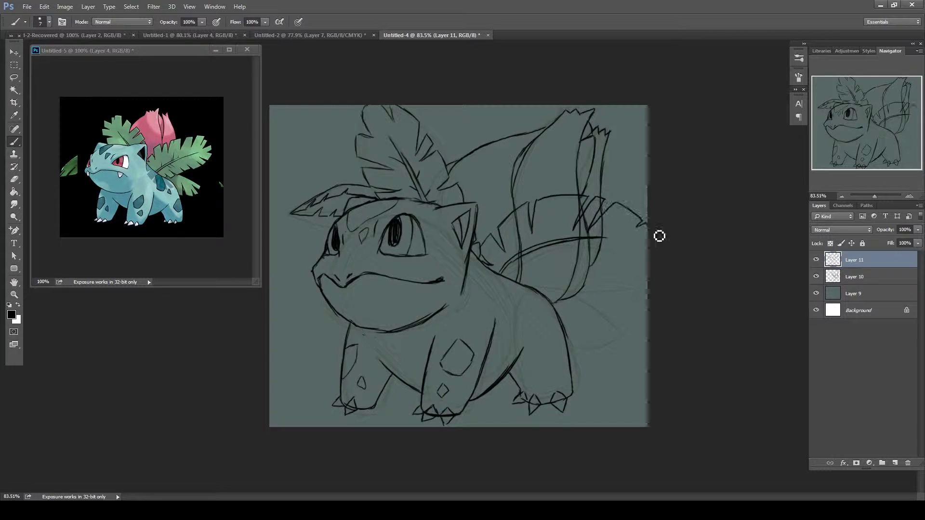
left_click_drag(585, 256, 608, 289)
mouse_move(540, 262)
left_mouse_down()
mouse_move(546, 287)
mouse_move(533, 250)
mouse_move(585, 291)
mouse_move(579, 203)
left_mouse_up()
key("e")
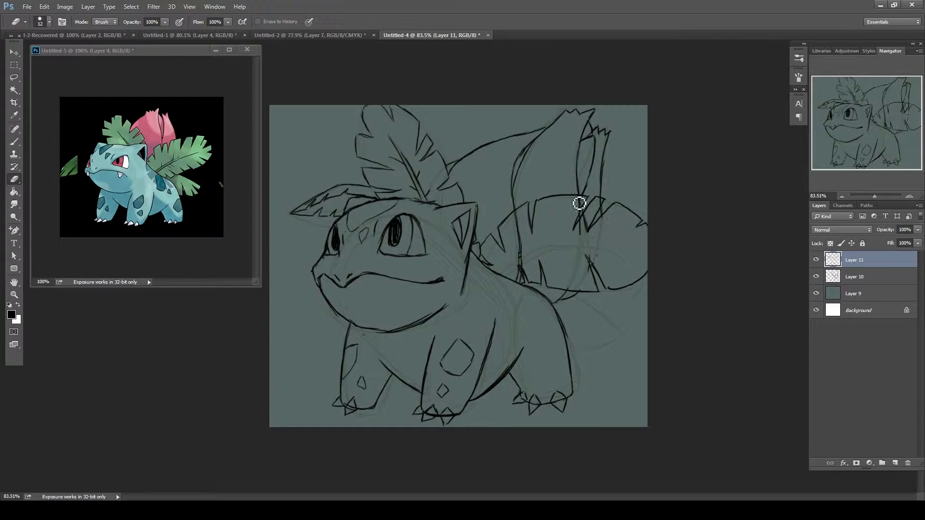
left_click(14, 142)
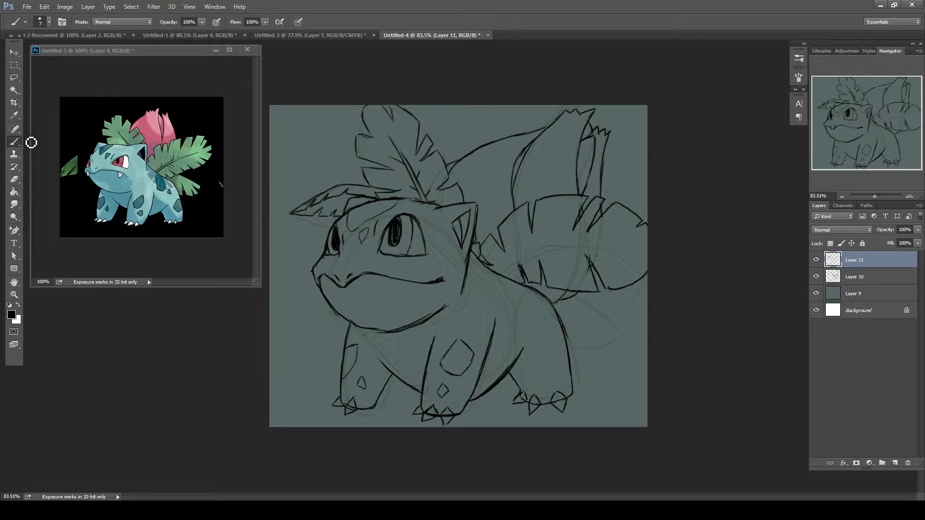
left_click_drag(503, 277, 623, 246)
mouse_move(535, 260)
left_mouse_down()
mouse_move(579, 237)
mouse_move(572, 249)
left_mouse_up()
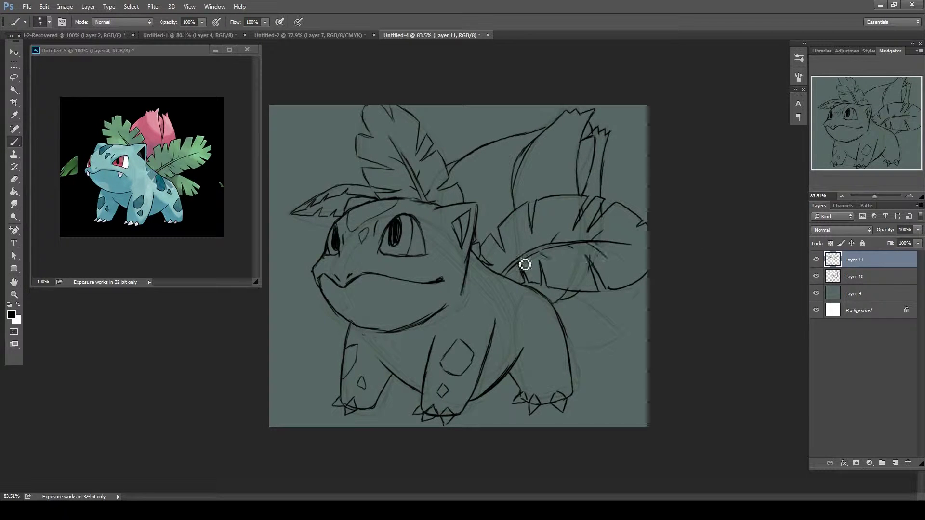
left_click_drag(574, 319, 621, 342)
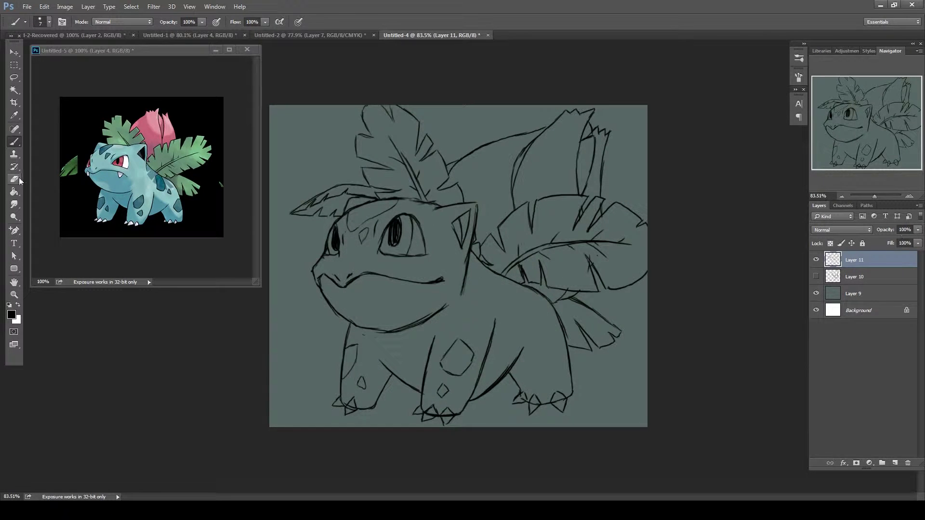
Duplicate the linework layer with Ctrl+J, hide the rough sketch, and erase the eyes
key("ctrl+j")
key("e")
left_click(815, 276)
left_click_drag(395, 226, 423, 232)
left_click_drag(335, 226, 348, 233)
Swap the reference image and redraw the eye as a curved arc with a pupil
key("b")
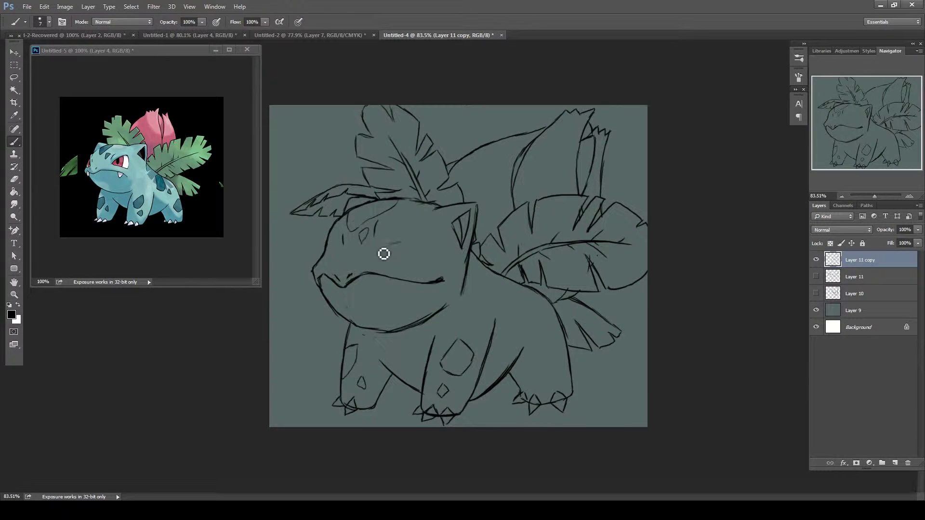
left_click(144, 260)
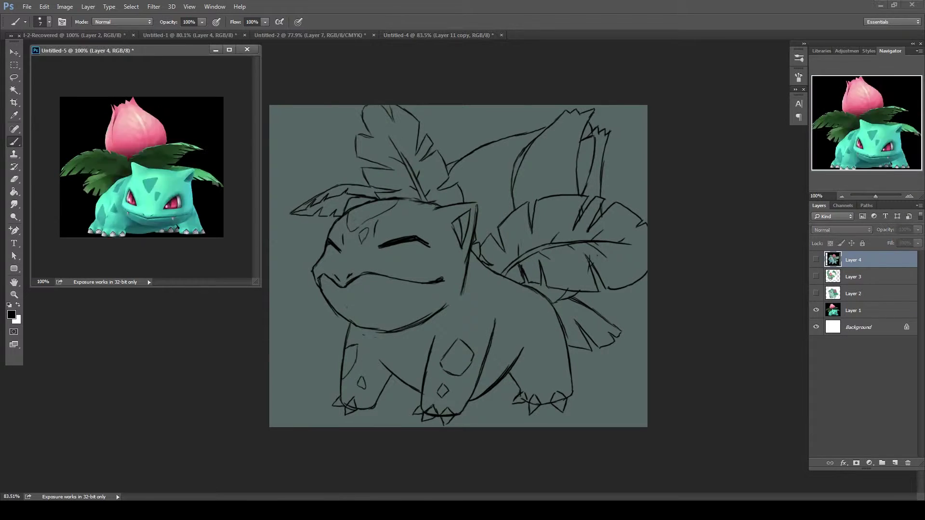
key("ctrl+v")
key("e")
mouse_move(380, 246)
left_mouse_down()
mouse_move(429, 241)
mouse_move(420, 236)
left_mouse_up()
key("b")
key("i")
key("b")
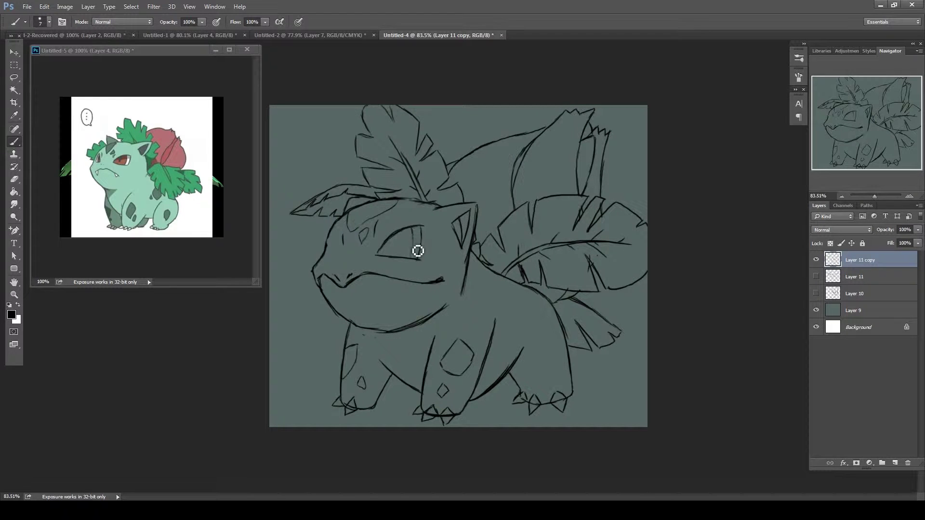
left_click_drag(405, 249, 398, 237)
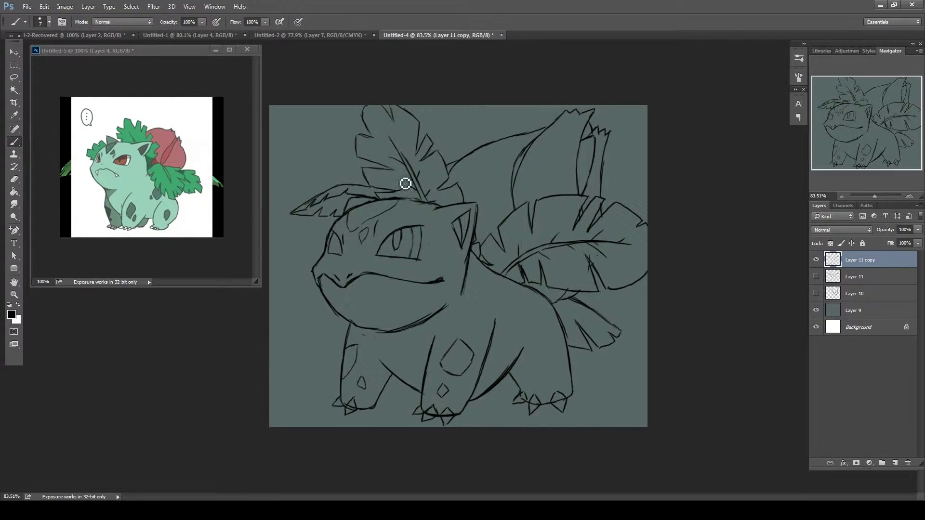
Select the left eye strokes and resize them with Free Transform
key("l")
left_click_drag(336, 227, 359, 220)
key("ctrl+t")
key("Return")
key("b")
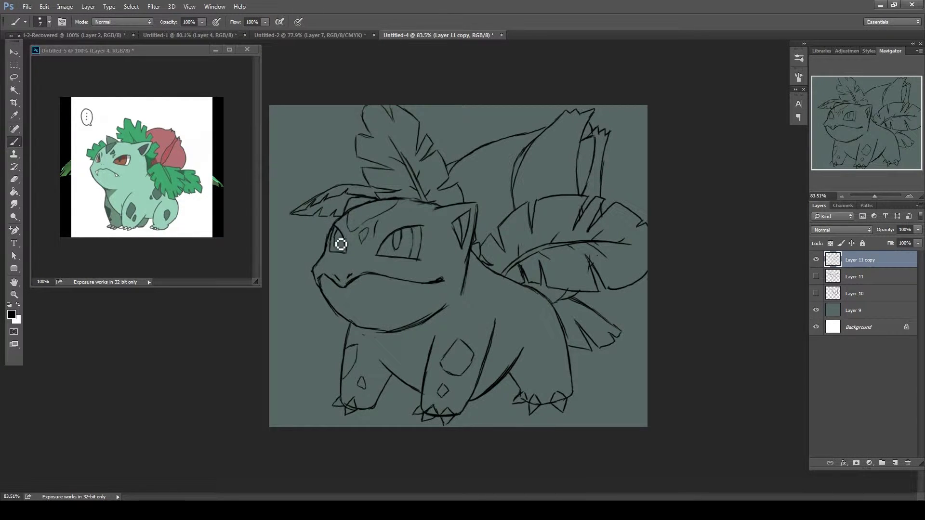
Select the mouth line and tilt it into a smirk with Free Transform
key("l")
left_click_drag(450, 277, 460, 255)
key("ctrl+t")
key("Return")
key("ctrl+d")
key("ctrl+d")
Erase and redraw the left cheek line beside the mouth
key("b")
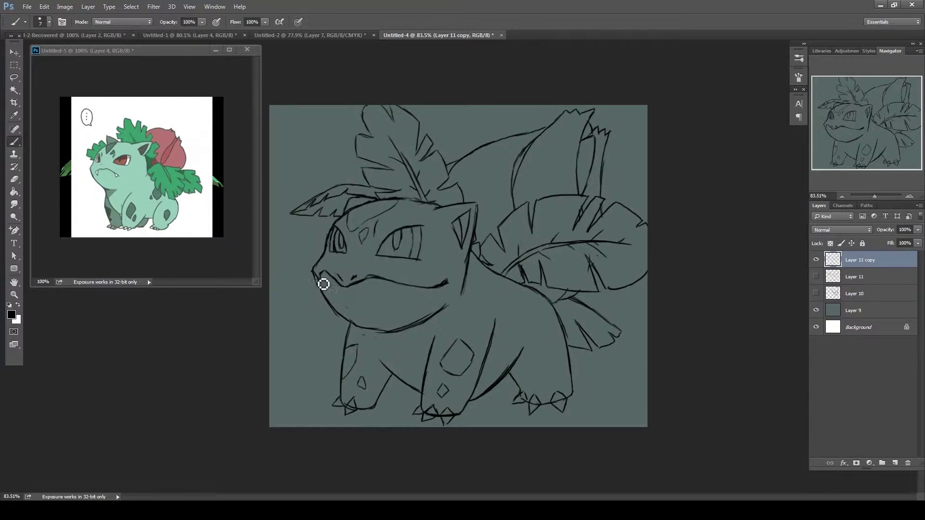
key("e")
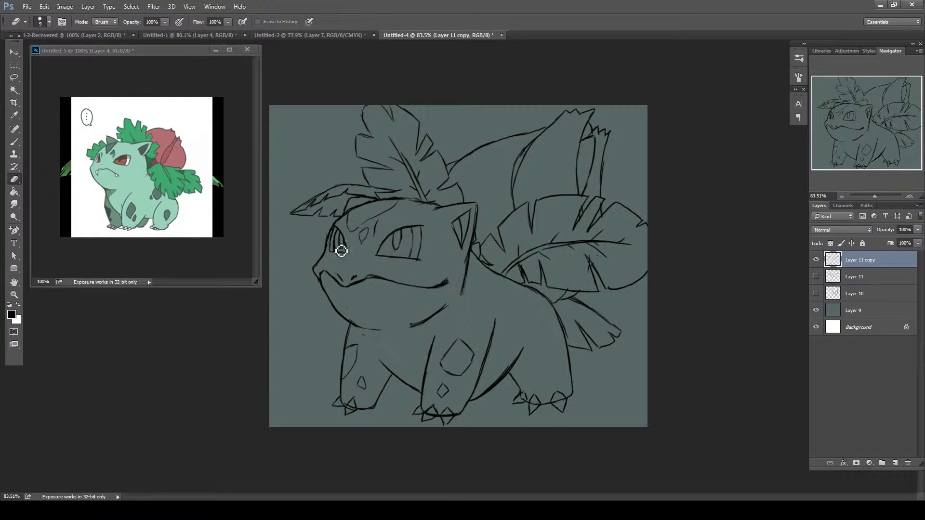
left_click(16, 143)
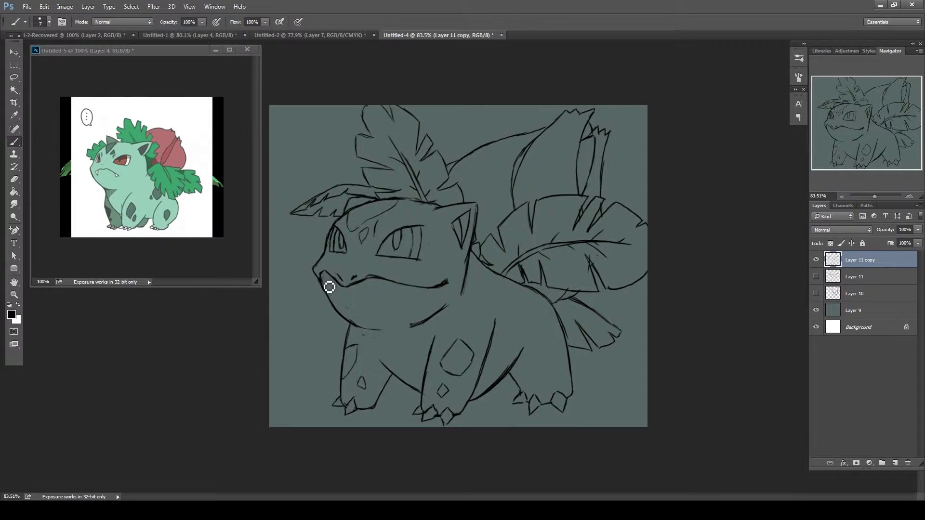
key("e")
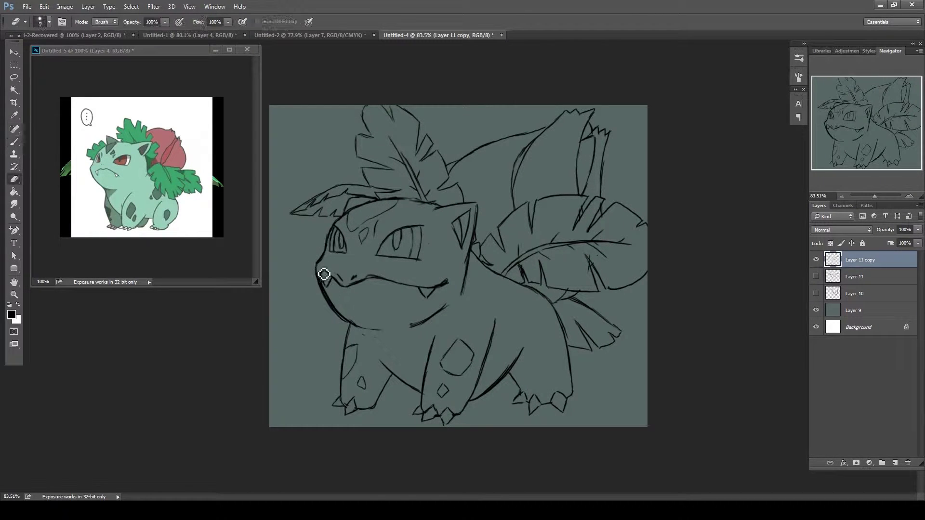
left_click_drag(325, 268, 319, 289)
left_click(19, 140)
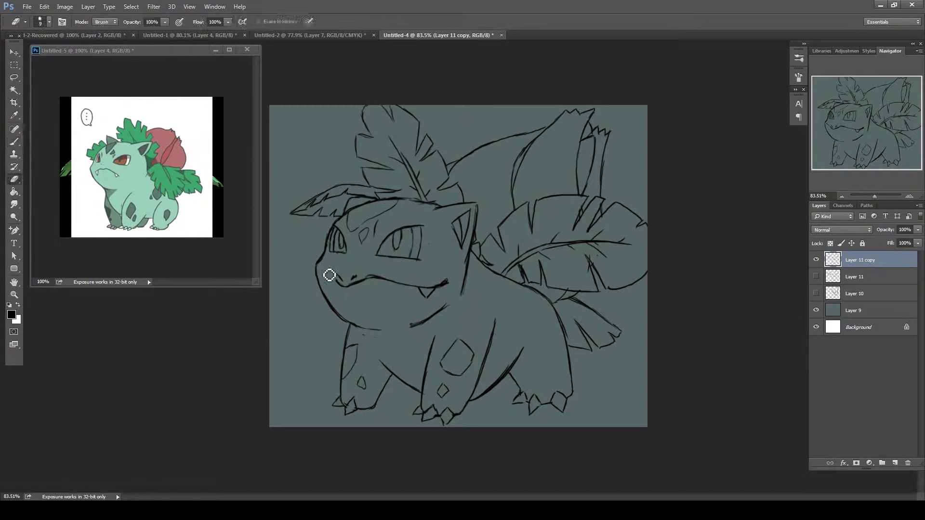
Lower the linework opacity to 56% and slightly rotate and rescale the whole sketch
left_click_drag(884, 230, 867, 230)
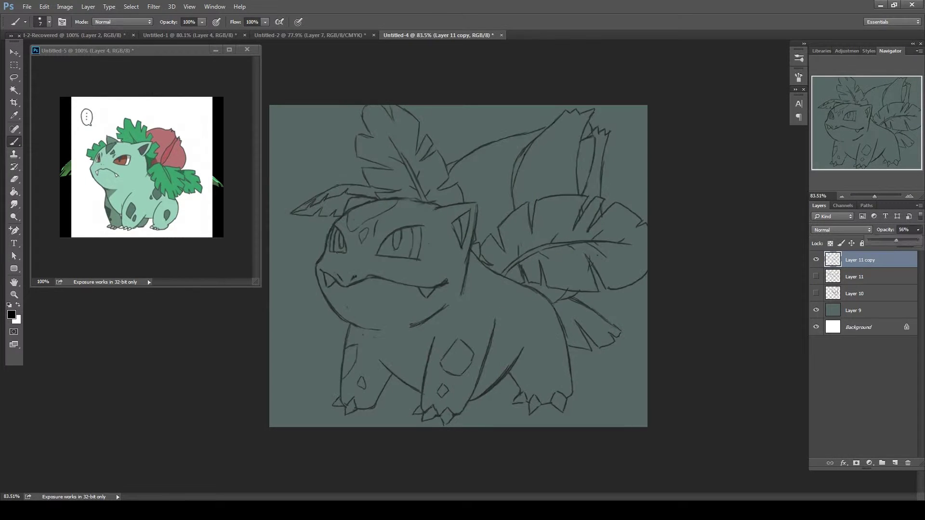
key("ctrl+t")
left_click_drag(722, 279, 713, 298)
key("Return")
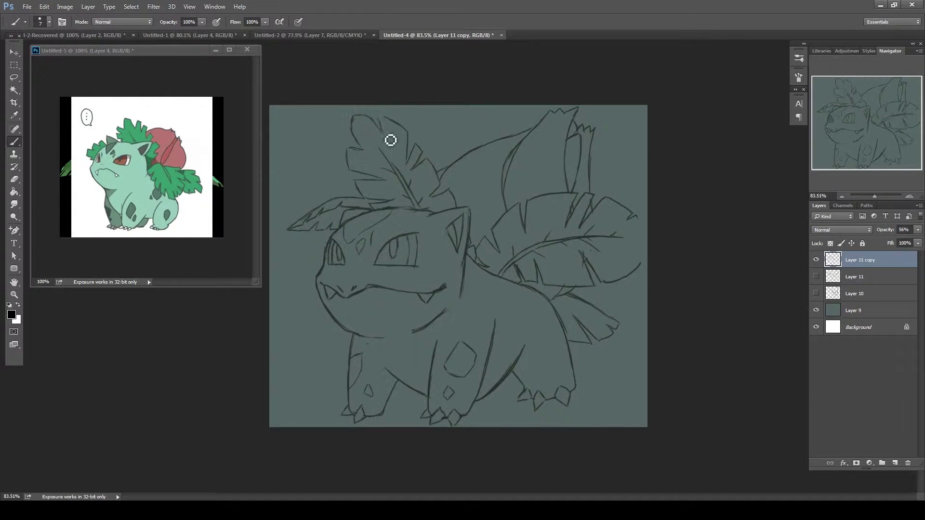
Select the eye region and nudge the eyes upward
key("e")
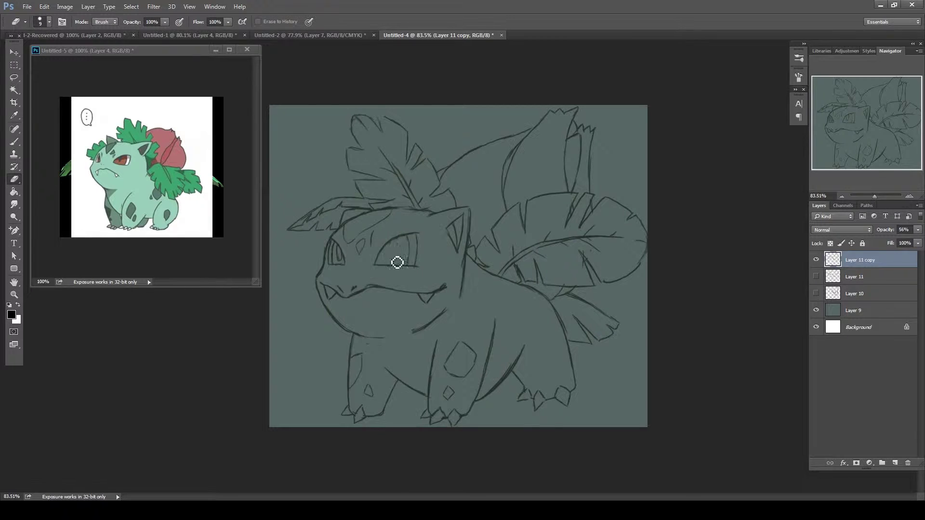
key("b")
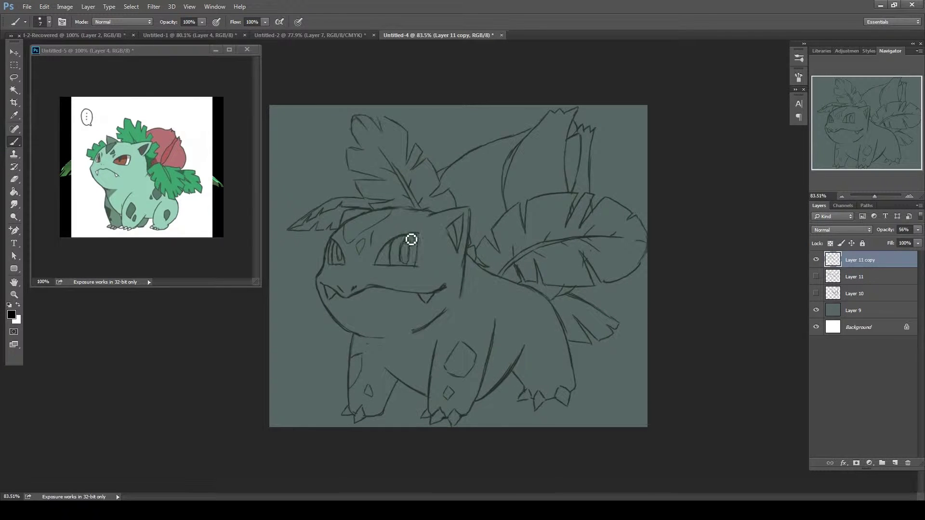
key("l")
left_click_drag(382, 227, 366, 222)
key("ctrl+t")
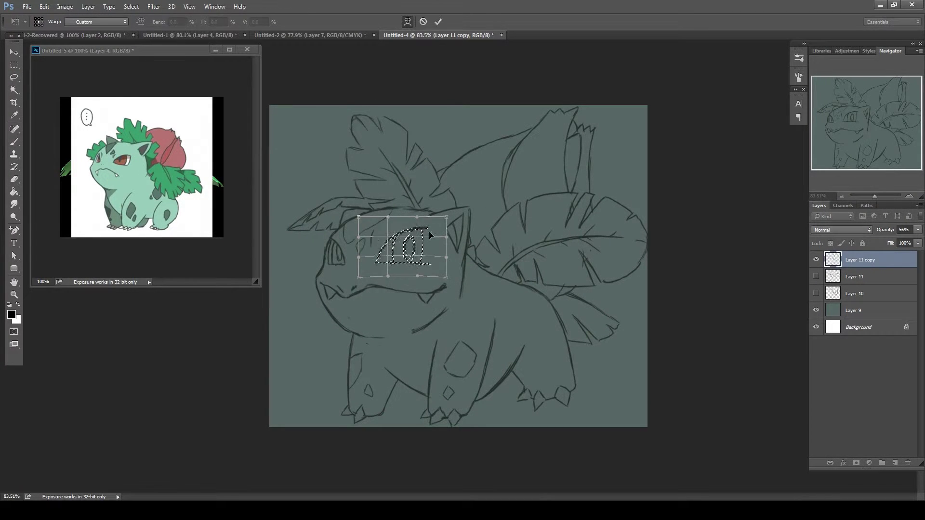
key("Return")
key("ctrl+d")
key("b")
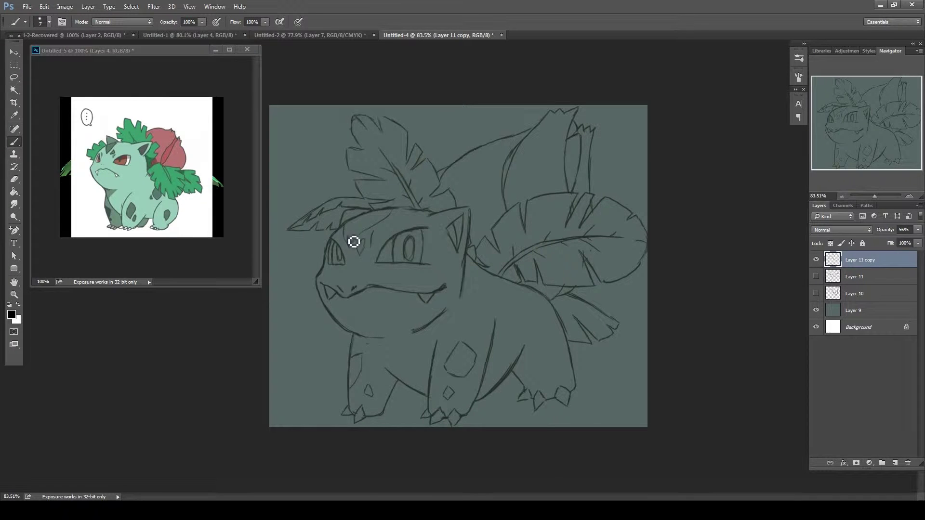
Add a short stroke atop the head, then rotate the selected head slightly
key("e")
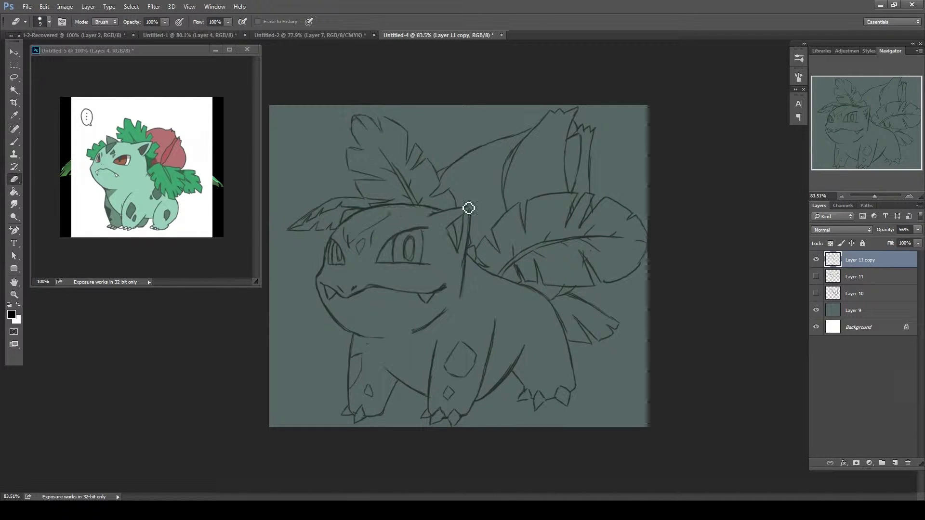
key("b")
left_click_drag(354, 217, 355, 231)
key("l")
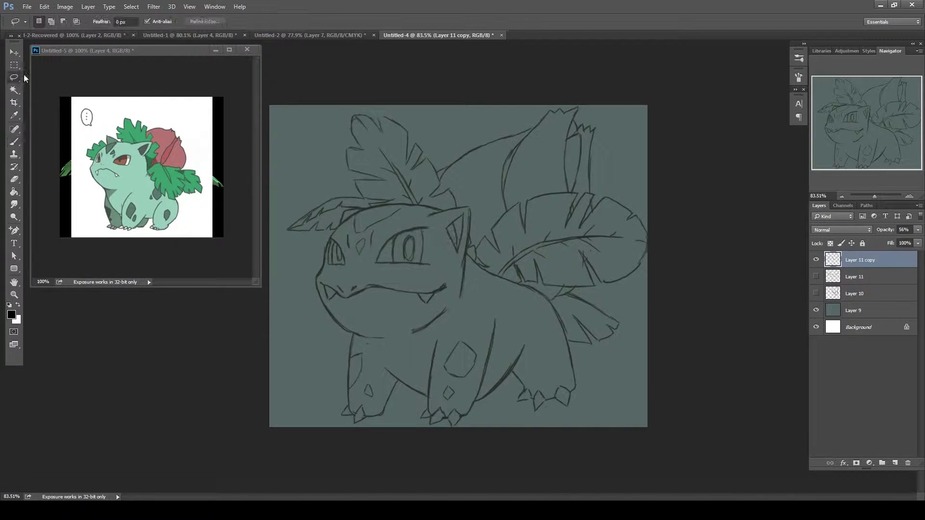
mouse_move(339, 215)
left_mouse_down()
mouse_move(470, 206)
mouse_move(481, 183)
left_mouse_up()
key("ctrl+t")
key("Return")
key("ctrl+d")
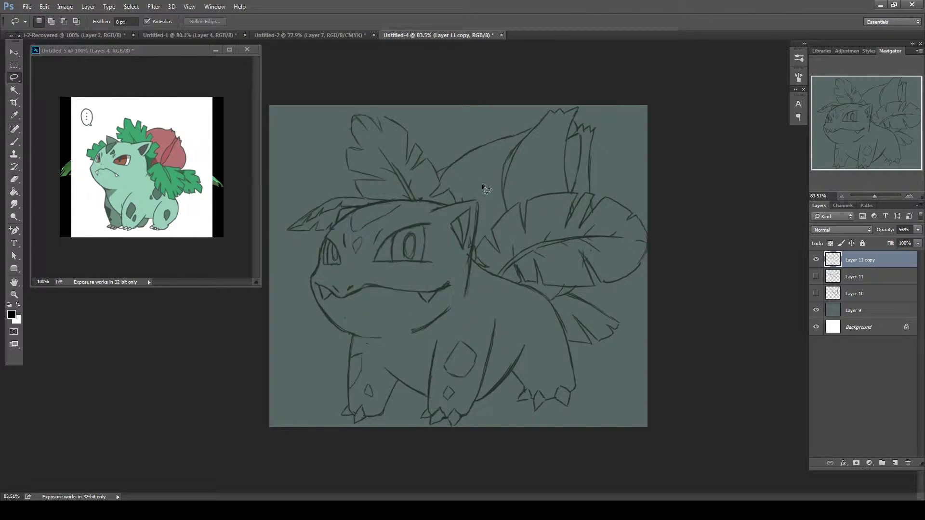
key("b")
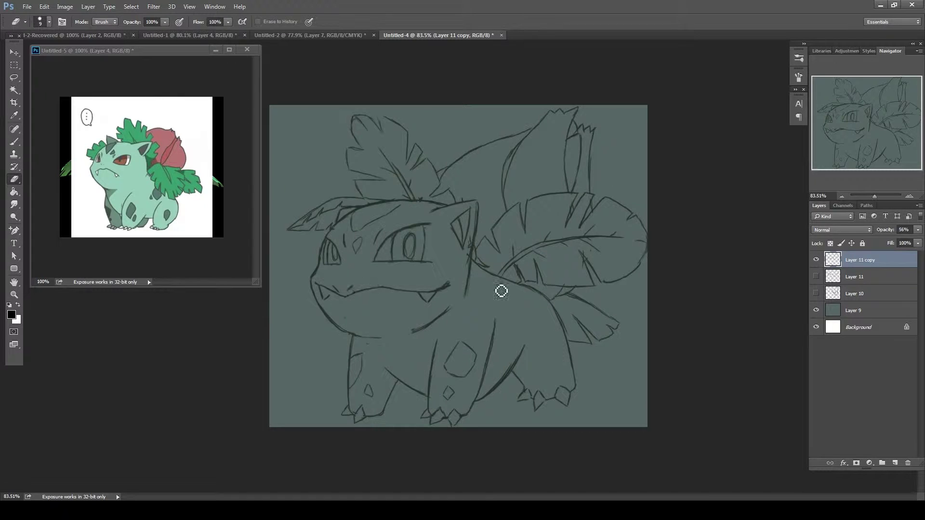
Resize the eraser and erase the stray tail curve near the mouth
key("e")
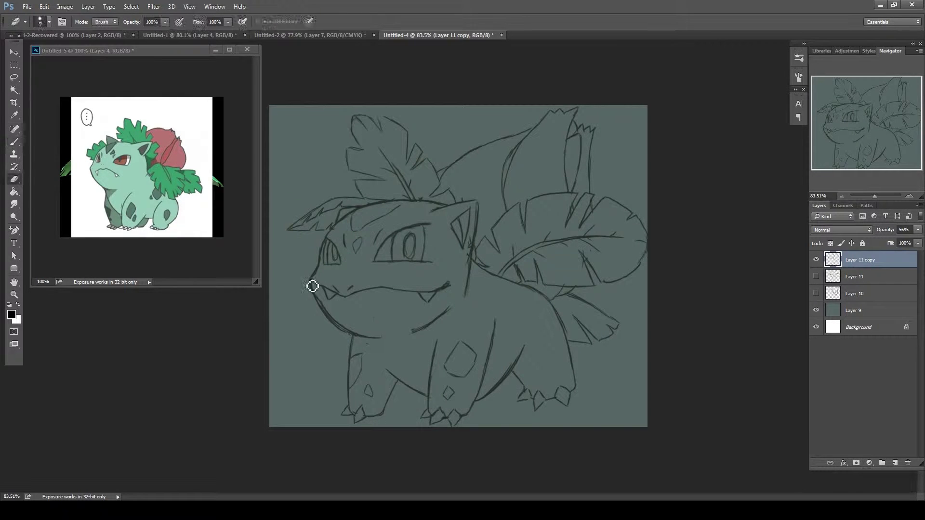
key("b")
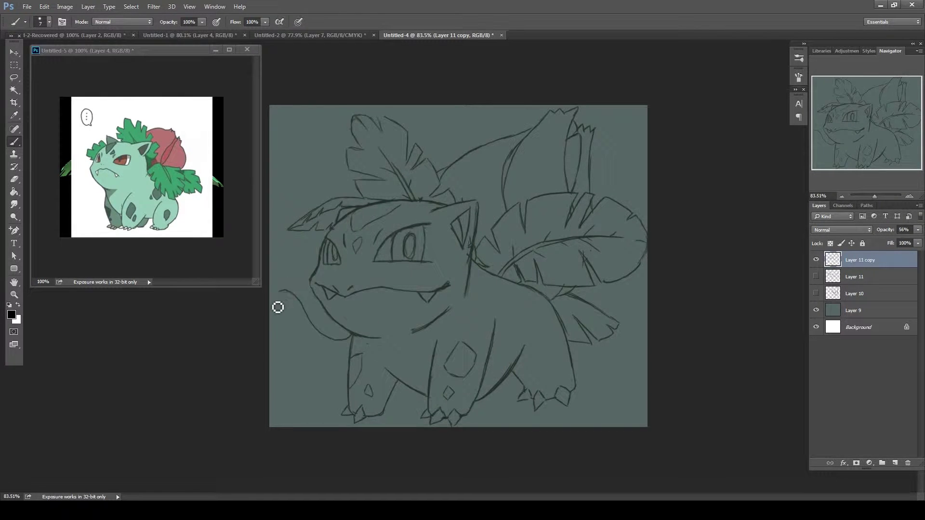
key("e")
right_click(282, 307)
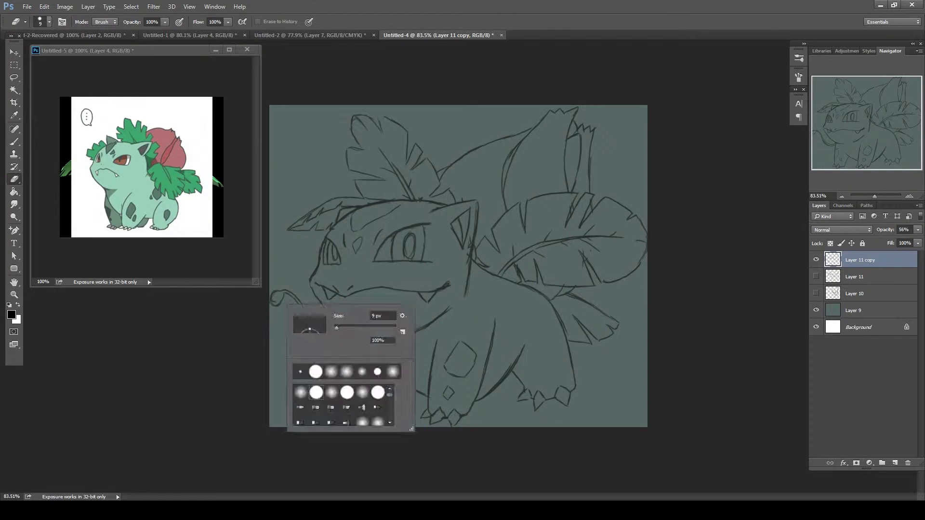
left_click_drag(277, 296, 341, 326)
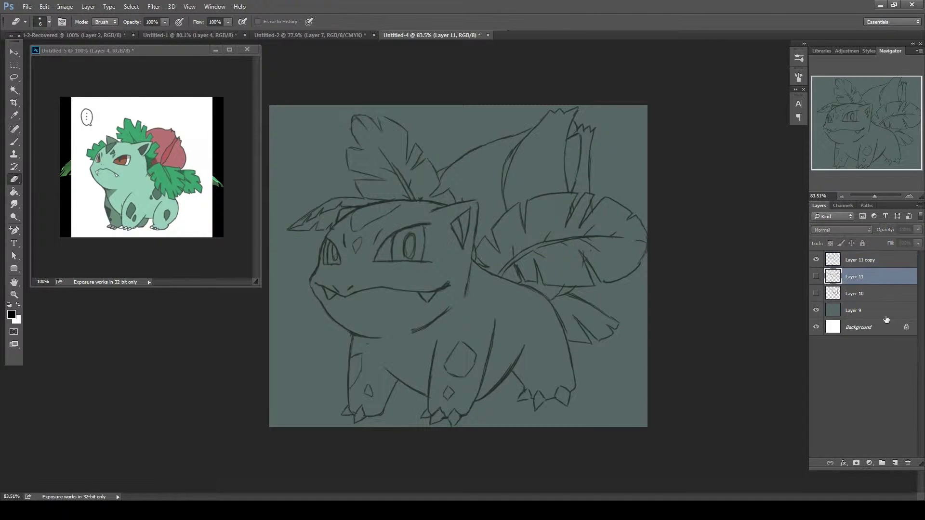
Delete Layer 11 and lasso the head, body, back leg and front foot on Layer 10
left_click(857, 277)
key("Delete")
left_click(816, 277)
key("l")
left_click_drag(321, 247, 350, 380)
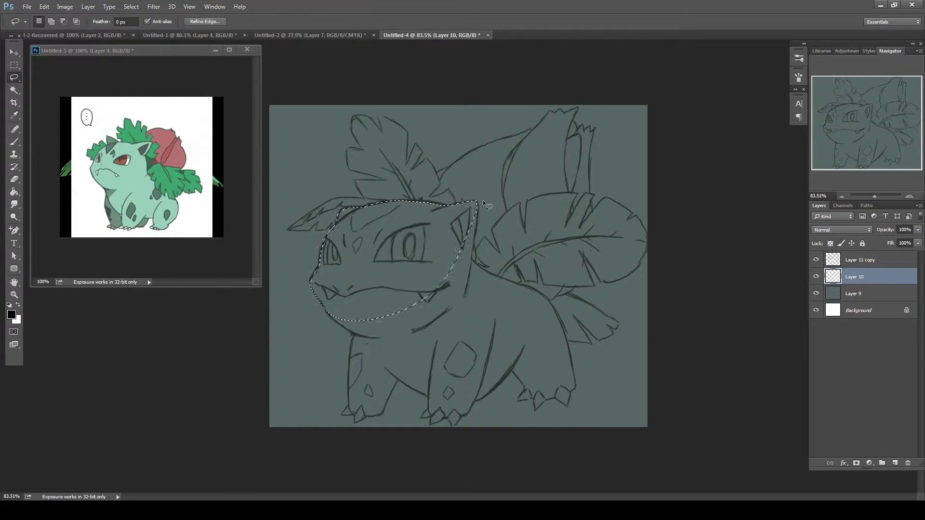
left_click_drag(394, 334, 525, 389)
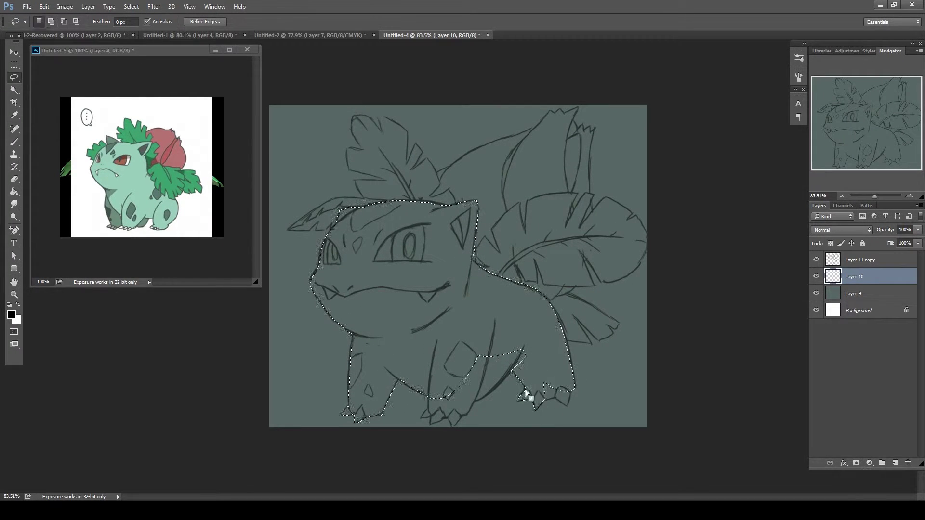
left_click_drag(525, 391, 424, 414)
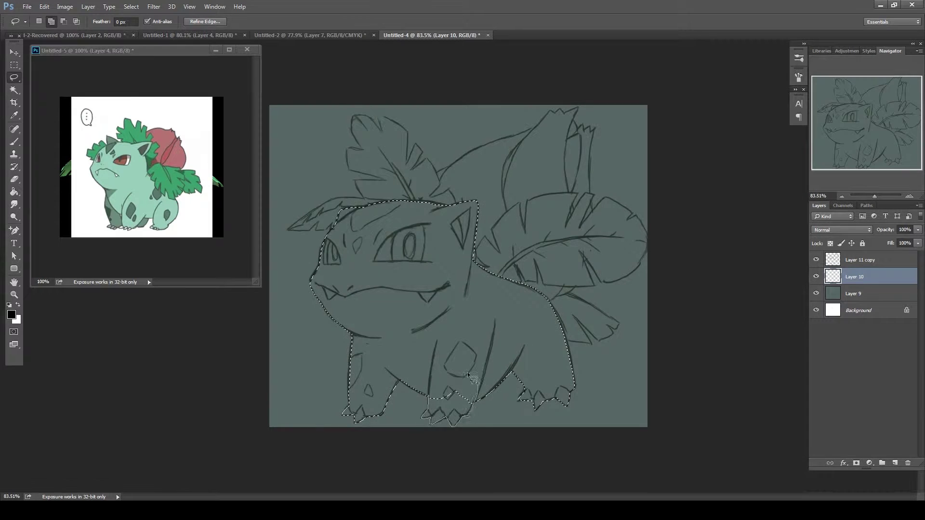
Bucket-fill the selection mint green and erase the spill along the back edge and ear
key("g")
left_click(434, 313)
key("ctrl+d")
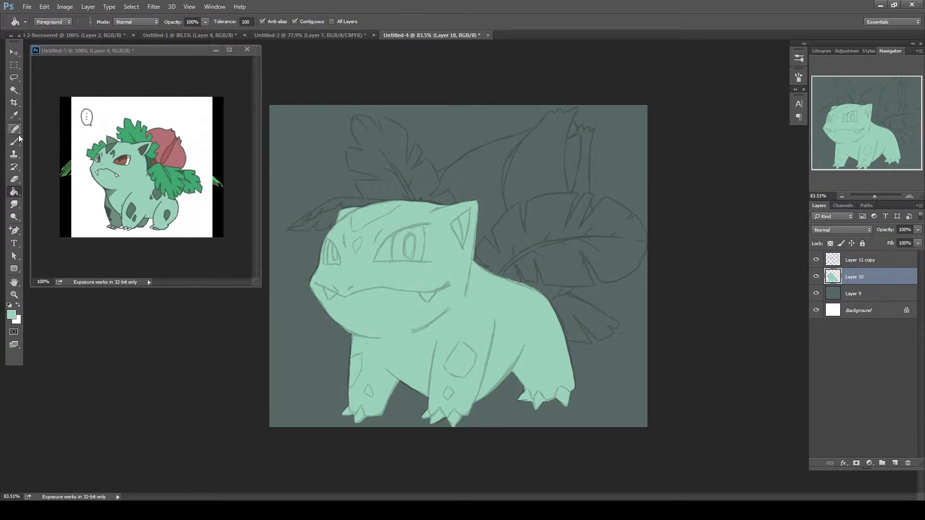
left_click(14, 141)
right_click(428, 285)
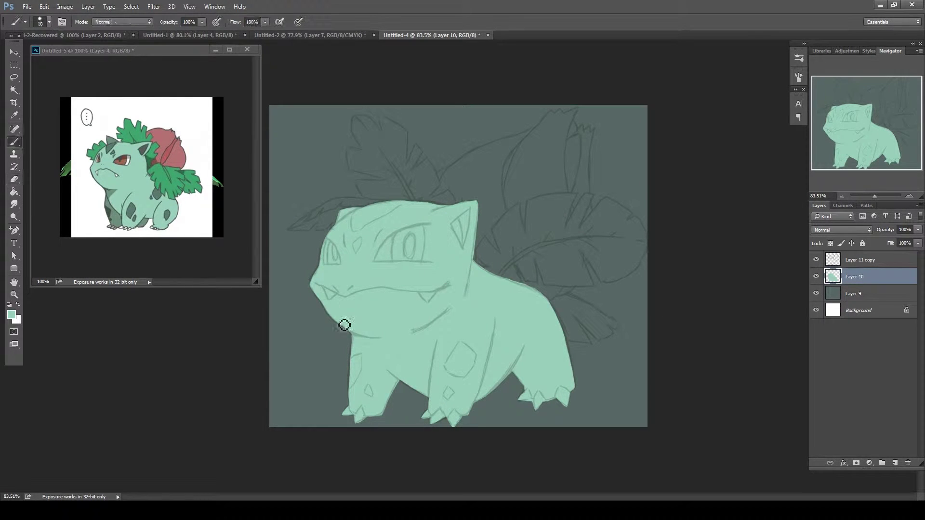
key("e")
mouse_move(477, 217)
left_mouse_down()
mouse_move(479, 266)
mouse_move(540, 292)
left_mouse_up()
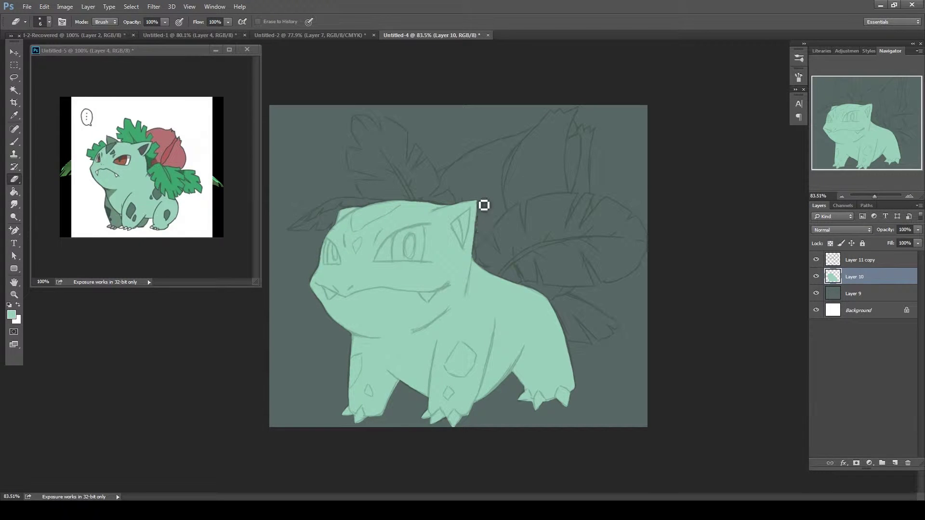
left_click_drag(477, 258, 483, 205)
key("b")
right_click(447, 322)
key("F5")
key("F5")
Lock the base layer's transparency and shade the jaw, chest, legs and toes darker green
key("slash")
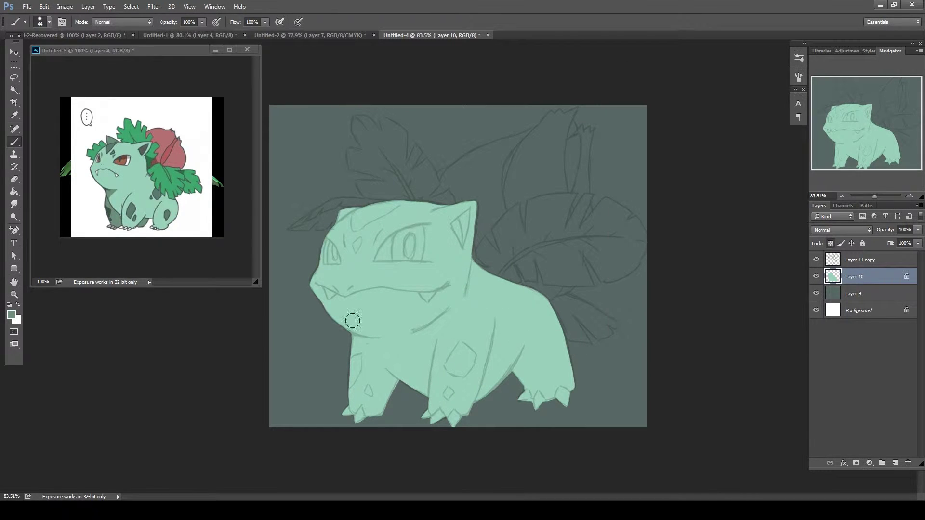
left_click_drag(323, 294, 429, 332)
left_click_drag(340, 314, 469, 274)
left_click_drag(314, 289, 460, 294)
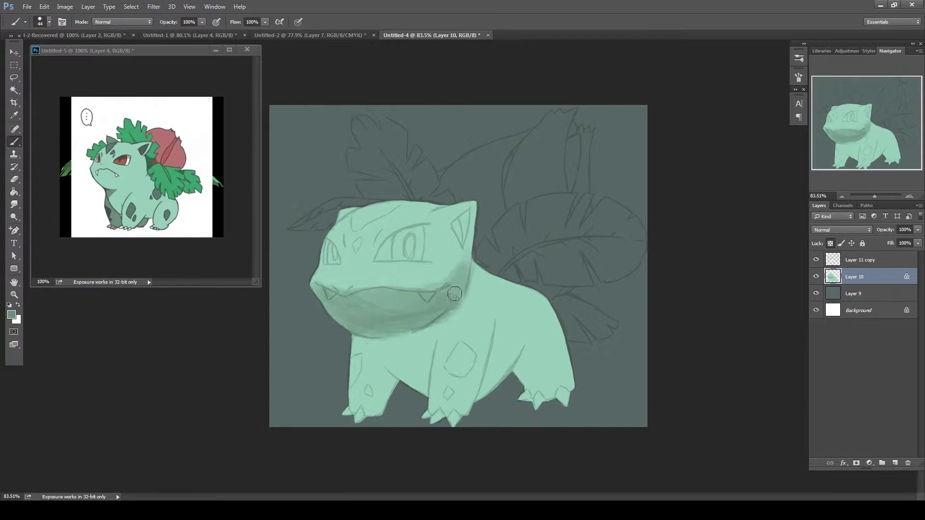
mouse_move(356, 374)
left_mouse_down()
mouse_move(382, 336)
mouse_move(385, 409)
left_mouse_up()
mouse_move(424, 334)
left_mouse_down()
mouse_move(412, 395)
mouse_move(395, 395)
left_mouse_up()
mouse_move(491, 321)
left_mouse_down()
mouse_move(482, 408)
mouse_move(526, 347)
mouse_move(525, 378)
mouse_move(482, 400)
left_mouse_up()
left_click_drag(366, 386, 357, 419)
left_click_drag(463, 226, 460, 289)
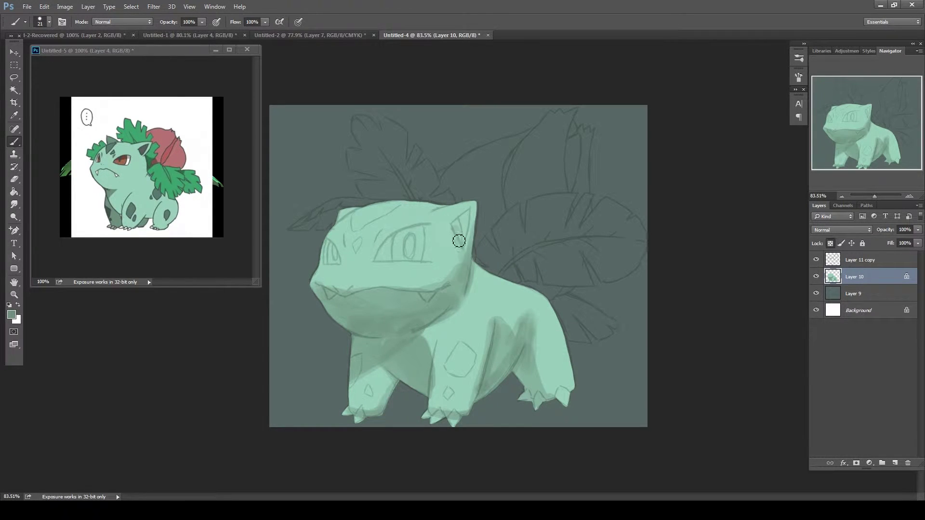
Shade the ear, face, nose, forehead, eye area and front foot darker green
left_click_drag(371, 229, 368, 253)
mouse_move(332, 277)
left_mouse_down()
mouse_move(340, 284)
mouse_move(320, 264)
mouse_move(366, 211)
left_mouse_up()
left_click_drag(409, 204, 450, 223)
left_click_drag(373, 263, 431, 262)
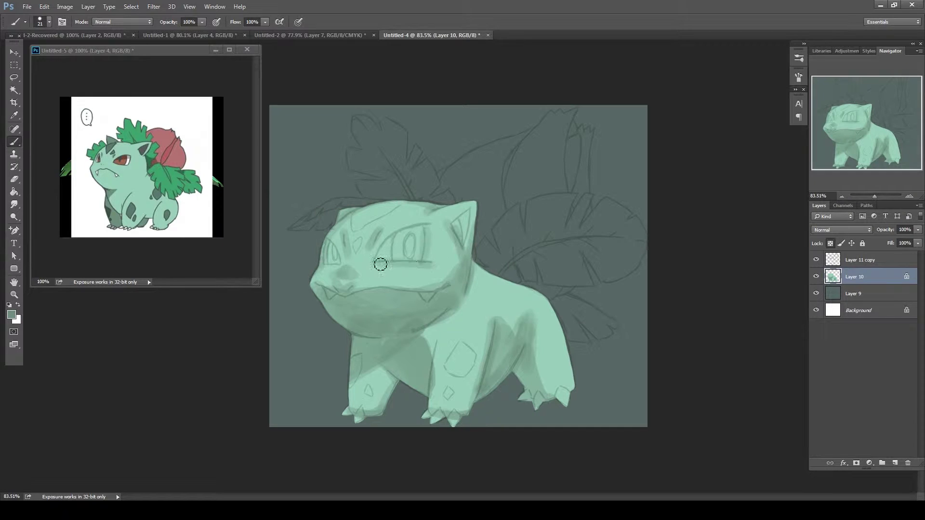
left_click_drag(376, 260, 424, 227)
left_click_drag(337, 239, 347, 268)
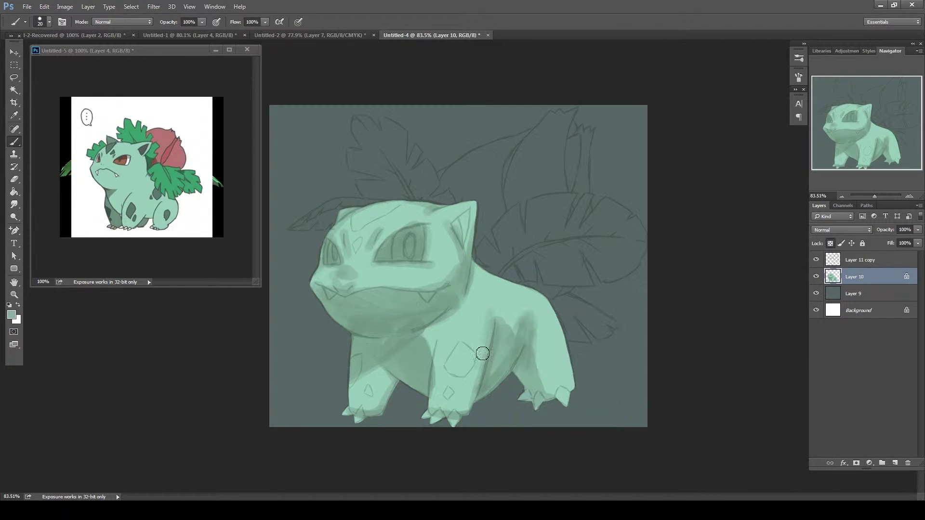
left_click_drag(452, 410, 473, 391)
Sample lighter greens to soften the back-leg and chest shadows
left_click(436, 379, "alt")
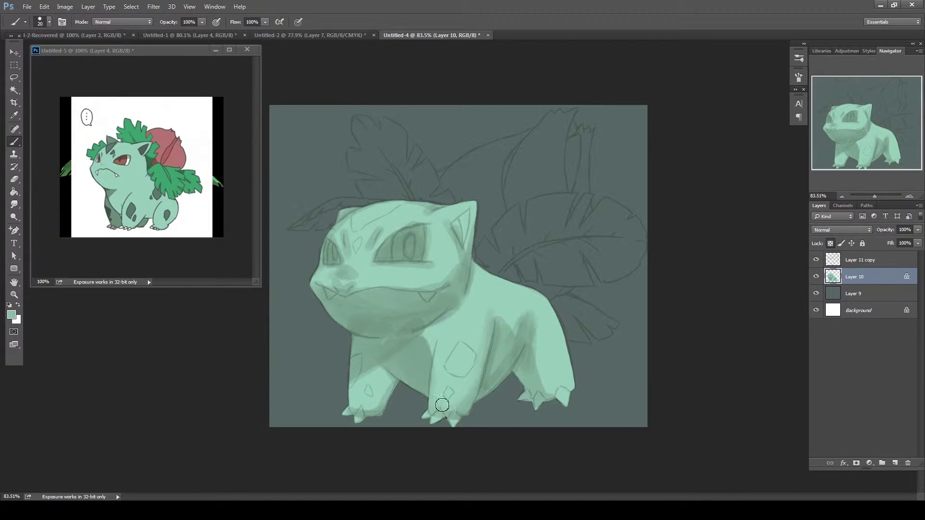
left_click(500, 346, "alt")
mouse_move(504, 337)
left_mouse_down()
mouse_move(530, 320)
mouse_move(537, 362)
mouse_move(545, 352)
left_mouse_up()
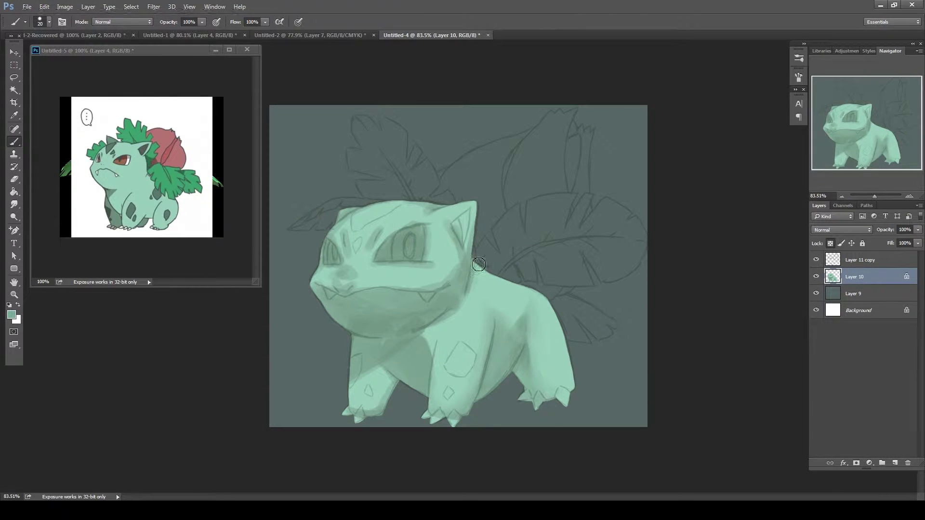
left_click(396, 342, "alt")
left_click_drag(422, 337, 467, 307)
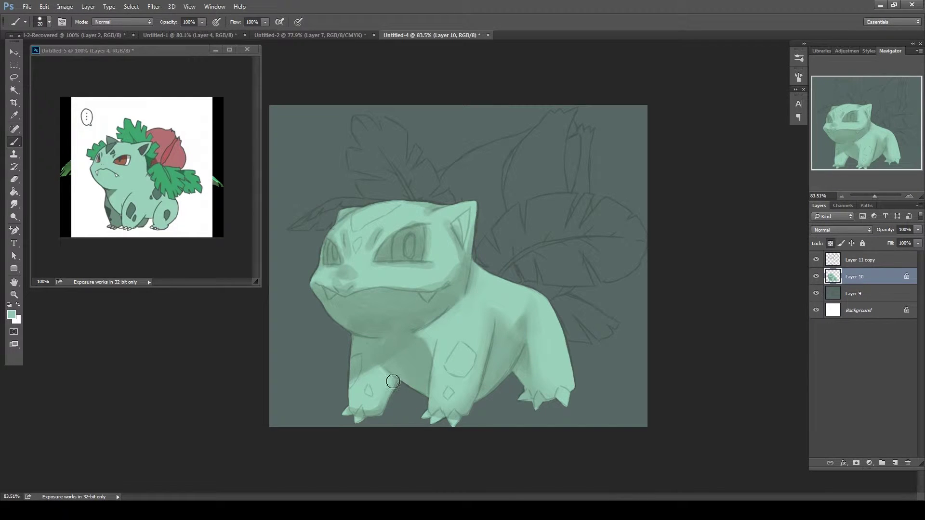
Paint a grey-green diamond marking on the forehead, undoing a stray brow stroke
left_click(419, 378, "alt")
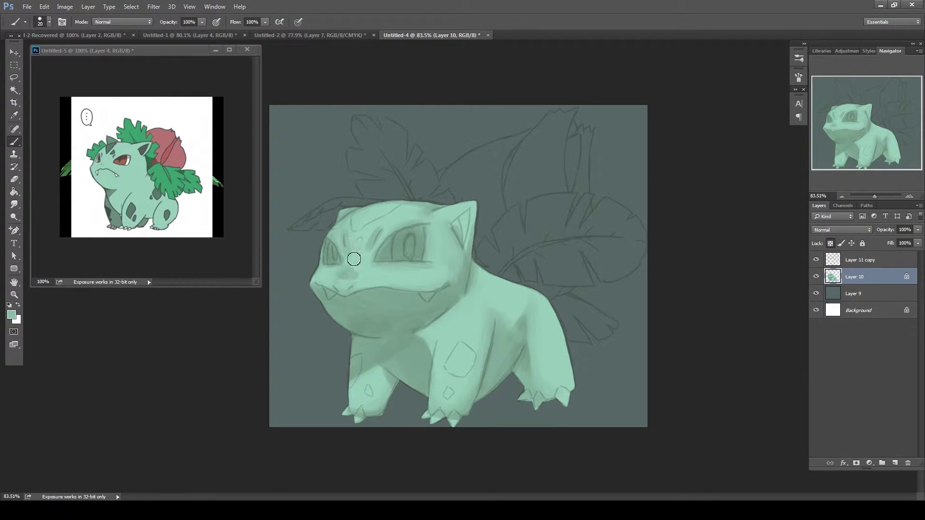
left_click_drag(356, 240, 360, 252)
left_click_drag(397, 222, 370, 233)
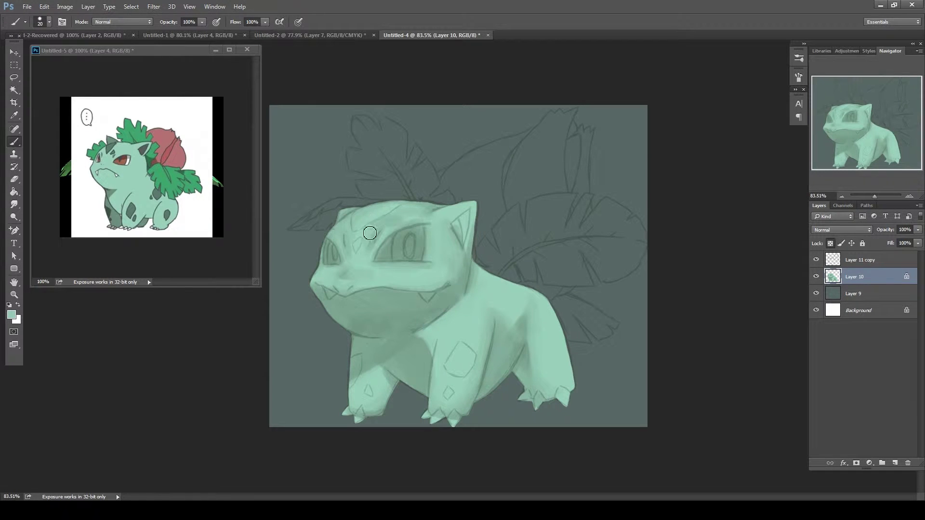
key("ctrl+z")
With a small dark brush, ink both eyes' lids and the wrinkle lines between them
key("d")
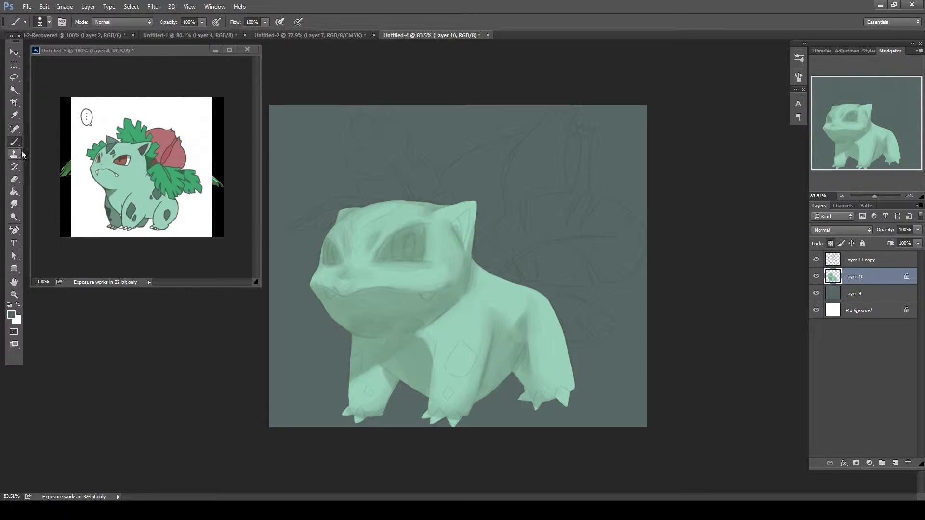
key("F5")
key("F5")
scroll(347, 276, "up", 5)
right_click(495, 218)
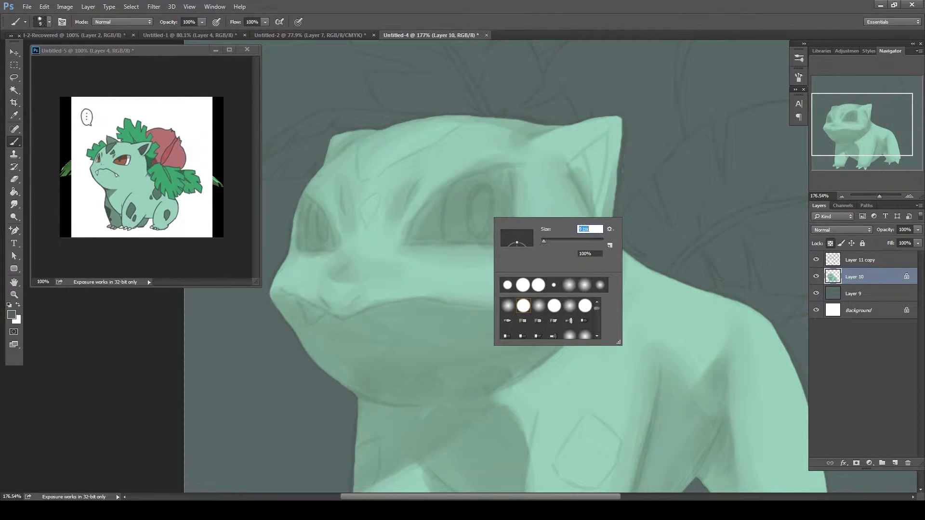
mouse_move(407, 237)
left_mouse_down()
mouse_move(430, 206)
mouse_move(517, 166)
mouse_move(514, 241)
left_mouse_up()
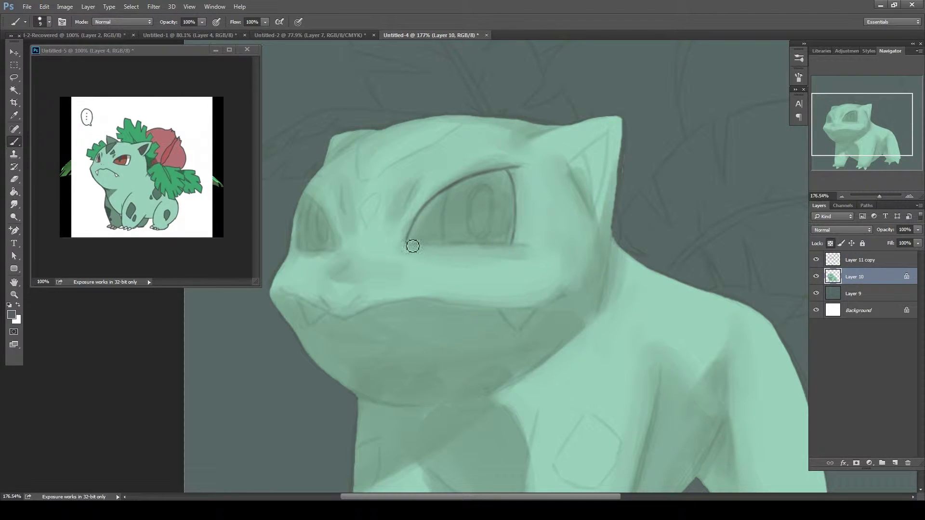
left_click_drag(408, 243, 529, 249)
mouse_move(306, 196)
left_mouse_down()
mouse_move(336, 241)
mouse_move(331, 251)
left_mouse_up()
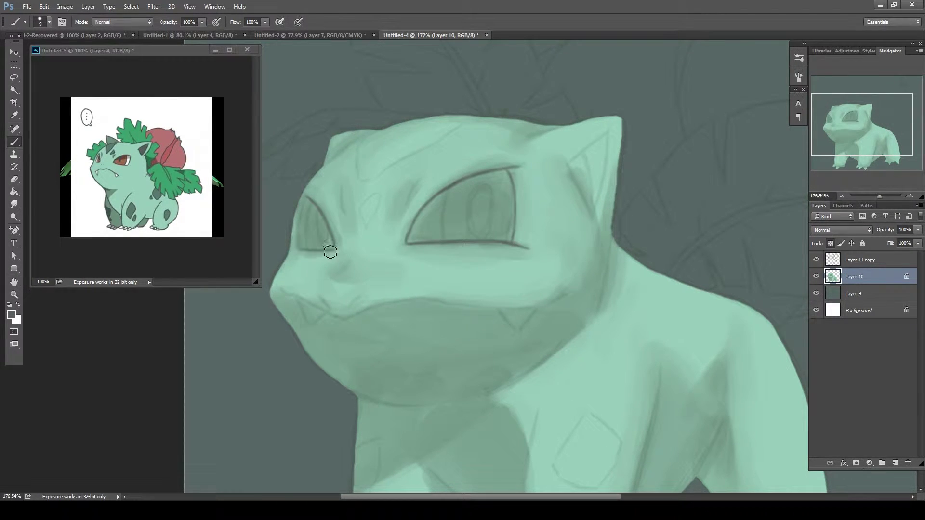
left_click_drag(306, 208, 305, 251)
left_click_drag(341, 193, 345, 217)
left_click_drag(421, 176, 405, 206)
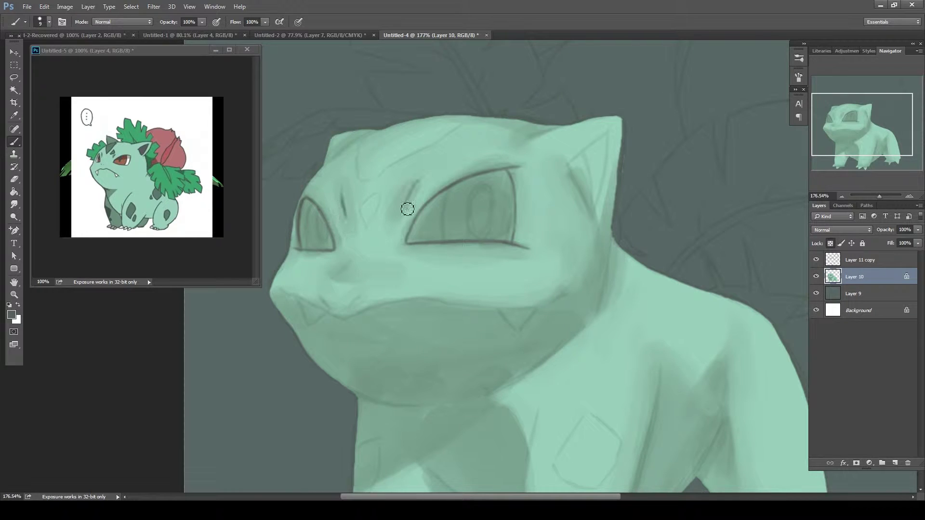
Ink the mouth line, nostril, inner ear triangle, head outline and forehead curve
mouse_move(284, 293)
left_mouse_down()
mouse_move(344, 318)
mouse_move(422, 299)
mouse_move(565, 291)
left_mouse_up()
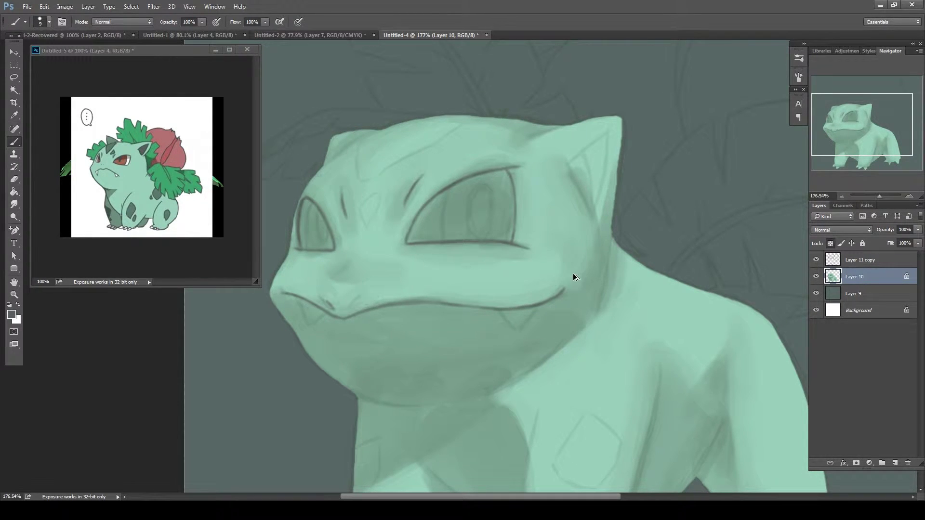
left_click_drag(358, 304, 372, 295)
left_click_drag(565, 167, 593, 212)
mouse_move(566, 166)
left_mouse_down()
mouse_move(608, 131)
mouse_move(593, 212)
left_mouse_up()
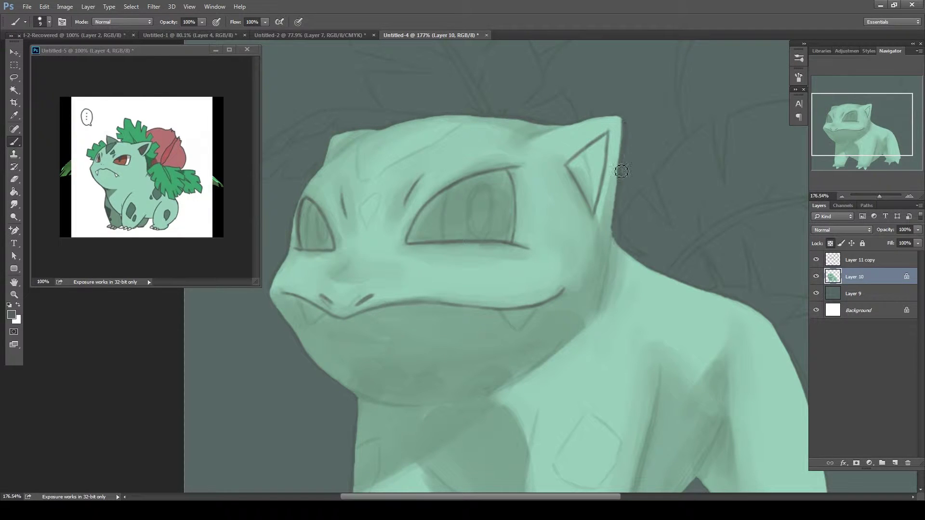
left_click_drag(621, 120, 602, 289)
mouse_move(330, 159)
left_mouse_down()
mouse_move(376, 131)
mouse_move(470, 118)
left_mouse_up()
left_click_drag(380, 194, 369, 224)
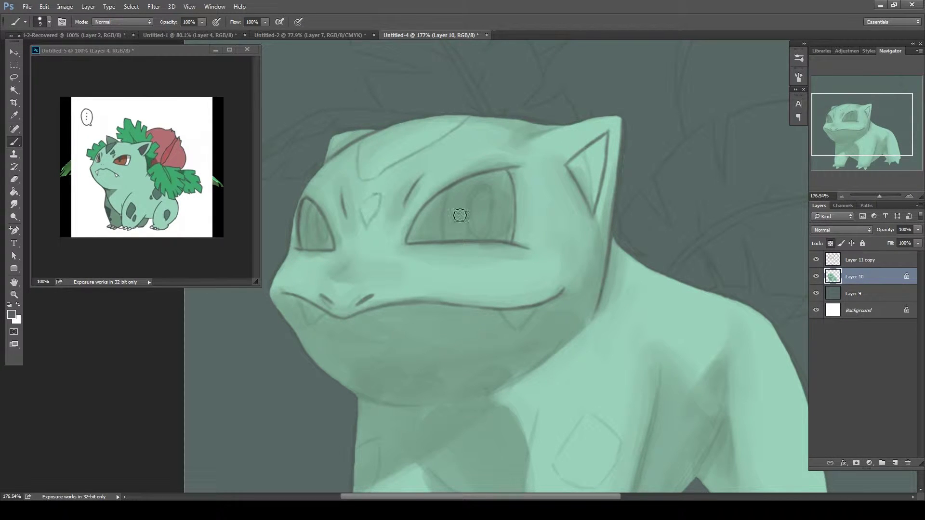
Ink the left foot diamond, inner front leg, right flank, toes and leg diamond outlines
scroll(357, 313, "down", 3)
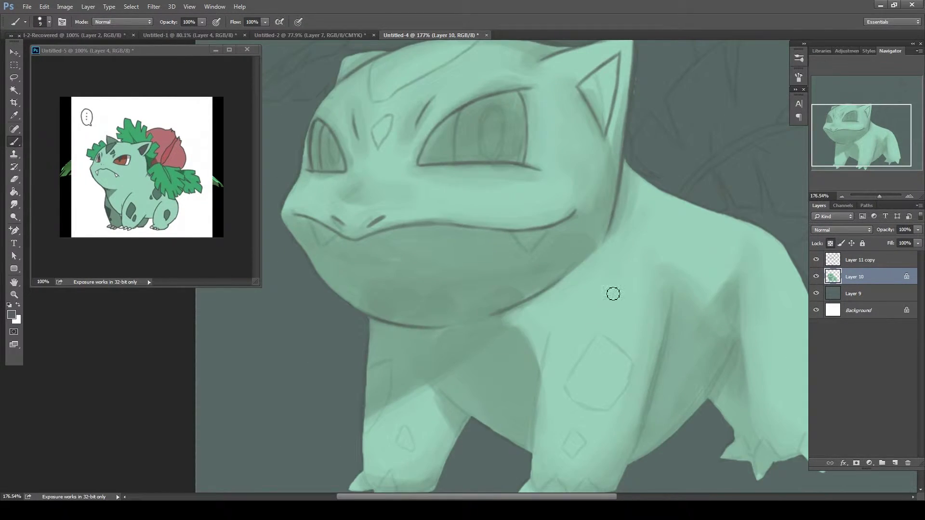
scroll(400, 325, "down", 3)
left_click_drag(440, 313, 445, 337)
left_click_drag(584, 221, 564, 338)
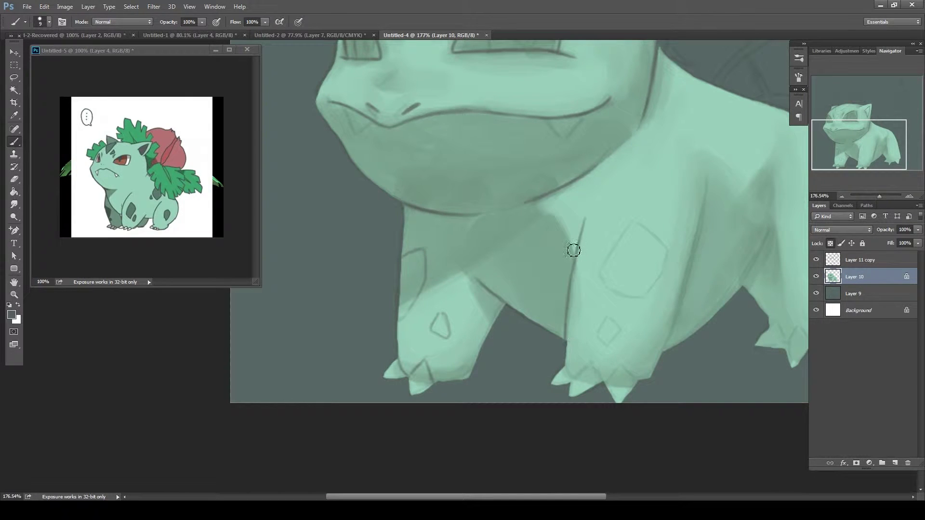
left_click_drag(708, 204, 696, 308)
mouse_move(694, 308)
left_mouse_down()
mouse_move(559, 297)
mouse_move(513, 373)
left_mouse_up()
left_click_drag(436, 340, 450, 359)
left_click_drag(446, 356, 510, 376)
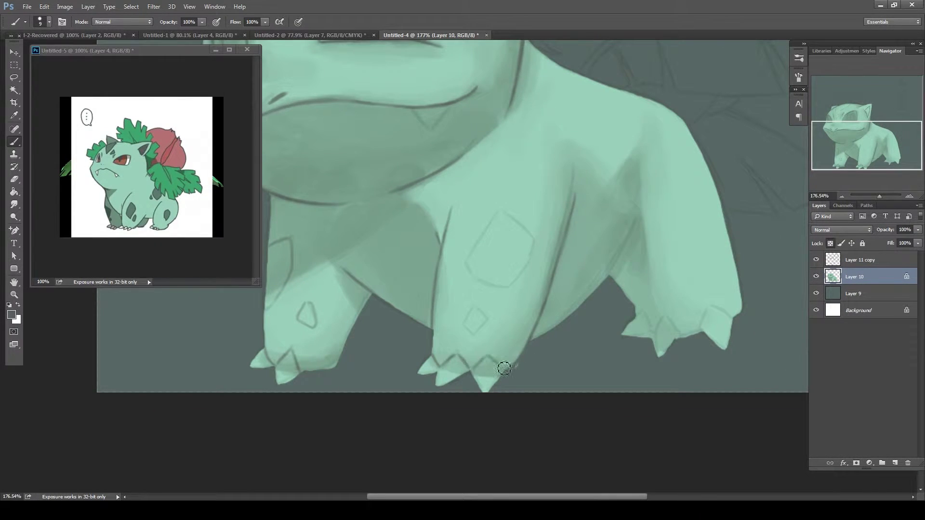
Darken the belly edge and hind foot, and add a back line, oval spot and hind-leg diamond
left_click_drag(482, 212, 529, 265)
left_click_drag(469, 308, 484, 332)
left_click_drag(721, 230, 624, 285)
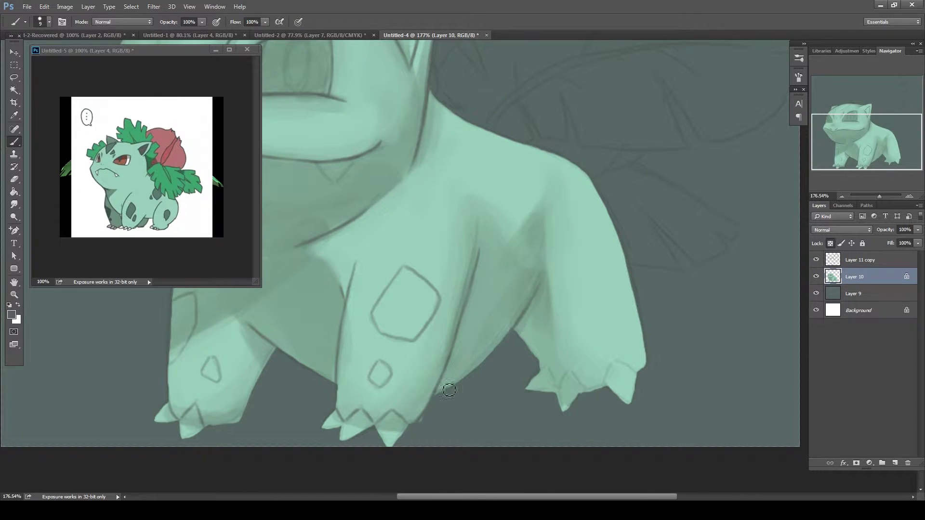
mouse_move(449, 390)
left_mouse_down()
mouse_move(527, 344)
mouse_move(621, 380)
left_mouse_up()
mouse_move(578, 176)
left_mouse_down()
mouse_move(634, 291)
mouse_move(626, 323)
left_mouse_up()
left_click_drag(478, 128, 556, 155)
left_click_drag(482, 155, 485, 157)
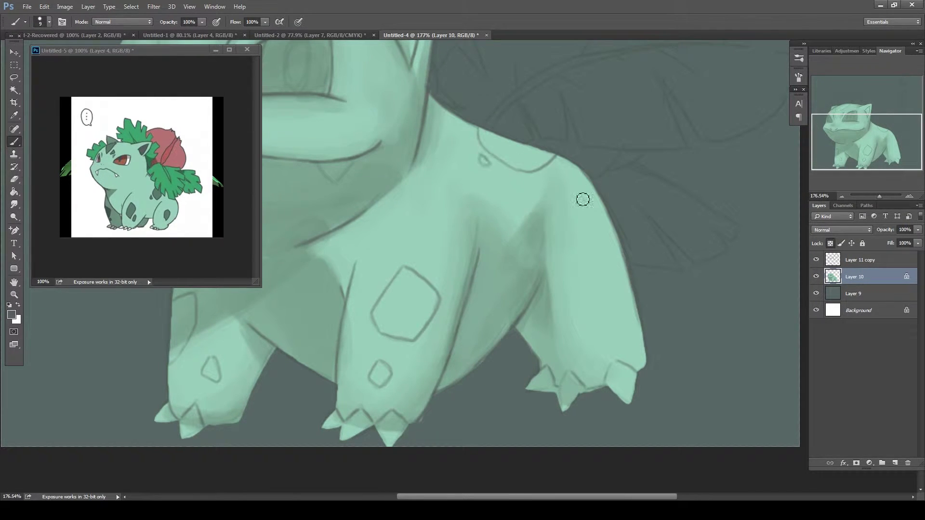
mouse_move(583, 230)
left_mouse_down()
mouse_move(576, 262)
mouse_move(616, 263)
left_mouse_up()
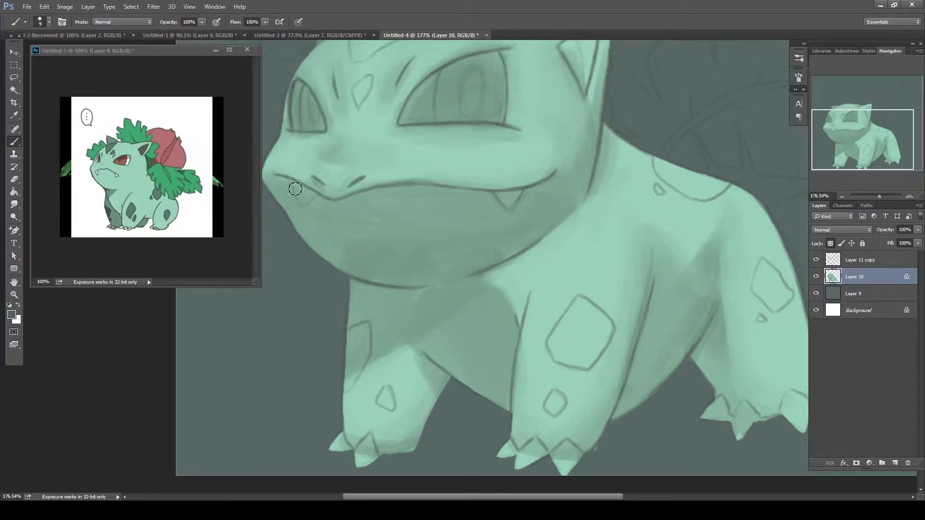
key("z")
left_click(399, 234, "alt")
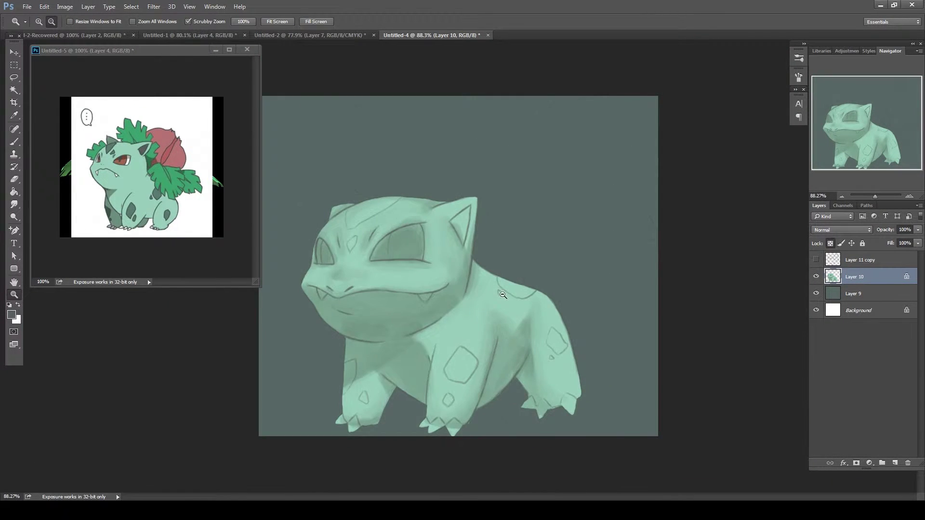
Smudge the body shading into softer, smoother gradients
left_click_drag(503, 295, 529, 295)
key("r")
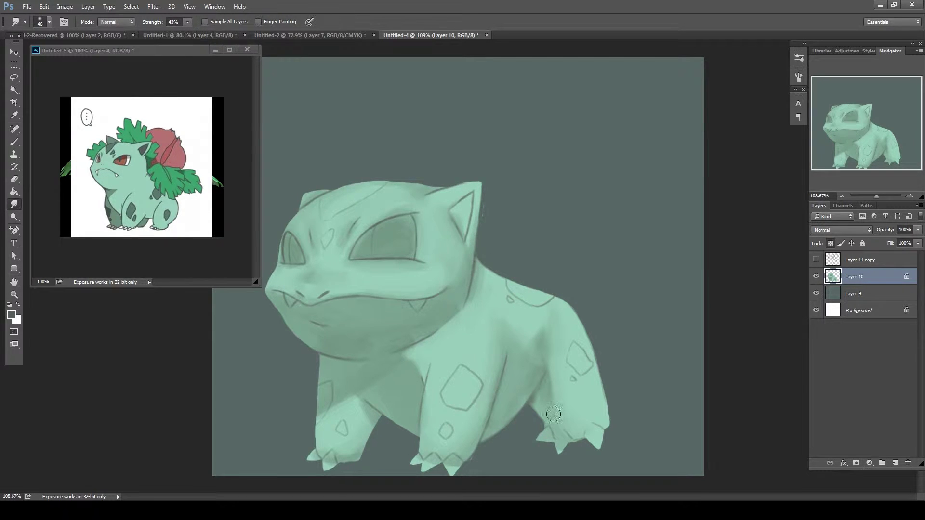
key("F5")
Lasso the inner ear triangle and fill it dark
key("l")
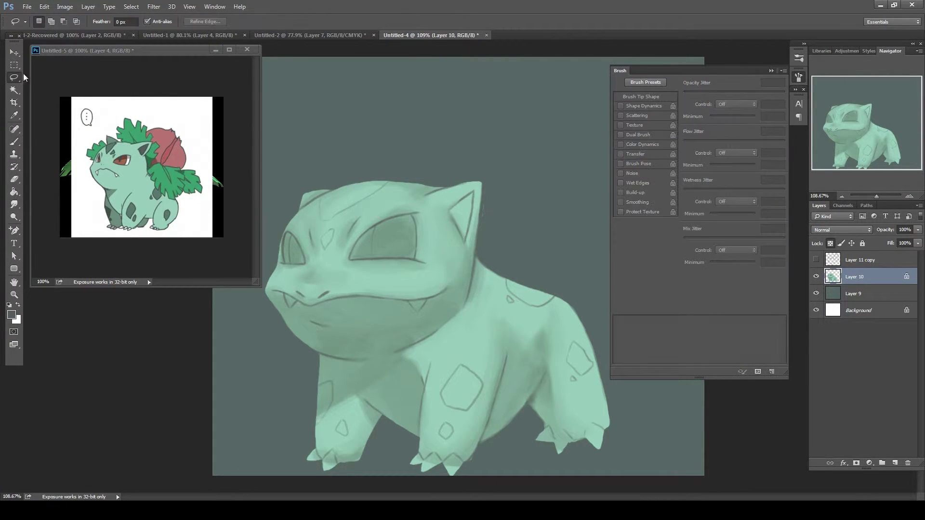
key("b")
left_click_drag(460, 210, 466, 230)
key("l")
key("ctrl+d")
key("F5")
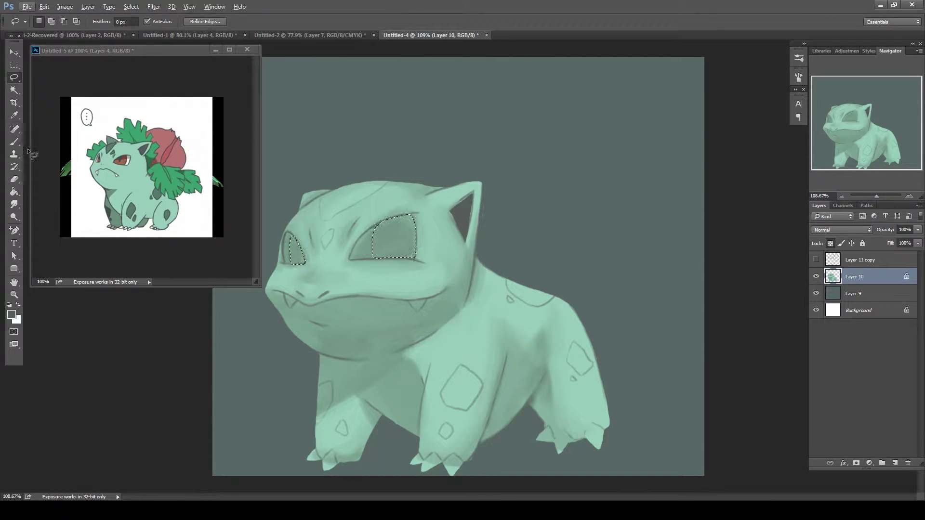
Fill both eye selections red-brown, deselect, and brush-extend the left eye's red fill
key("g")
key("alt+BackSpace")
key("ctrl+d")
key("b")
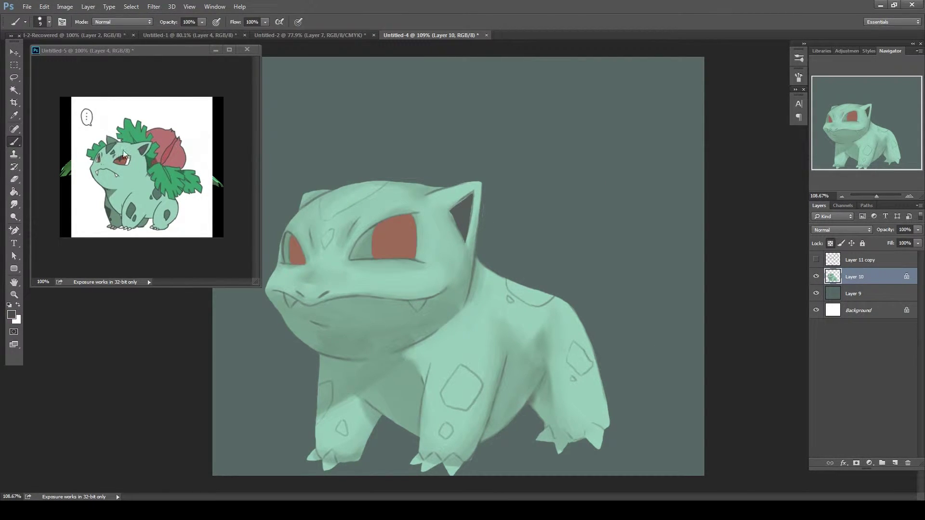
right_click(545, 270)
key("Escape")
left_click_drag(294, 259, 303, 270)
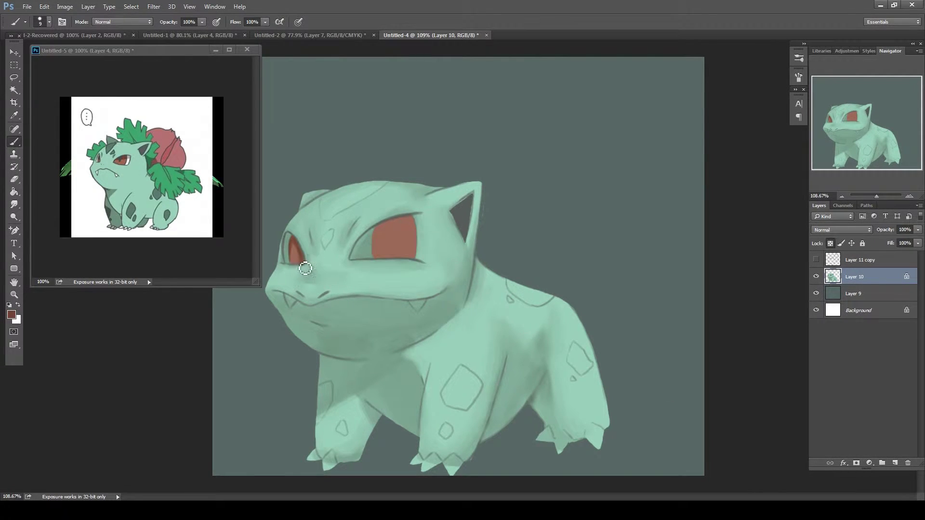
Darken the top of the right eye with a size-26 brush and soften it
right_click(395, 232)
key("Escape")
left_click_drag(384, 229, 398, 225)
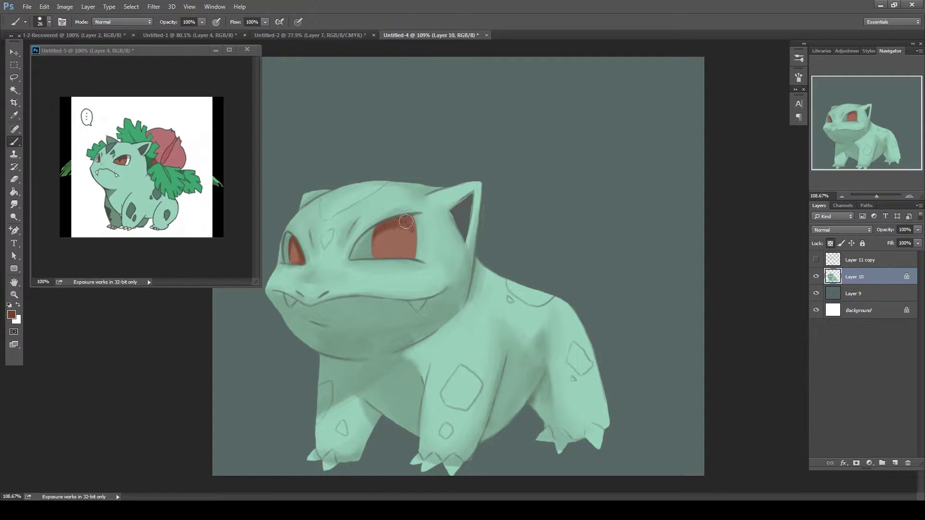
key("r")
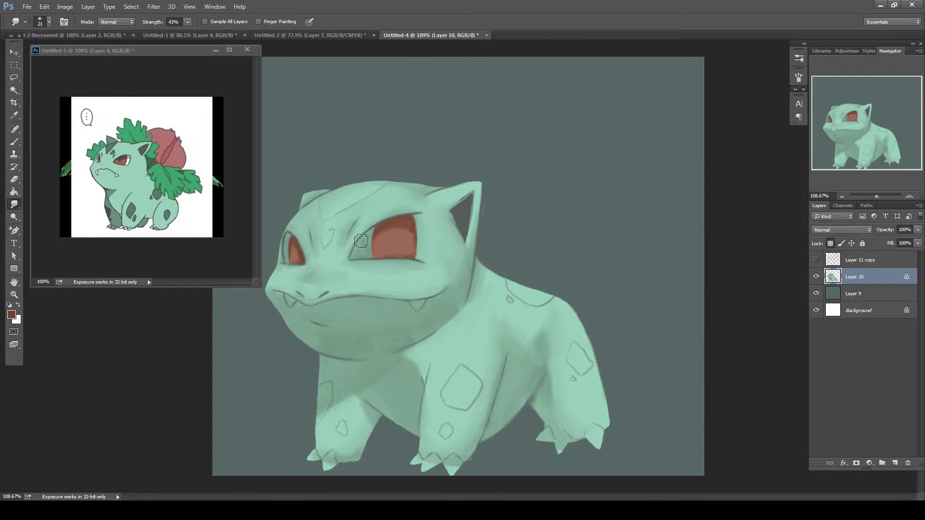
key("b")
right_click(382, 240)
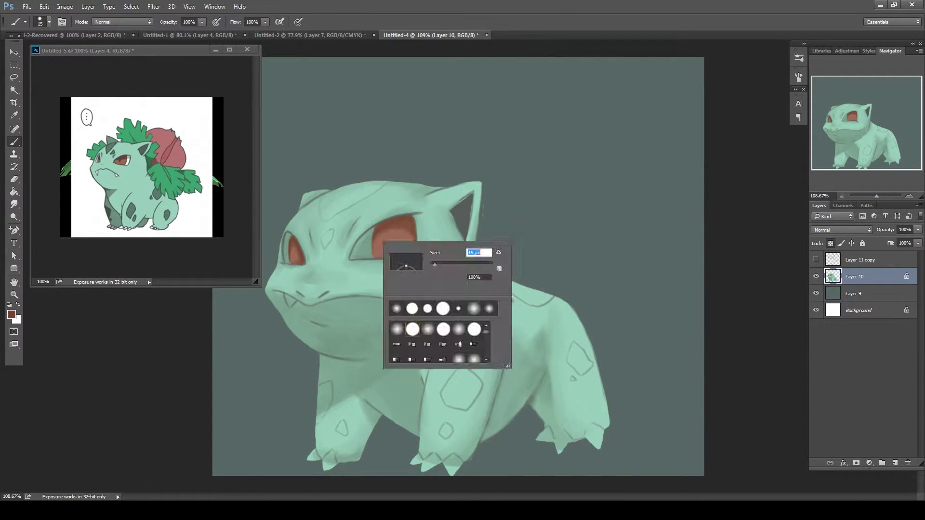
key("Escape")
Paint a white highlight in the right eye and sample light and dark eye colours
mouse_move(354, 256)
left_mouse_down()
mouse_move(368, 234)
mouse_move(370, 252)
left_mouse_up()
left_click(357, 247, "alt")
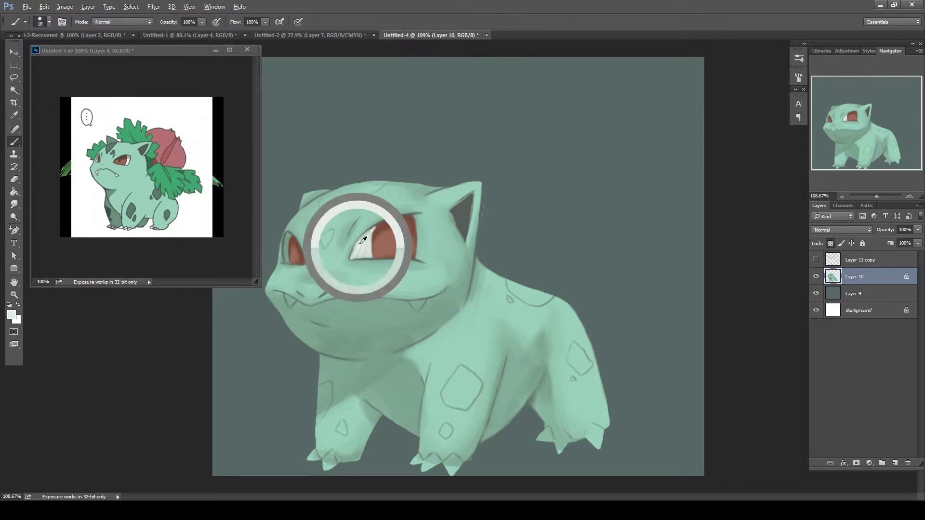
left_click(380, 222, "alt")
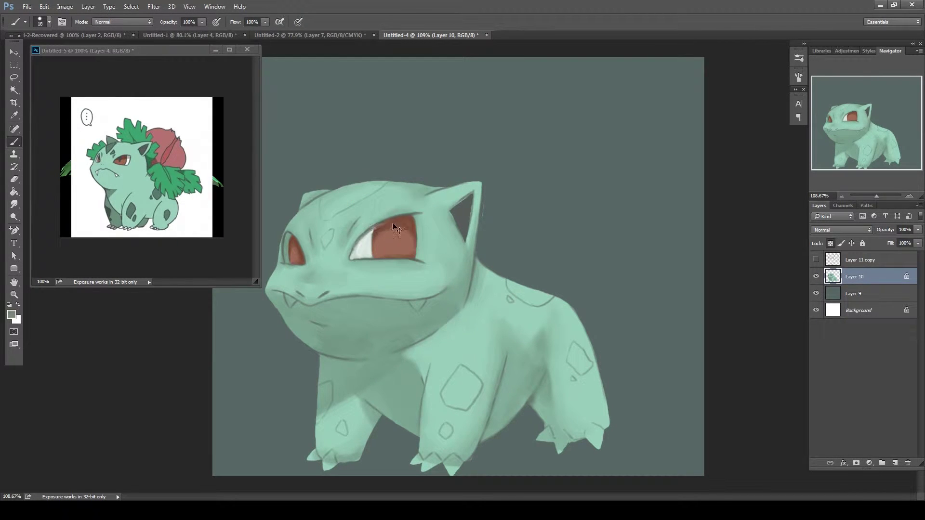
right_click(317, 235)
key("Escape")
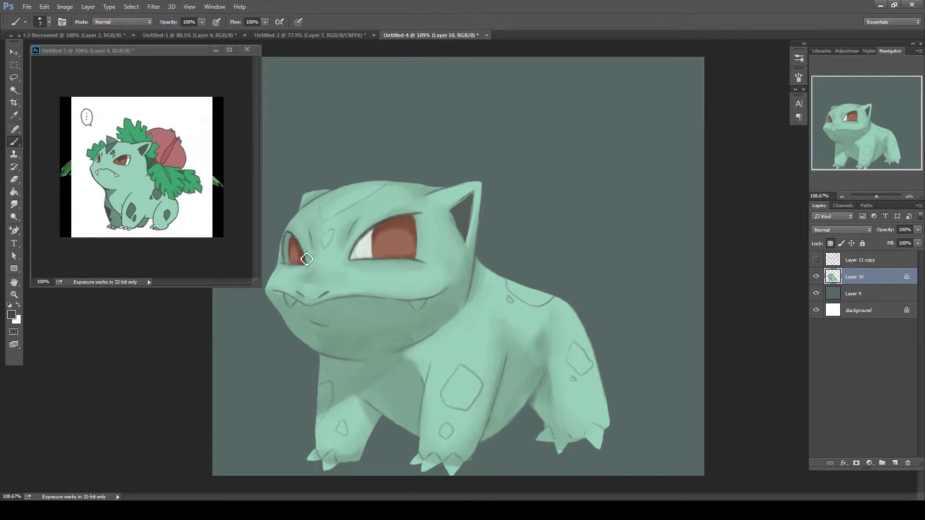
Add a highlight to the left eye and darken the right iris top with a size-13 brush
right_click(294, 236)
left_click_drag(304, 261, 292, 241)
key("Escape")
left_click(291, 241, "alt")
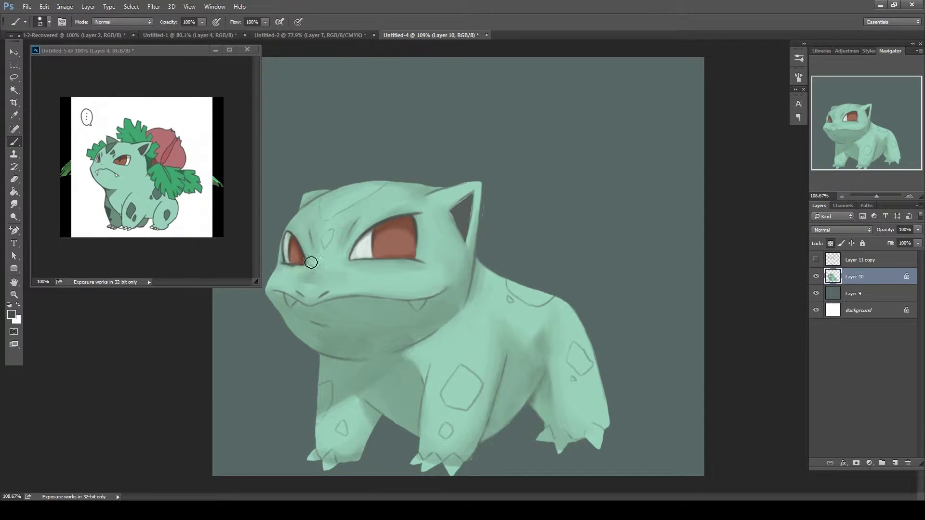
left_click_drag(394, 237, 404, 233)
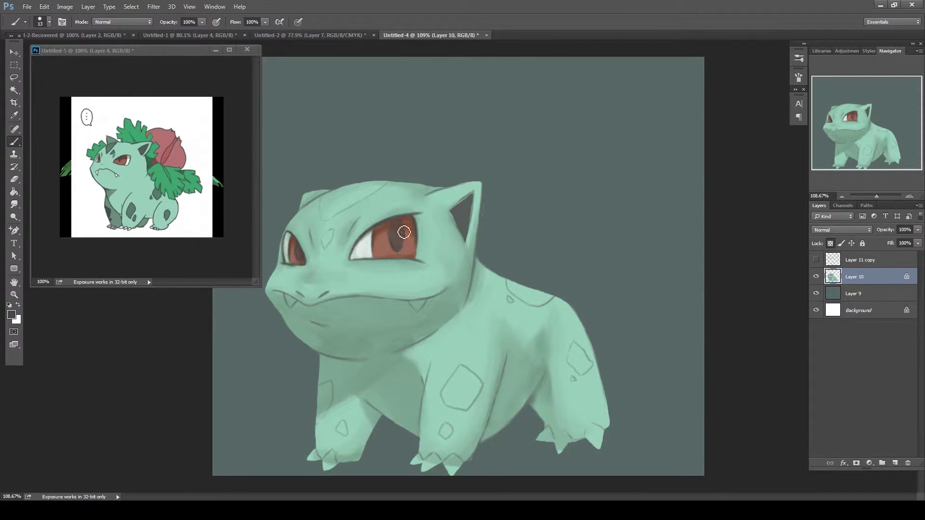
left_click(420, 223, "alt")
Close and extend the dark-grey mouth line, curving it upward on the right
scroll(500, 326, "up", 3)
right_click(330, 264)
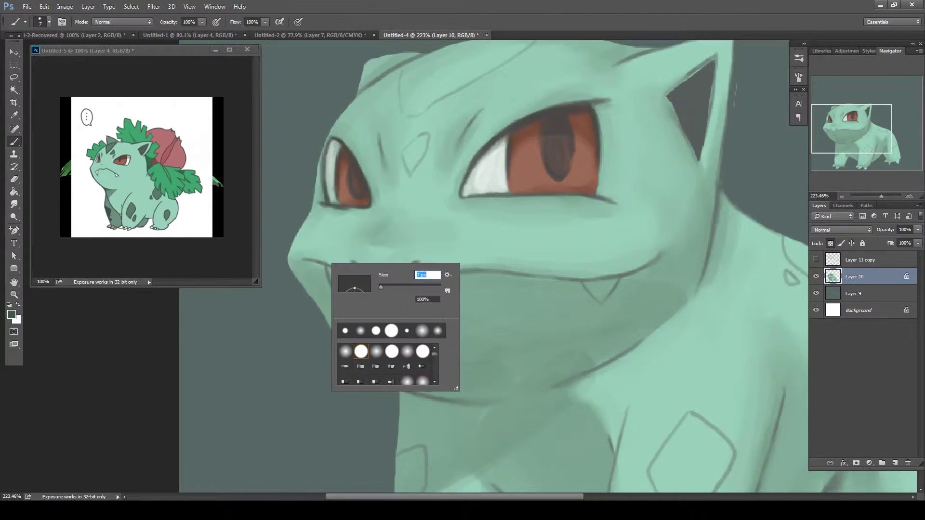
left_click(377, 289)
left_click_drag(377, 289, 365, 285)
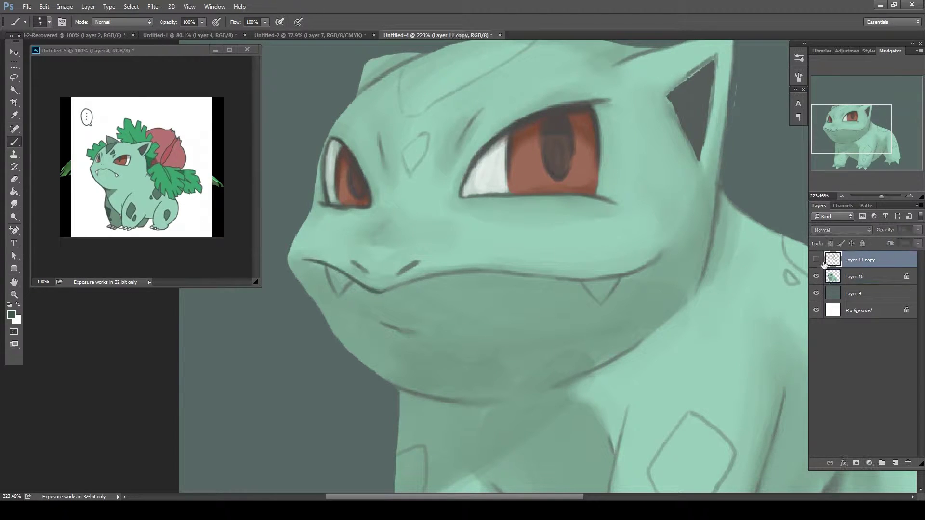
left_click(409, 275, "alt")
key("bracketright")
key("bracketright")
key("bracketright")
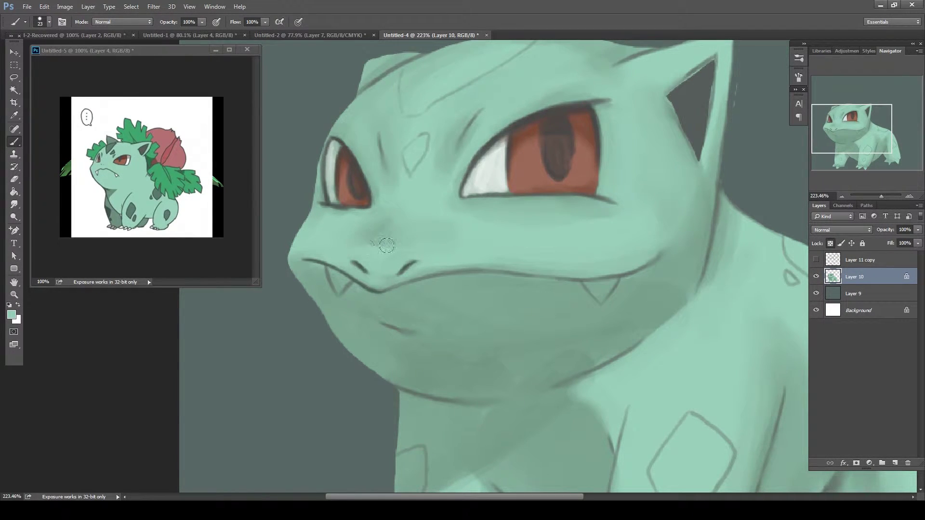
left_click(378, 289, "alt")
left_click_drag(463, 269, 669, 241)
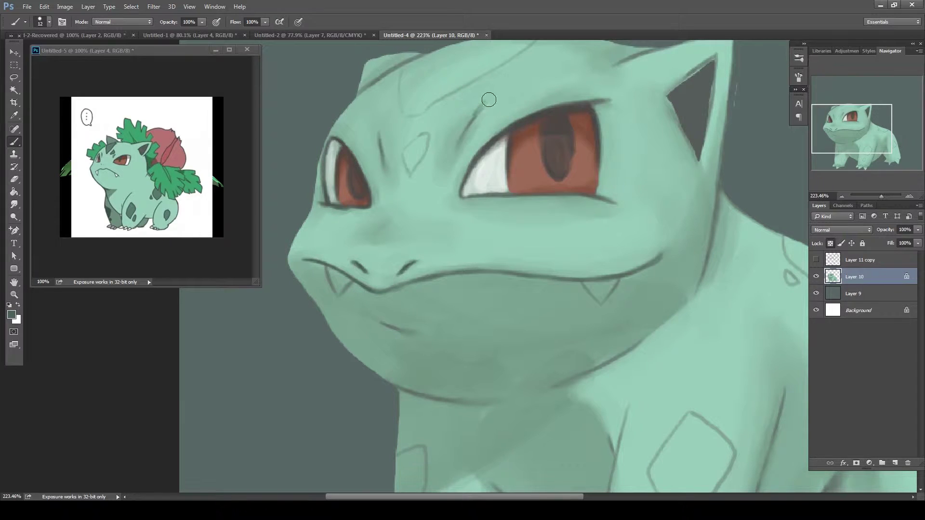
Paint lighter green highlights on the nose and across the forehead
left_click(11, 314)
left_click(428, 321)
left_click_drag(357, 252, 395, 243)
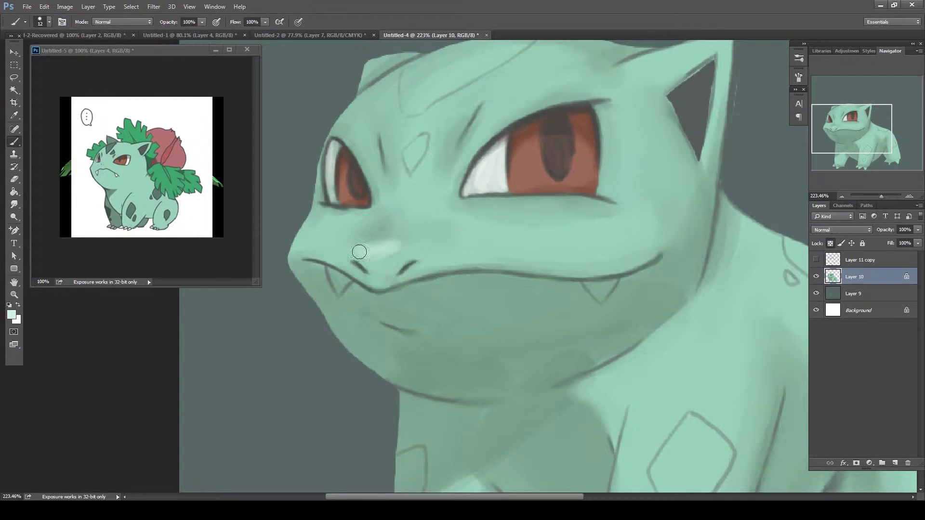
left_click_drag(294, 245, 327, 231)
left_click_drag(534, 149, 501, 222)
mouse_move(347, 203)
left_mouse_down()
mouse_move(366, 183)
mouse_move(468, 184)
left_mouse_up()
Smooth the forehead over the faint dark line and brighten the upper lip and cheek
left_click(337, 232, "alt")
left_click_drag(365, 182, 373, 226)
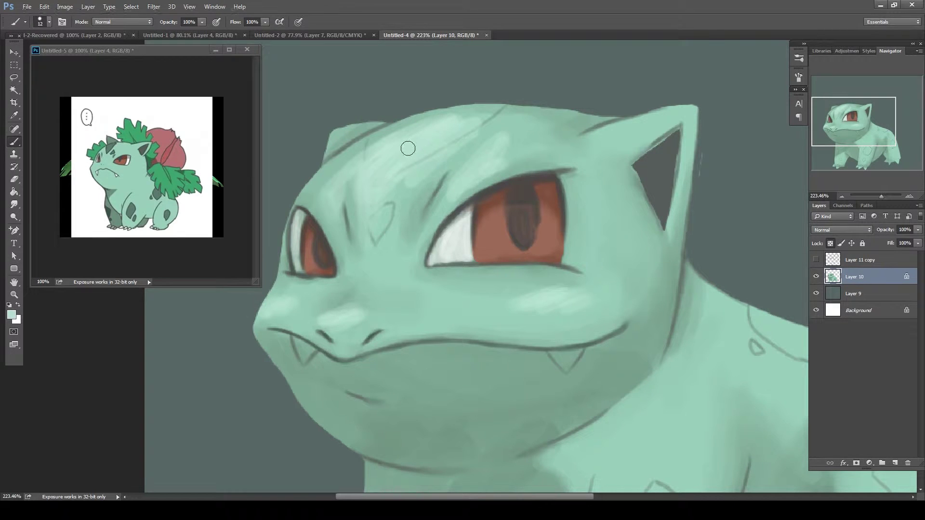
left_click_drag(352, 155, 399, 130)
left_click(407, 187, "alt")
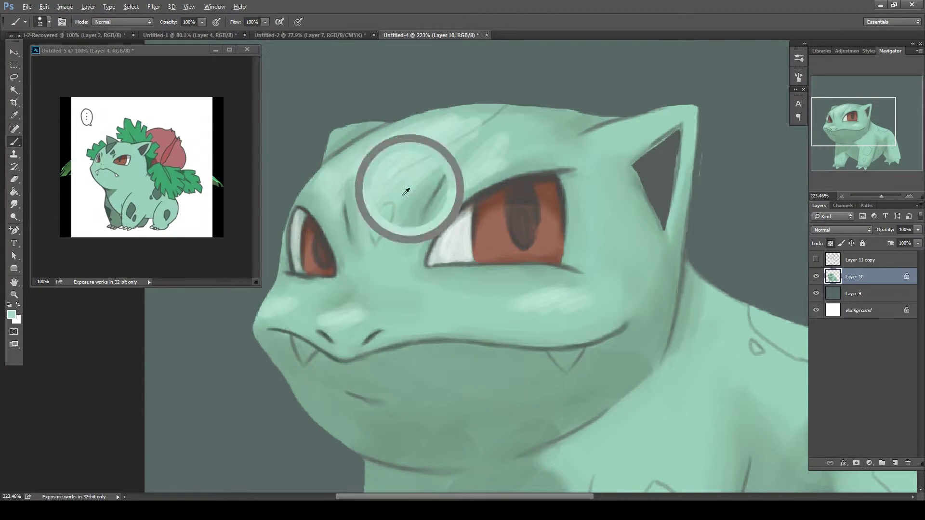
left_click_drag(482, 131, 521, 114)
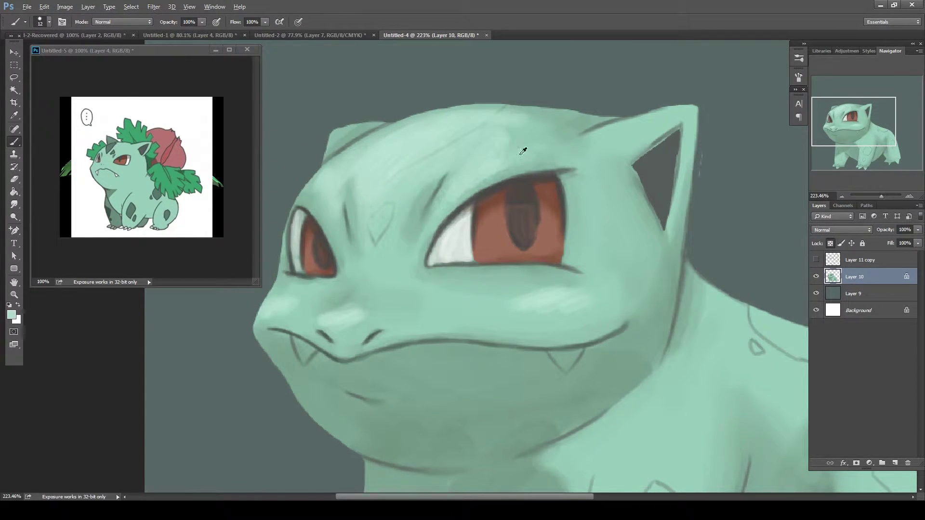
left_click(484, 146, "alt")
left_click_drag(484, 146, 517, 139)
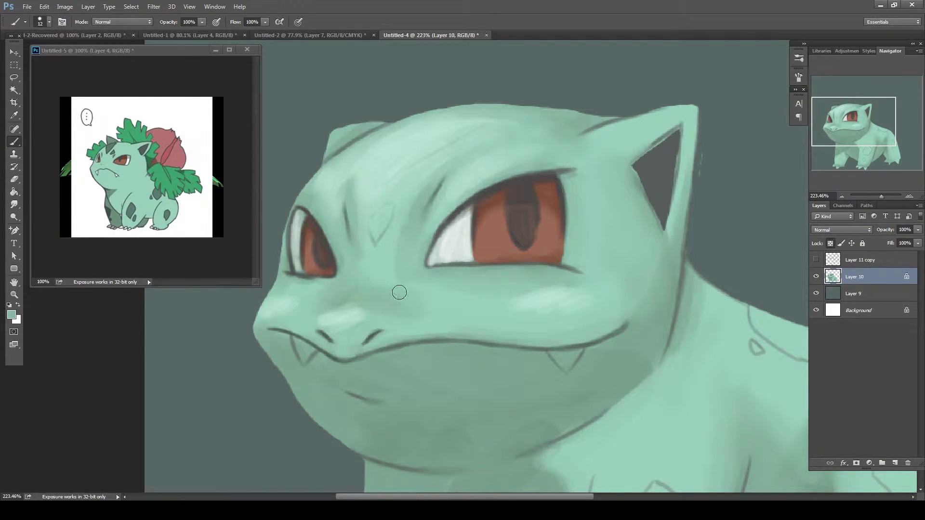
left_click_drag(410, 335, 369, 332)
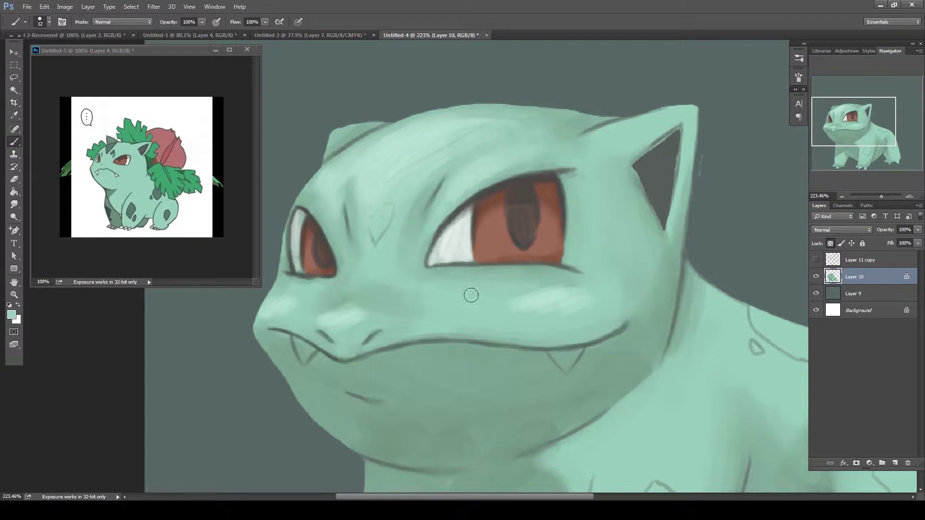
left_click_drag(471, 295, 534, 292)
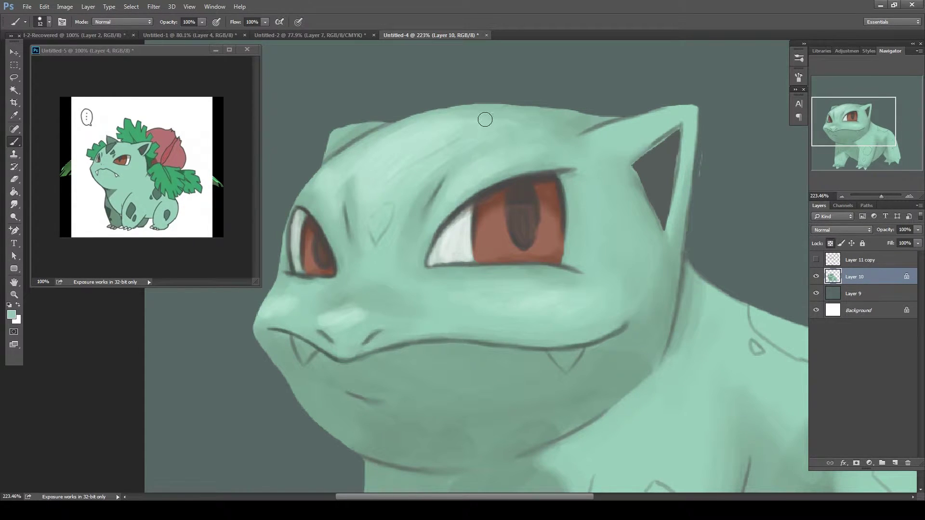
Shade under the mouth and along the chin crease, and lighten the head outline
left_click(447, 159, "alt")
left_click_drag(343, 362, 495, 348)
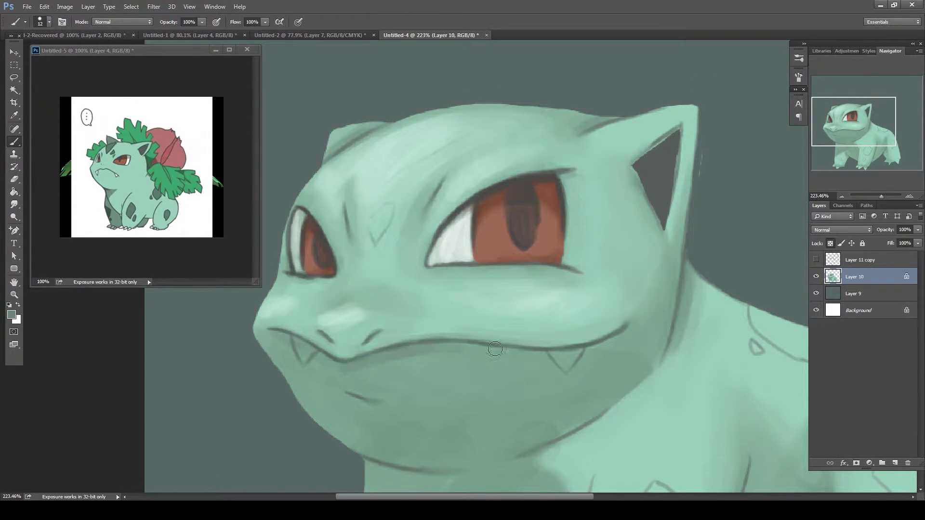
left_click_drag(346, 395, 407, 434)
left_click_drag(348, 394, 405, 426)
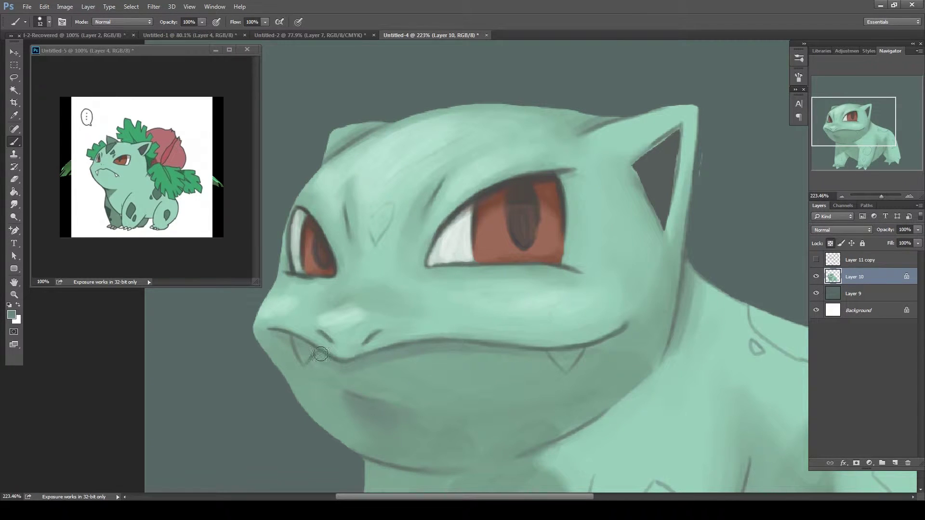
left_click(595, 347, "alt")
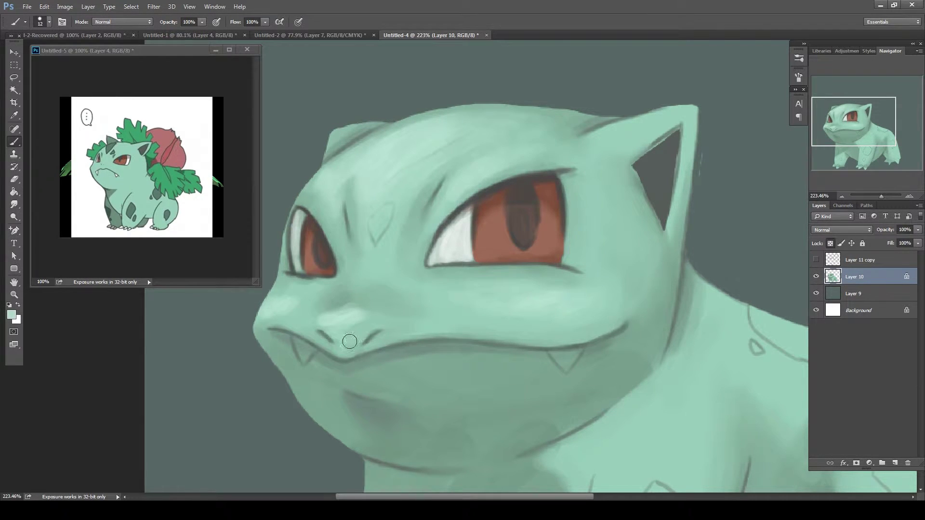
left_click_drag(330, 129, 388, 113)
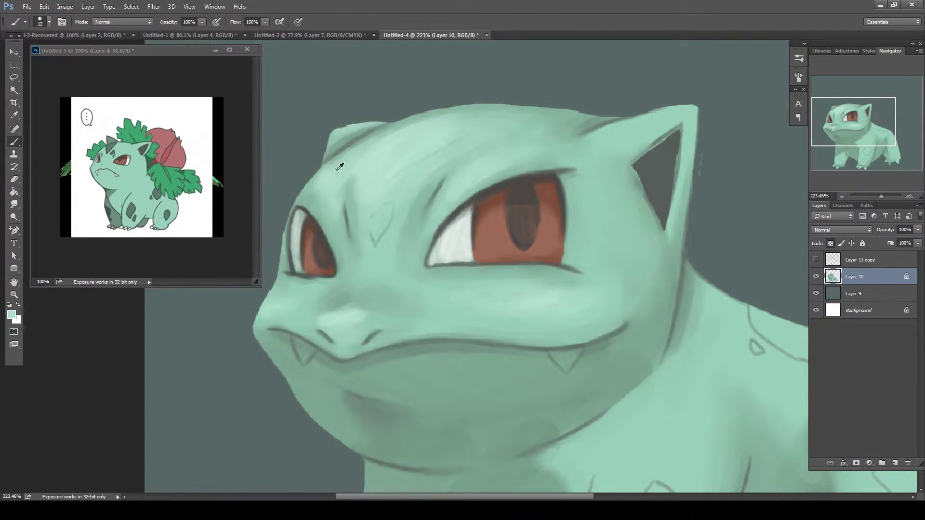
mouse_move(593, 126)
left_mouse_down()
mouse_move(641, 120)
mouse_move(631, 137)
mouse_move(632, 115)
left_mouse_up()
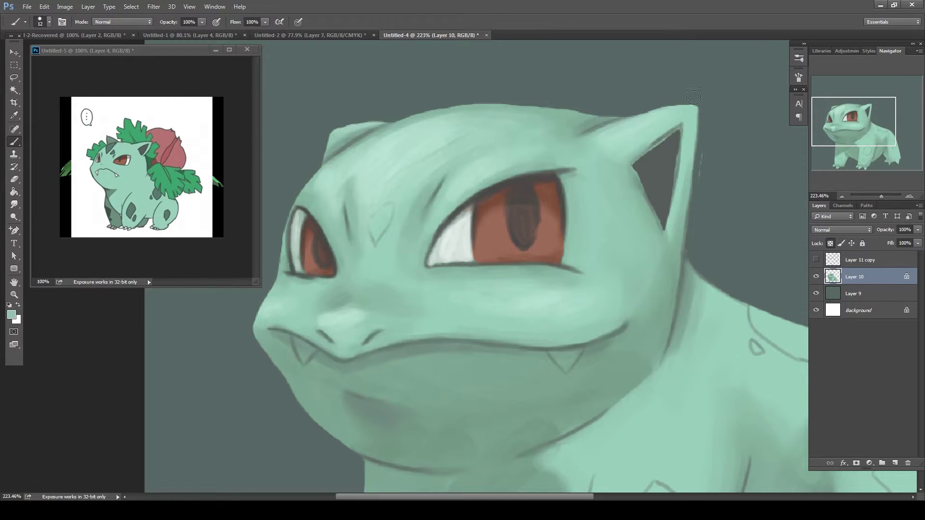
Darken the inner ear edge with a small dark-grey brush of size 10 then 6
right_click(784, 131)
left_click(650, 173, "alt")
left_click_drag(664, 232, 671, 135)
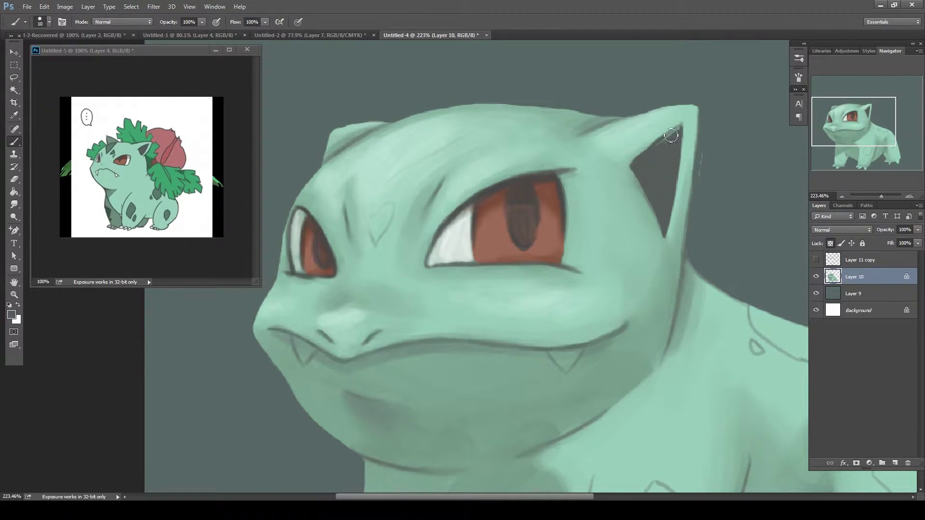
right_click(665, 183)
left_click_drag(688, 192, 679, 193)
left_click(647, 155, "alt")
left_click_drag(645, 152, 629, 179)
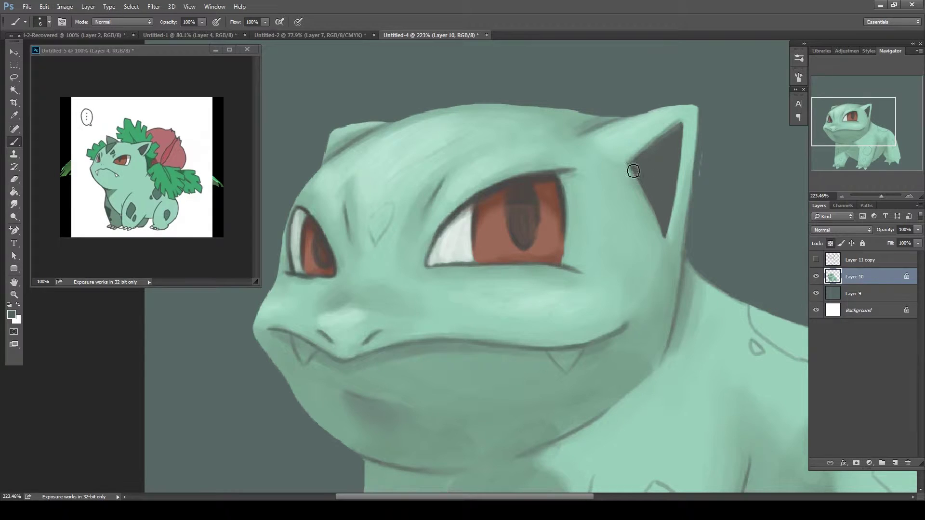
mouse_move(684, 120)
left_mouse_down()
mouse_move(672, 238)
mouse_move(695, 150)
mouse_move(661, 140)
mouse_move(691, 115)
left_mouse_up()
left_click(655, 231, "alt")
Paint black eyelid lines along the upper lid, left eye outline and right lower lid
key("e")
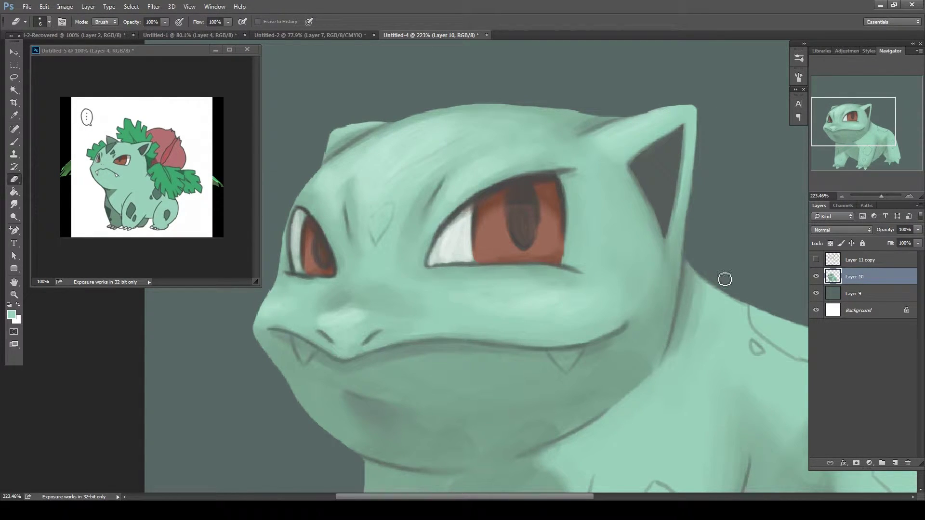
scroll(625, 314, "up", 2)
scroll(625, 314, "down", 1)
key("b")
key("d")
right_click(549, 243)
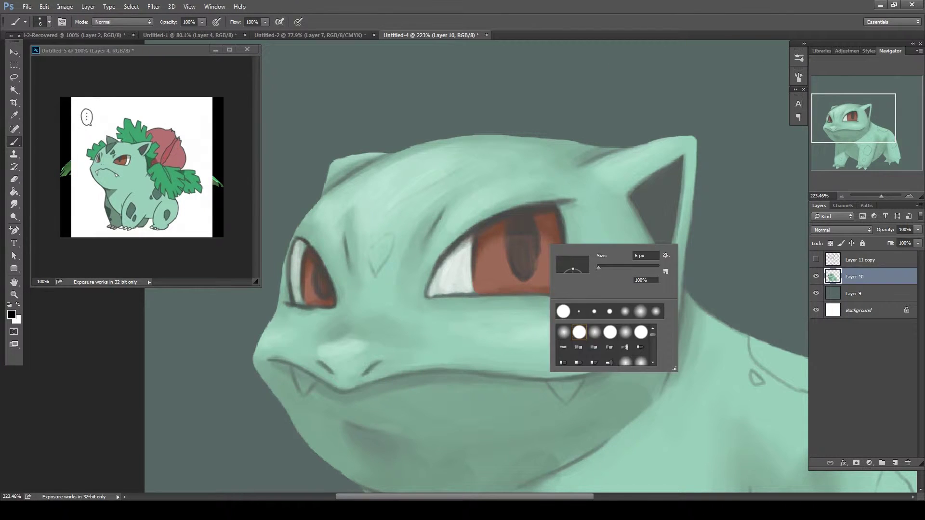
key("Escape")
left_click(217, 22)
mouse_move(473, 238)
left_mouse_down()
mouse_move(570, 206)
mouse_move(547, 208)
mouse_move(428, 289)
left_mouse_up()
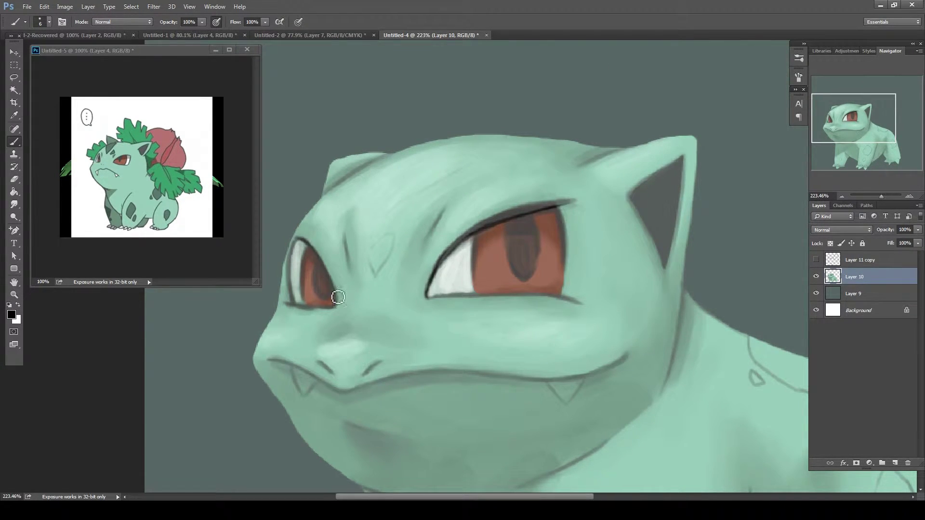
mouse_move(297, 251)
left_mouse_down()
mouse_move(295, 304)
mouse_move(333, 309)
left_mouse_up()
mouse_move(428, 299)
left_mouse_down()
mouse_move(546, 301)
mouse_move(559, 210)
left_mouse_up()
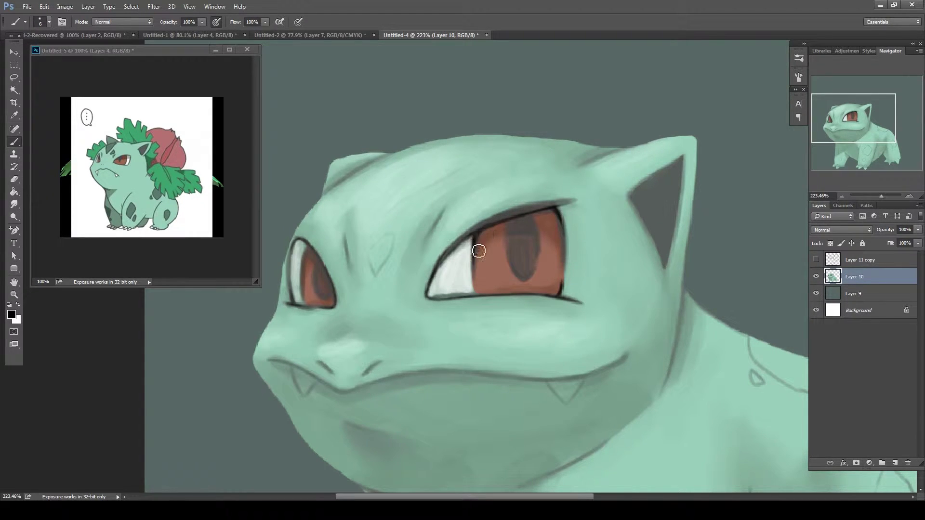
Darken the left iris ring with a size-15 brush, then stroke the brow and mouth line
left_click(799, 58)
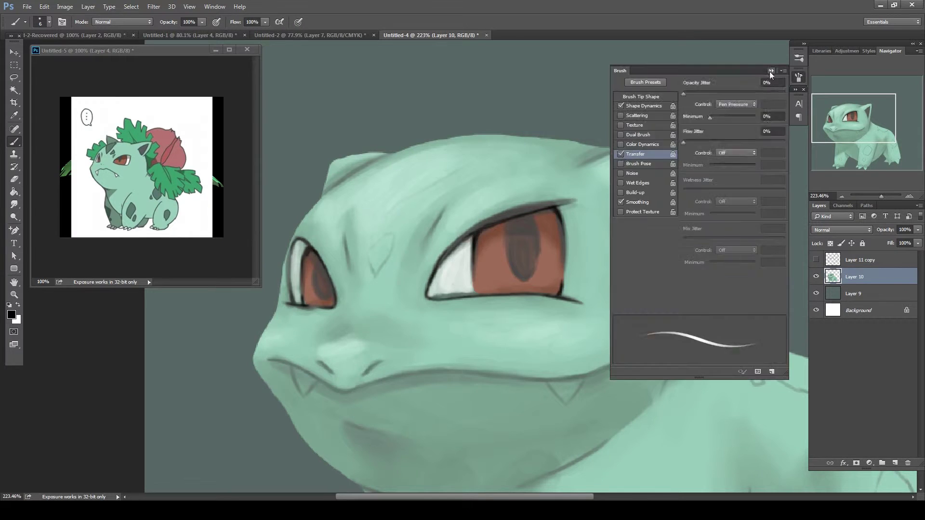
right_click(308, 266)
left_click(311, 256)
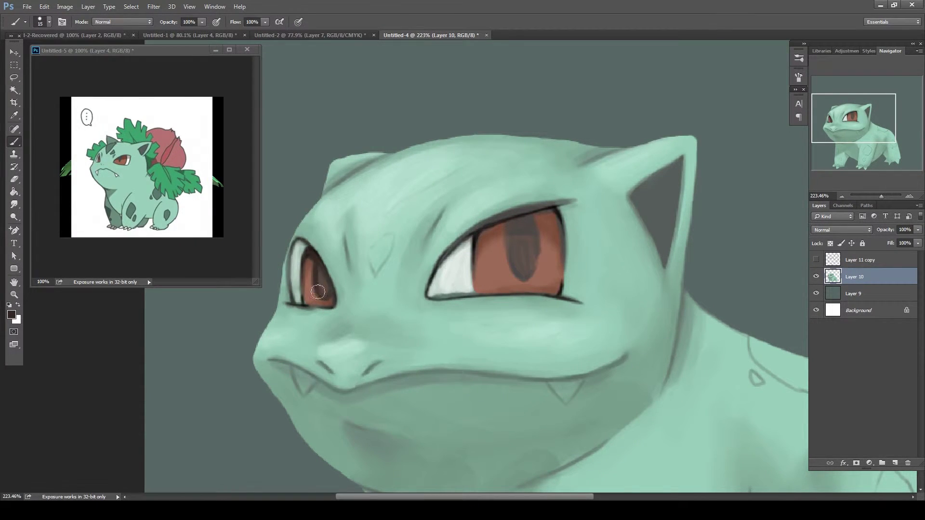
left_click_drag(318, 291, 330, 299)
key("bracketleft")
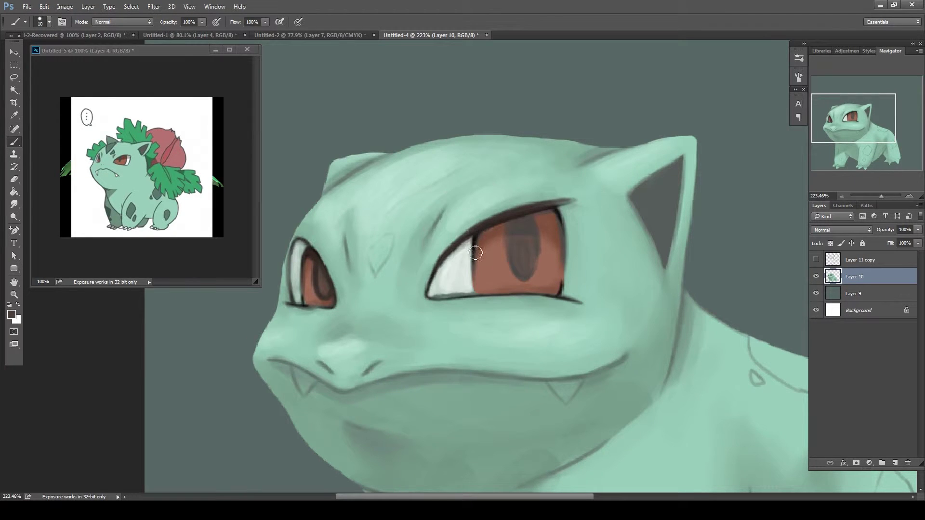
left_click(456, 292, "alt")
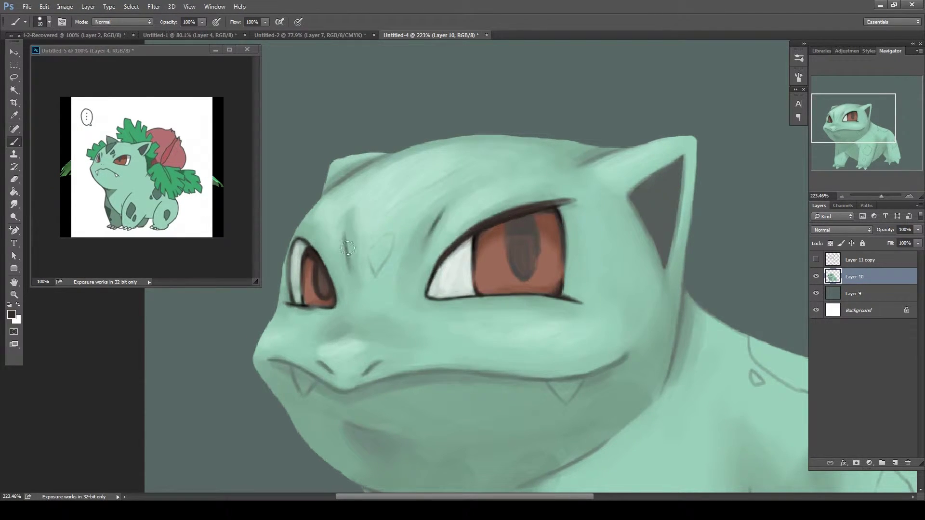
left_click_drag(348, 248, 349, 272)
left_click_drag(270, 359, 347, 391)
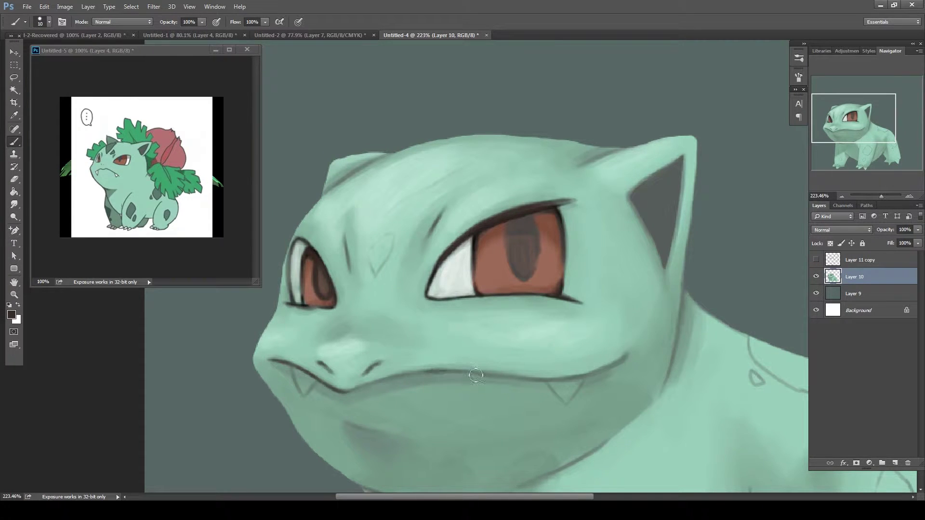
left_click_drag(476, 375, 554, 382)
Refine the head outline, add an ear-edge highlight, and lighten the belly between the legs
key("ctrl+0")
left_click_drag(343, 342, 357, 353)
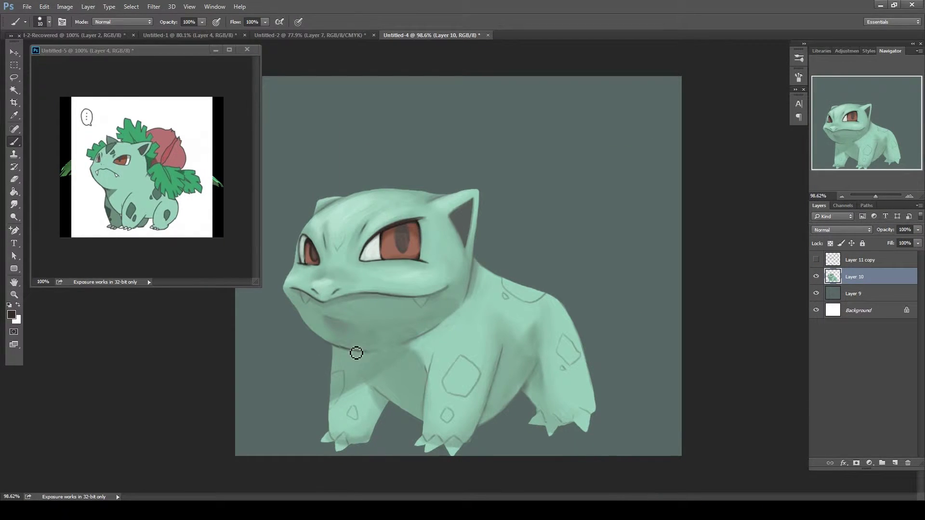
left_click_drag(424, 204, 451, 198)
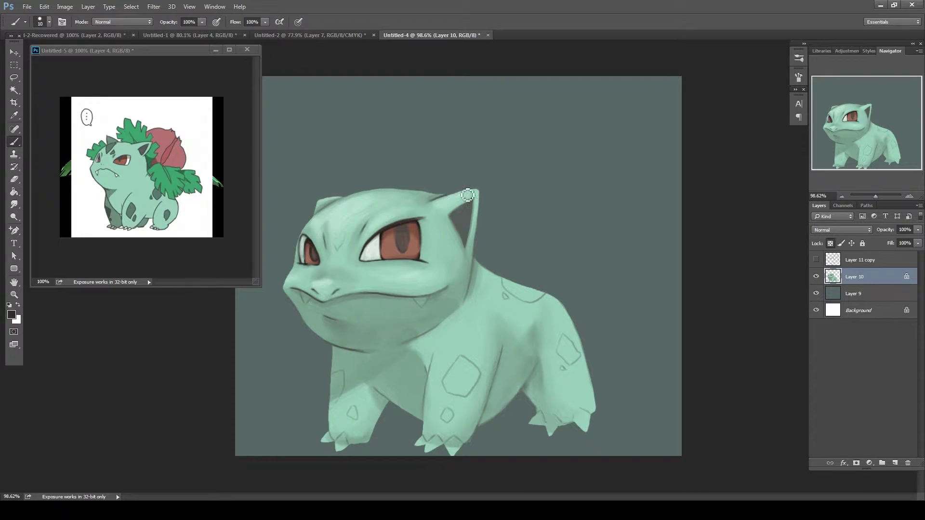
left_click_drag(318, 209, 342, 200)
mouse_move(470, 246)
left_mouse_down()
mouse_move(462, 220)
mouse_move(476, 205)
mouse_move(471, 220)
left_mouse_up()
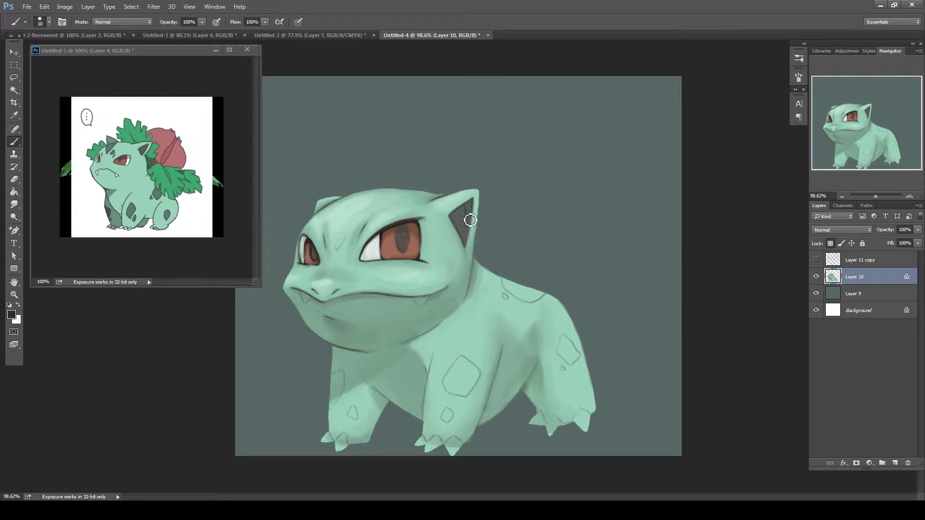
mouse_move(382, 397)
left_mouse_down()
mouse_move(429, 371)
mouse_move(427, 407)
left_mouse_up()
mouse_move(485, 426)
left_mouse_down()
mouse_move(495, 389)
mouse_move(520, 399)
left_mouse_up()
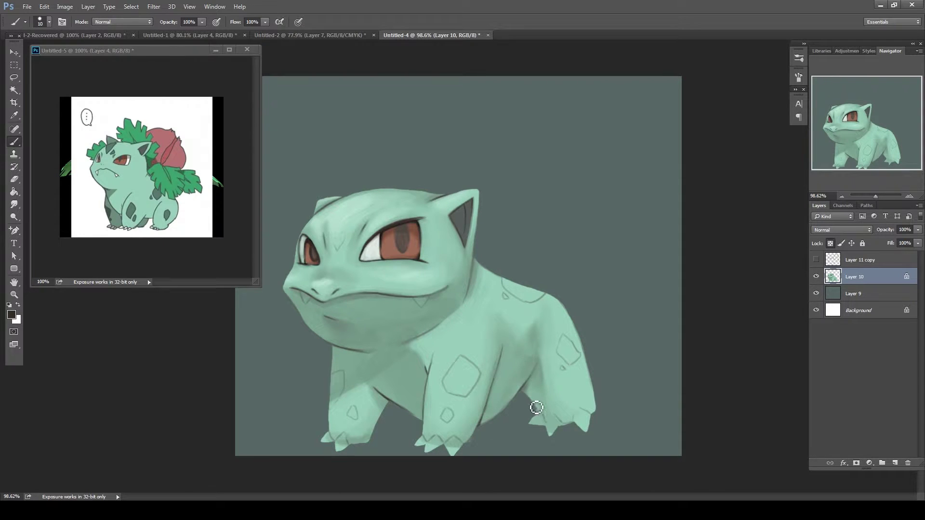
Paint a small white fang at the mouth, then scribble a black BRB note beside the head
left_click(479, 249, "alt")
left_click_drag(304, 295, 310, 305)
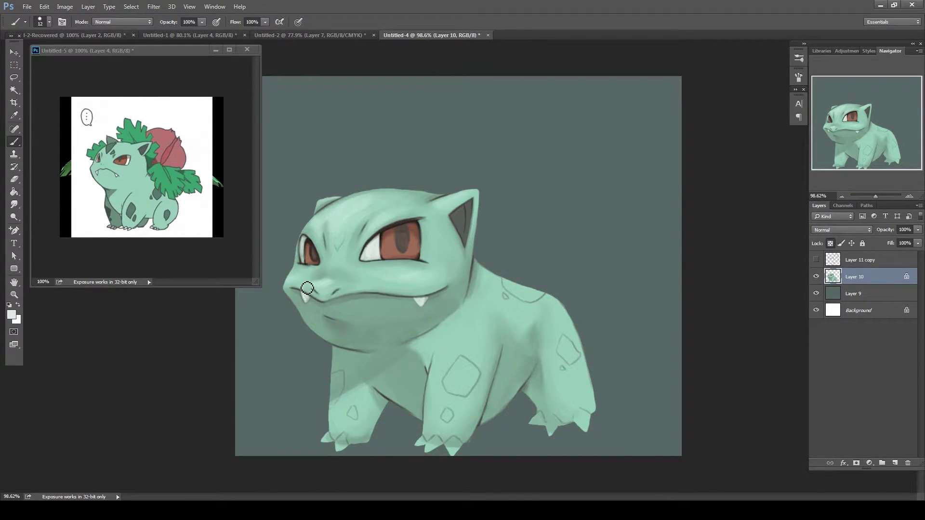
key("d")
left_click_drag(530, 193, 543, 226)
left_click_drag(554, 214, 577, 201)
left_click_drag(571, 202, 587, 184)
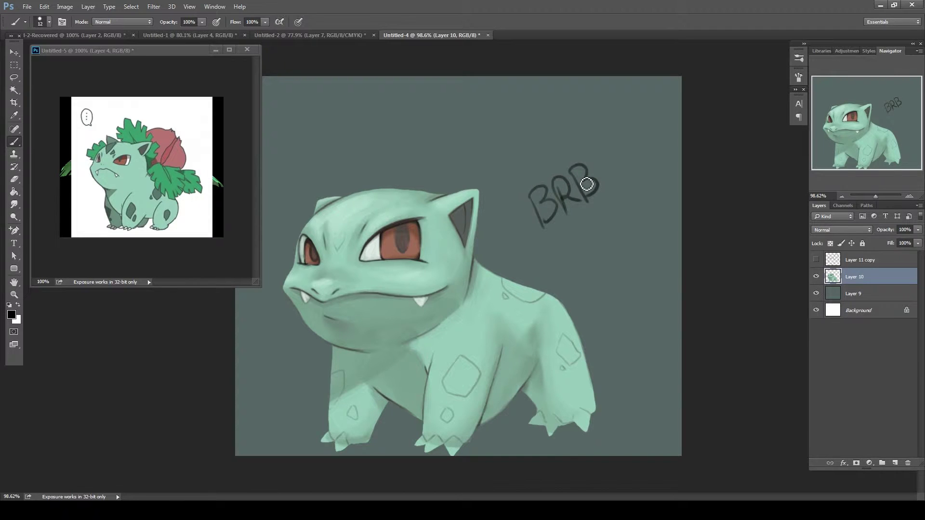
Undo the BRB note, lock transparent pixels, and line the front leg's edge
key("ctrl+z")
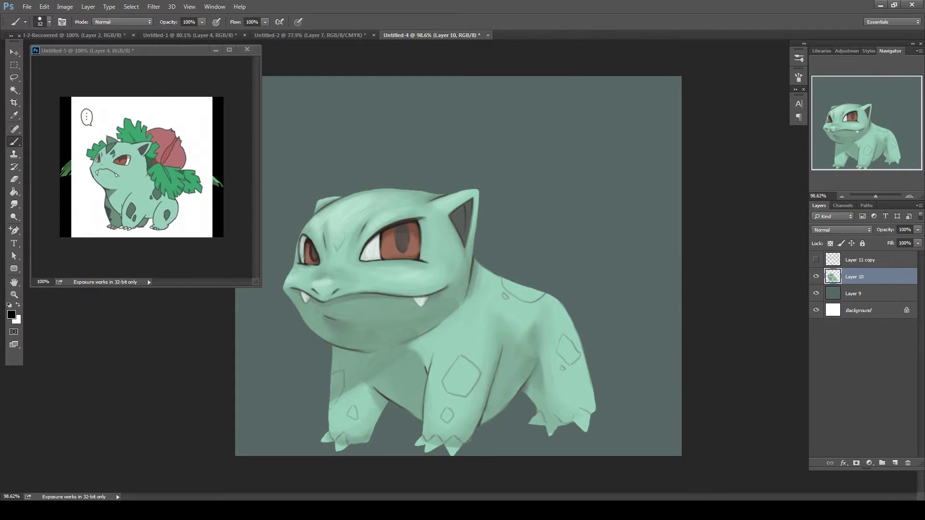
key("slash")
left_click_drag(369, 440, 388, 401)
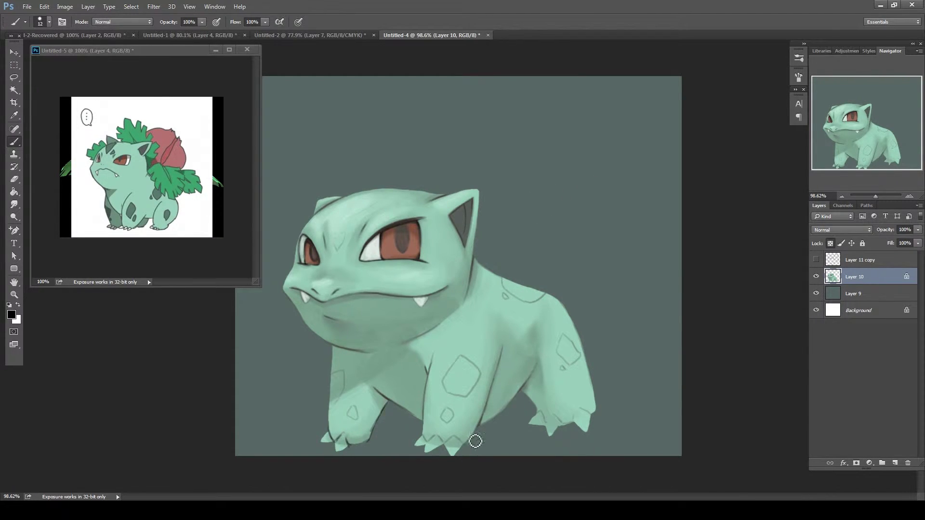
Lasso-select the forehead, back, side and leg spots
key("l")
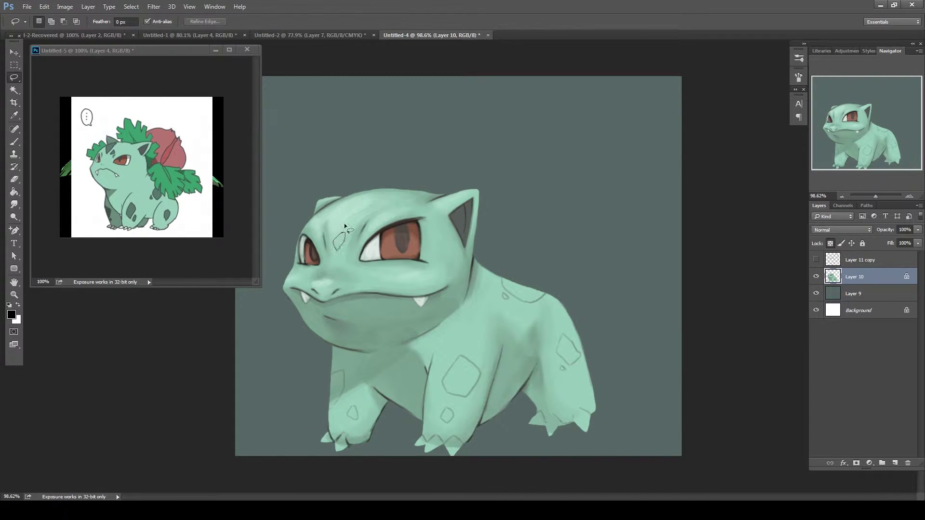
left_click_drag(345, 226, 340, 225)
left_click_drag(457, 361, 455, 358)
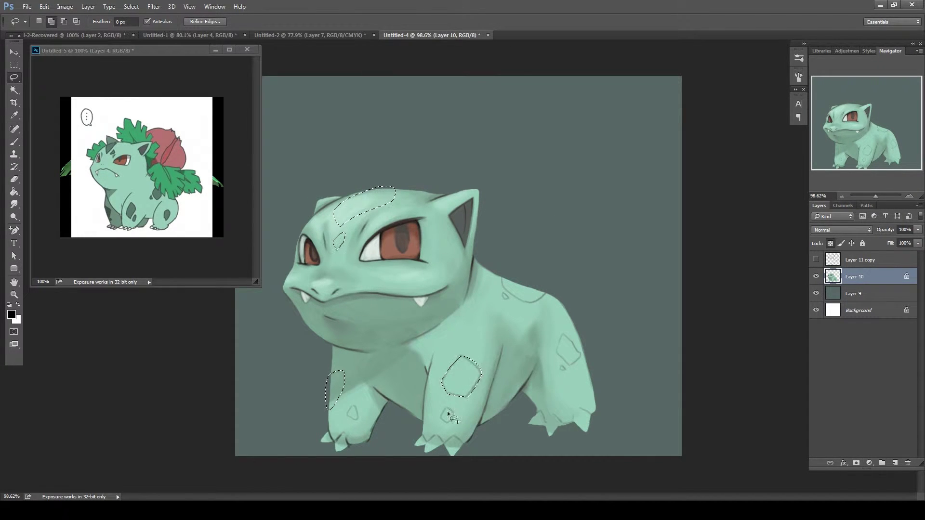
left_click_drag(446, 409, 447, 411)
left_click_drag(352, 407, 351, 417)
left_click_drag(504, 277, 547, 289)
mouse_move(561, 333)
left_mouse_down()
mouse_move(557, 353)
mouse_move(578, 359)
left_mouse_up()
left_click_drag(560, 367, 561, 366)
Darken the selected spots by lowering Lightness in Hue/Saturation
left_click(14, 191)
left_click(65, 6)
left_click(195, 81)
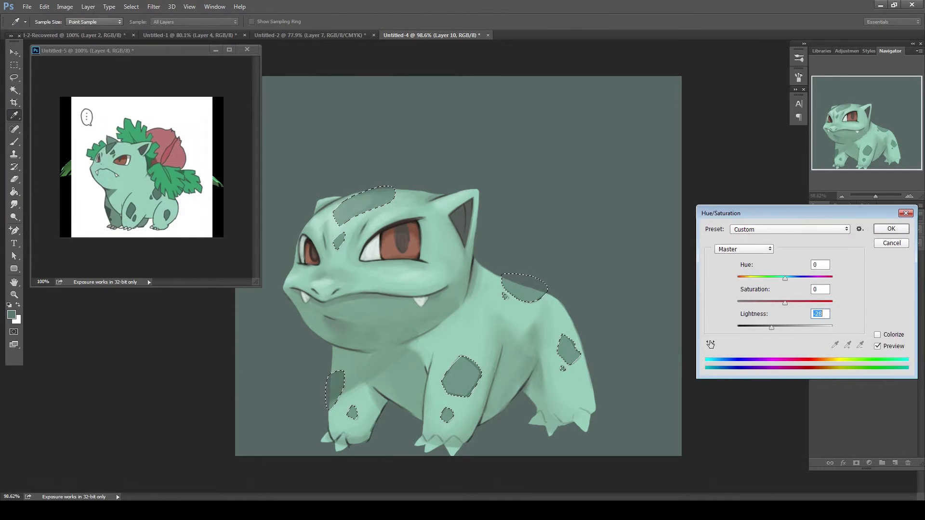
left_click(892, 229)
Brush-enlarge the shoulder spot in the spot colour and sample skin tones near the front leg
key("b")
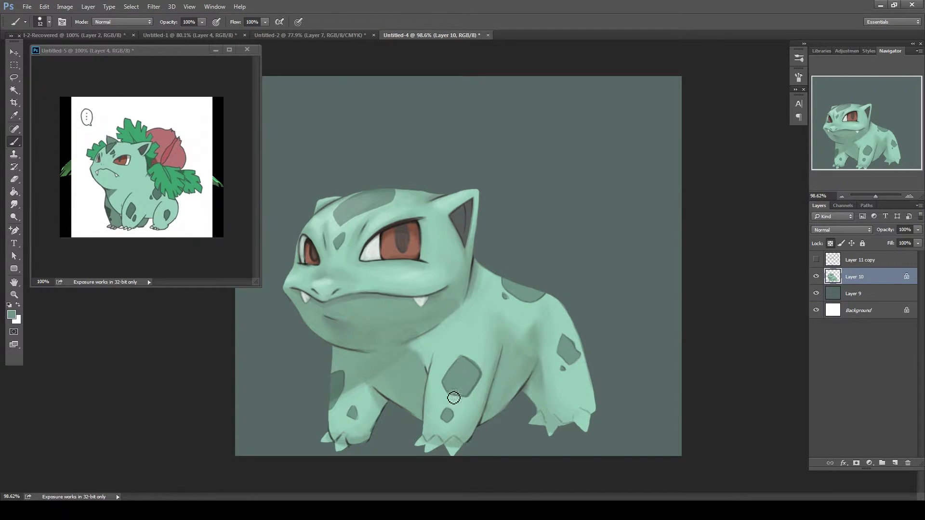
left_click(402, 198, "alt")
left_click_drag(506, 283, 502, 280)
left_click(481, 370, "alt")
left_click(419, 419, "alt")
Lasso-select the toes on the front and back feet
key("l")
left_click_drag(329, 433, 351, 451)
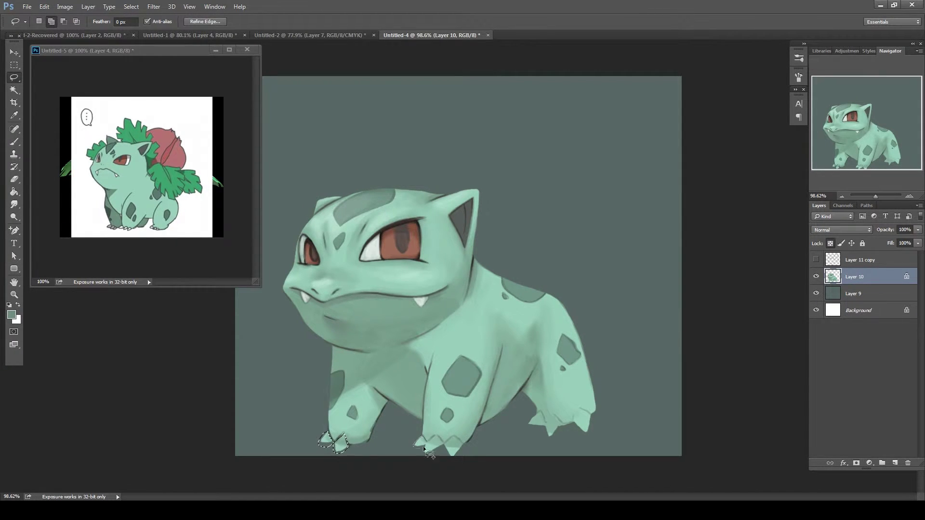
left_click_drag(465, 443, 464, 432)
mouse_move(530, 423)
left_mouse_down()
mouse_move(594, 419)
mouse_move(589, 431)
left_mouse_up()
Paint all the selected toes white
key("b")
key("x")
mouse_move(446, 446)
left_mouse_down()
mouse_move(463, 451)
mouse_move(342, 446)
left_mouse_up()
left_click_drag(535, 421, 585, 424)
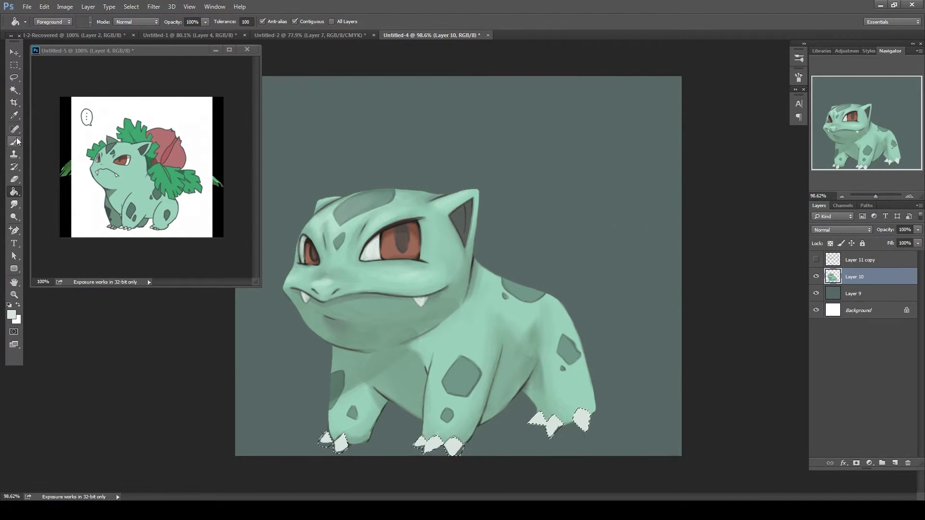
Lock transparency and shade the front-left, middle and back claws grey
key("F5")
left_click(11, 316)
left_click(426, 321)
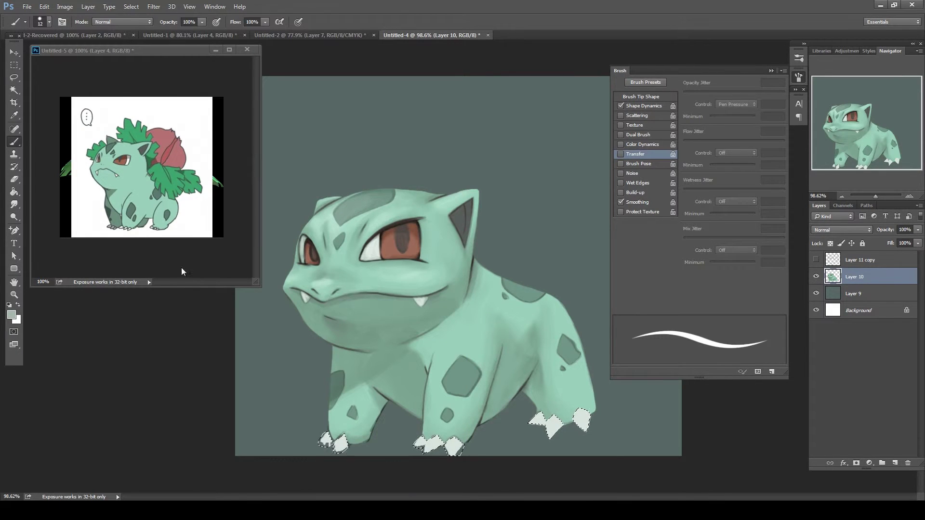
key("e")
key("slash")
key("b")
left_click_drag(322, 436, 344, 446)
left_click_drag(417, 443, 460, 448)
left_click_drag(533, 419, 593, 423)
Using pressure-controlled opacity, brighten the middle claws and smooth the front-left foot's edge
left_click(620, 153)
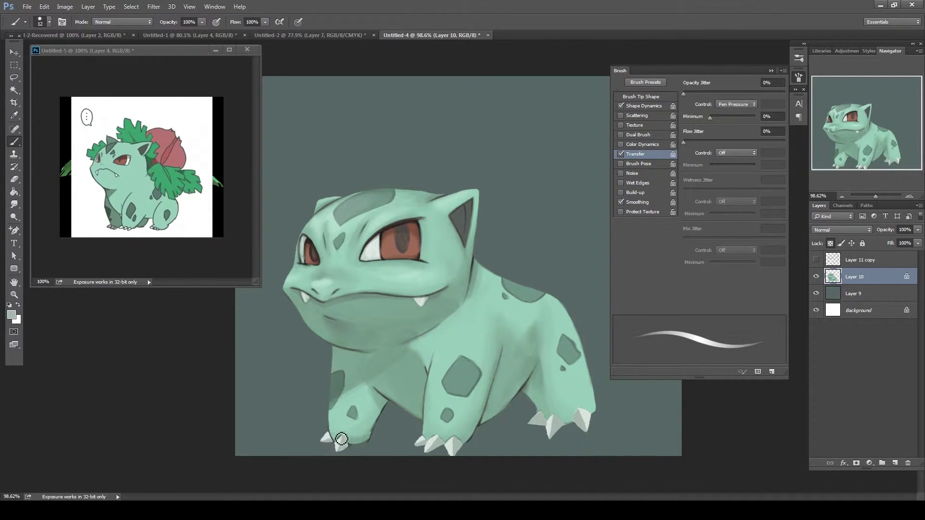
left_click_drag(428, 443, 456, 454)
key("r")
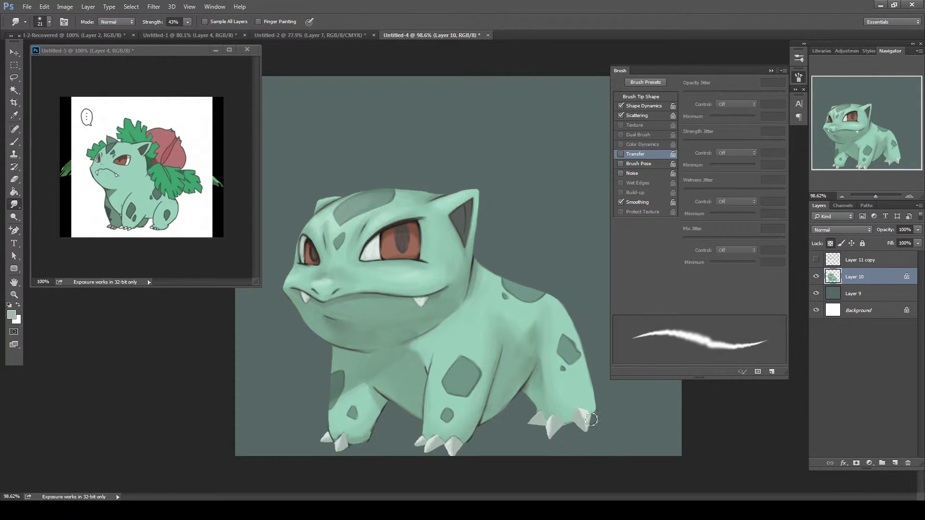
key("b")
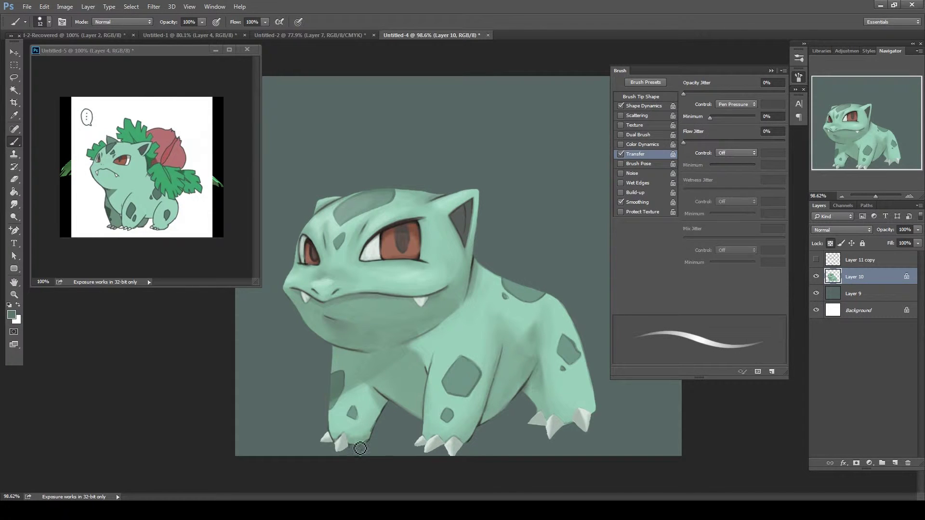
mouse_move(360, 448)
left_mouse_down()
mouse_move(375, 432)
mouse_move(368, 440)
left_mouse_up()
left_click_drag(435, 440, 467, 443)
With a size-26 brush, darken the leg's edge above the back claws
right_click(584, 374)
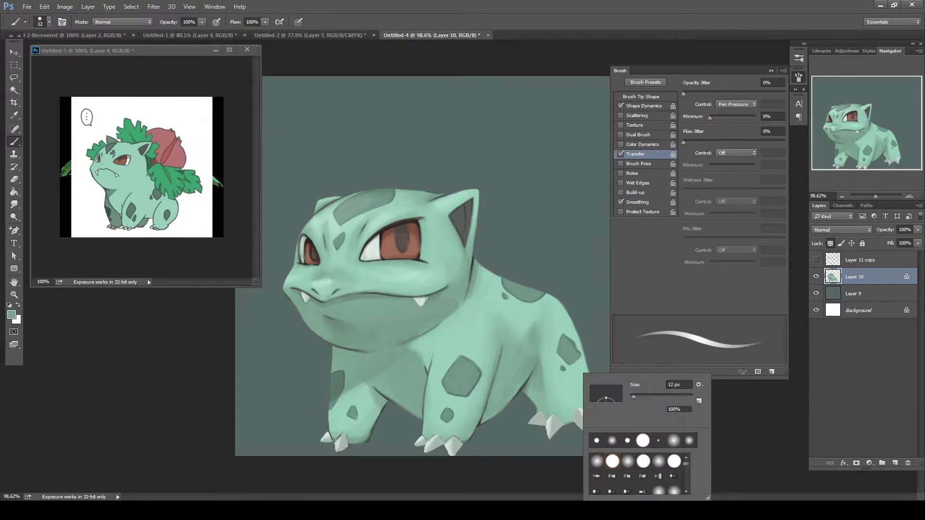
left_click(566, 414, "alt")
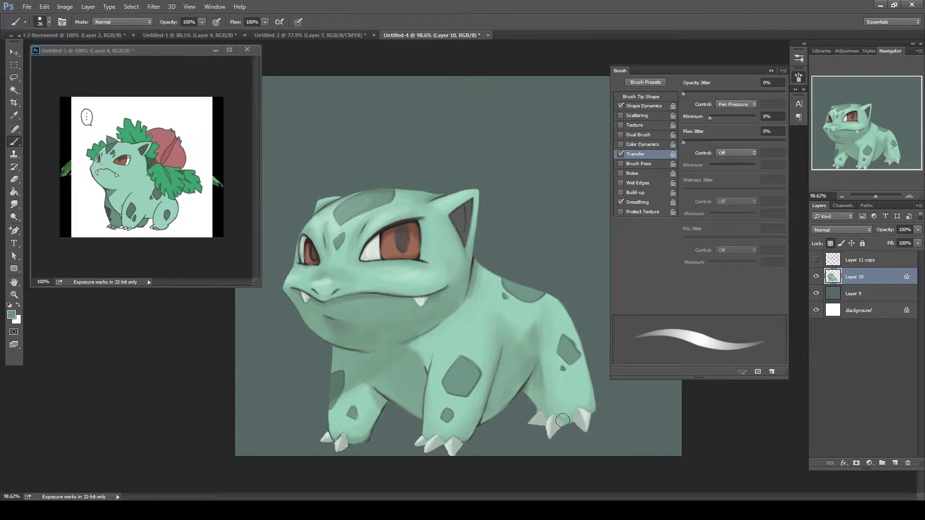
left_click_drag(592, 410, 587, 367)
Select the front leg edge and chin and change their lightness with Hue/Saturation
key("l")
left_click_drag(319, 391, 322, 438)
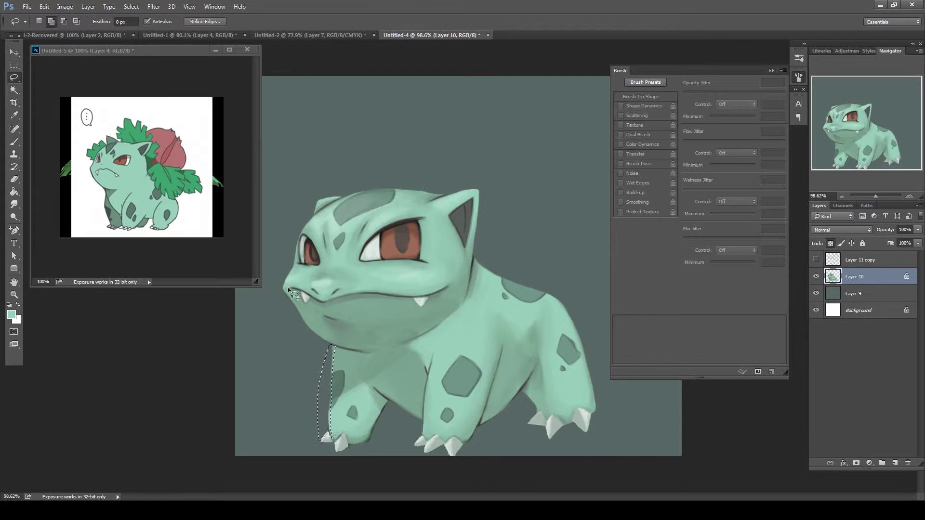
left_click_drag(342, 347, 366, 352)
left_click_drag(436, 438, 445, 441)
left_click(65, 7)
left_click(192, 86)
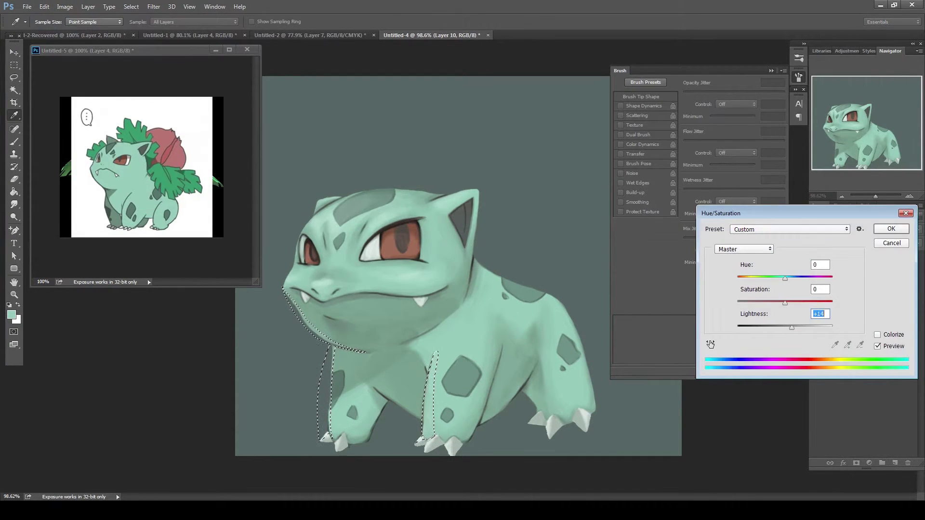
key("Return")
key("ctrl+d")
left_click(14, 141)
Shrink the brush to size 15 and duplicate the base colour layer
key("bracketleft")
key("bracketleft")
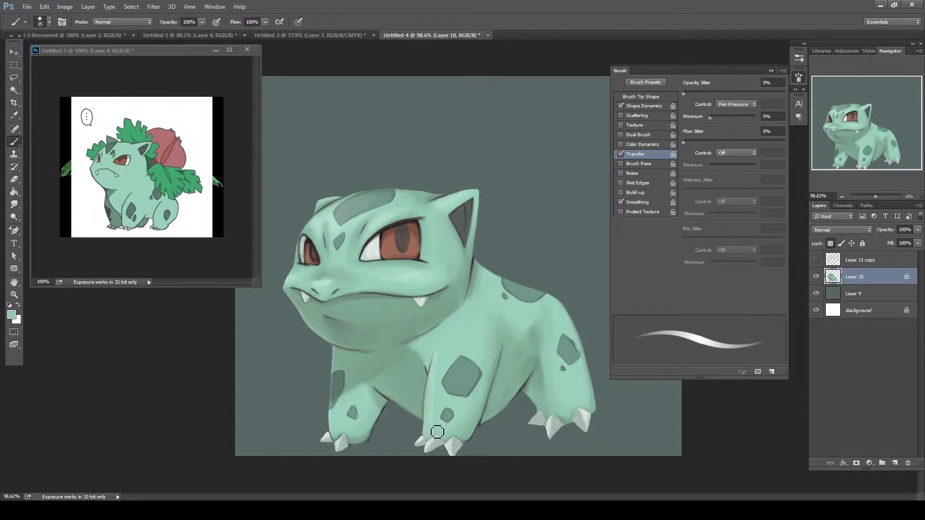
key("period")
key("comma")
key("o")
right_click(493, 333)
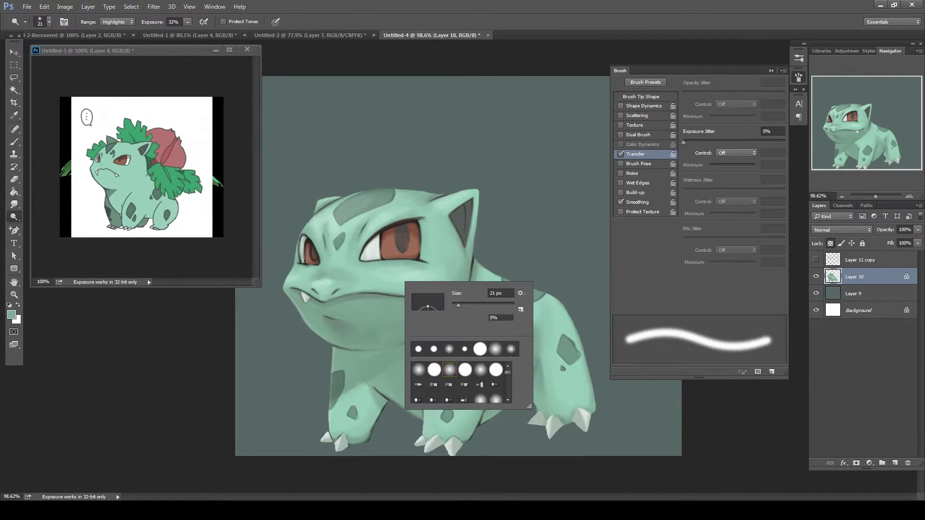
key("Escape")
key("ctrl+j")
Dodge highlights onto the front leg, lower body, upper back, hind leg, chest and head
left_click_drag(342, 366, 344, 424)
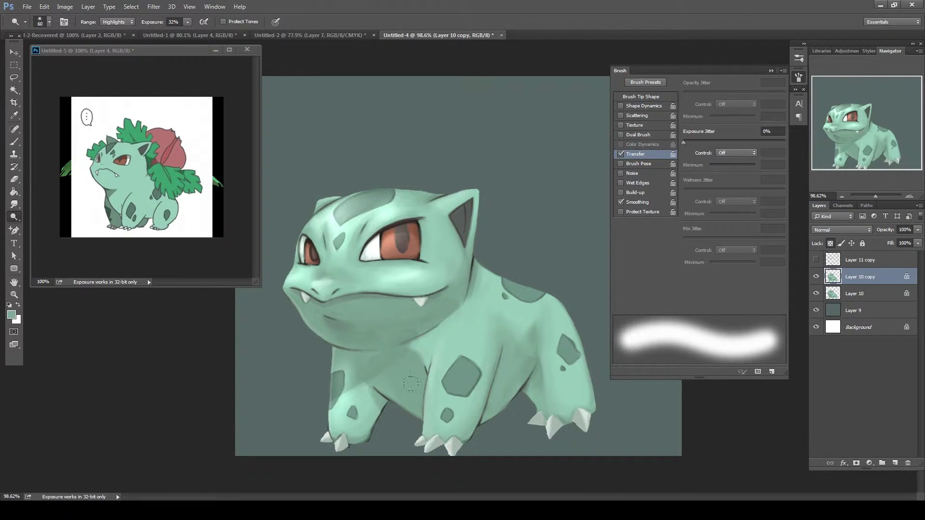
left_click_drag(448, 327, 438, 428)
left_click_drag(448, 347, 456, 441)
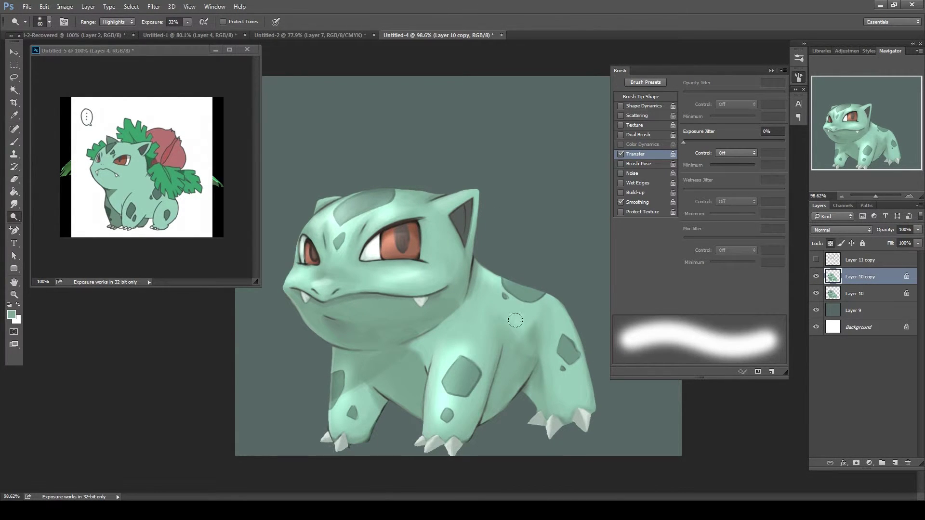
left_click_drag(480, 270, 554, 328)
left_click_drag(568, 299, 573, 395)
key("ctrl+alt+z")
key("ctrl+alt+z")
key("ctrl+shift+z")
key("ctrl+shift+z")
left_click_drag(489, 318, 451, 351)
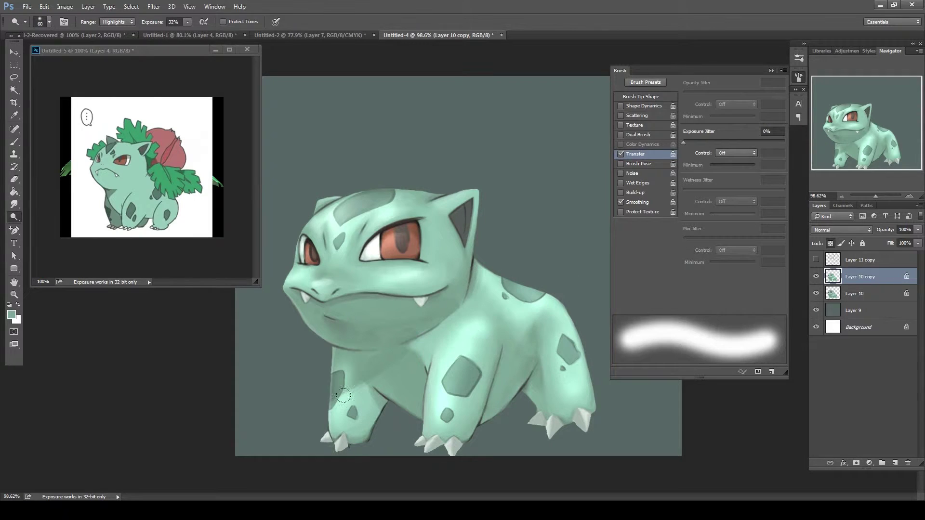
left_click_drag(337, 404, 357, 428)
left_click_drag(472, 197, 321, 195)
left_click_drag(337, 199, 417, 203)
Burn Midtones at 32% with a larger brush to darken the chin, lower belly and hind leg
right_click(14, 216)
left_click(53, 226)
left_click_drag(277, 289, 400, 337)
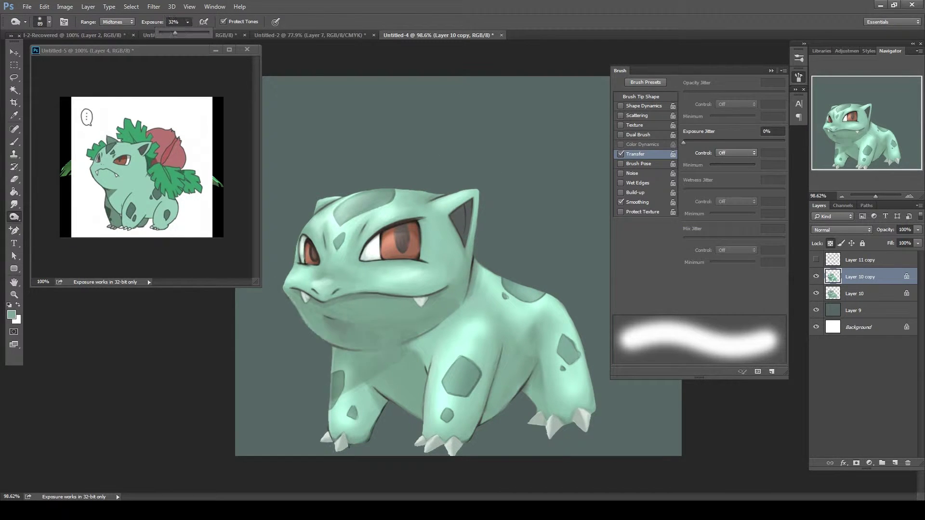
key("3")
key("2")
left_click_drag(366, 376, 424, 414)
mouse_move(482, 371)
left_mouse_down()
mouse_move(530, 420)
mouse_move(526, 379)
mouse_move(578, 424)
left_mouse_up()
left_click_drag(373, 388, 472, 448)
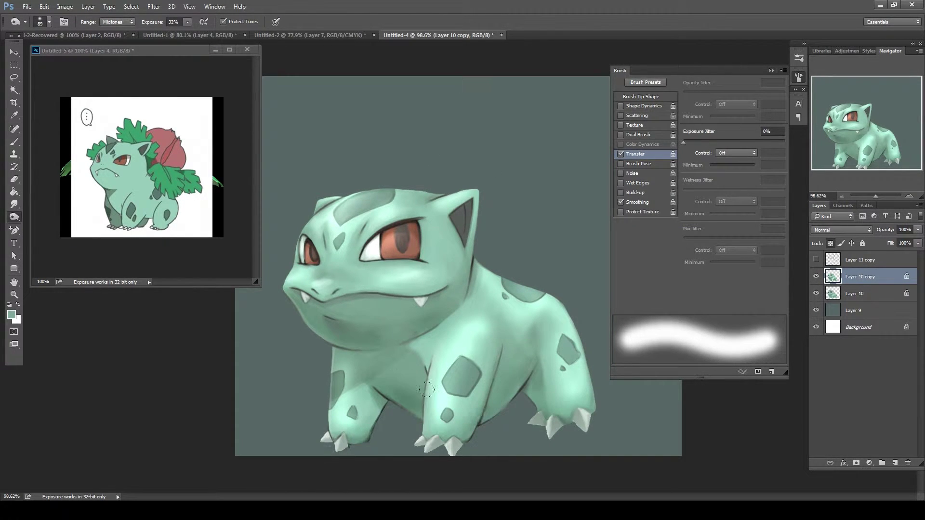
Darken the belly, shoulder, face and forehead, then sample a colour from the eye
left_click_drag(443, 212, 481, 289)
left_click_drag(371, 227, 303, 241)
left_click_drag(356, 193, 433, 200)
left_click_drag(289, 299, 377, 251)
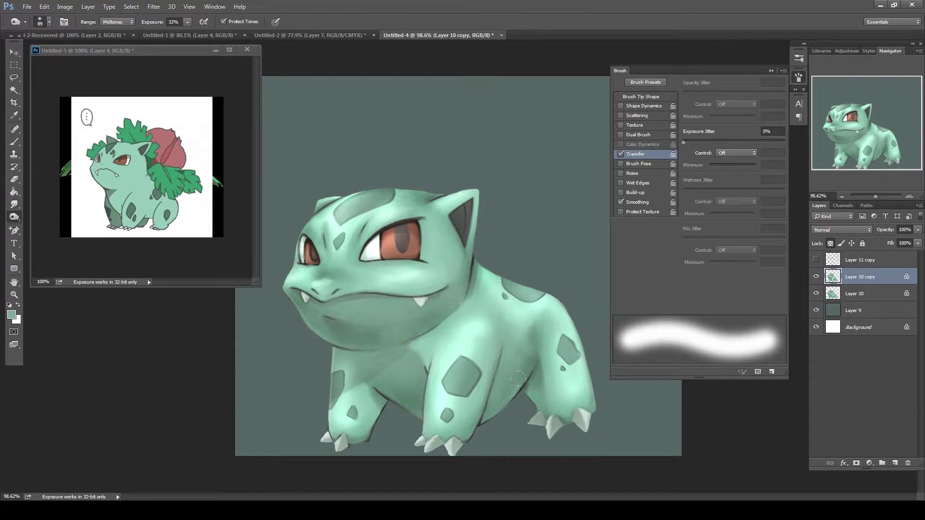
left_click(14, 115)
left_click(11, 314)
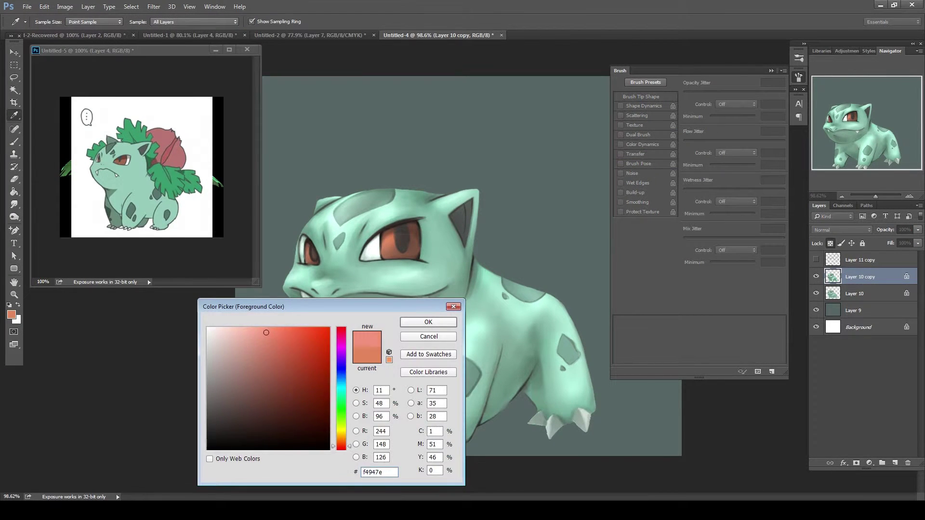
Pick a warm tan-yellow paint colour and keep the brush on Normal blending
left_click_drag(341, 444, 341, 431)
left_click(428, 322)
key("b")
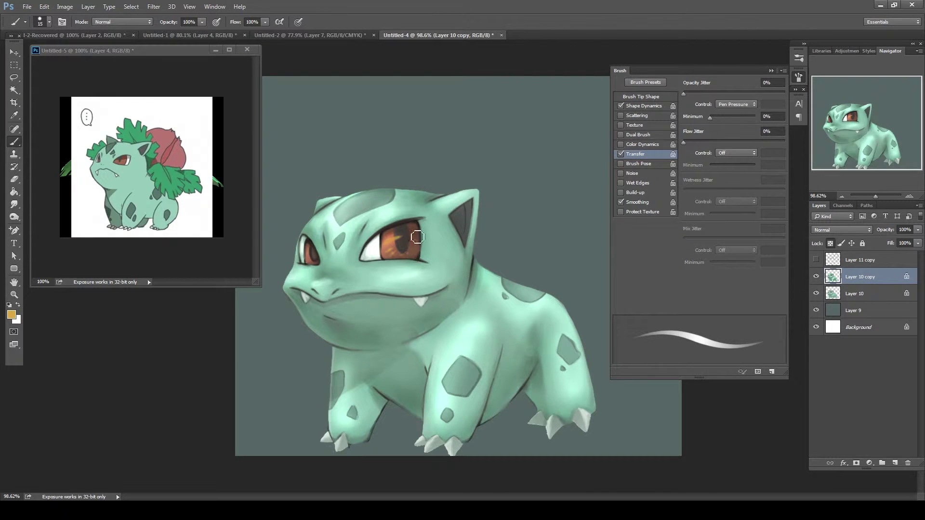
key("x")
left_click(392, 240)
left_click(123, 22)
Paint white glints into the left and right eyes
key("Escape")
right_click(404, 247)
key("Escape")
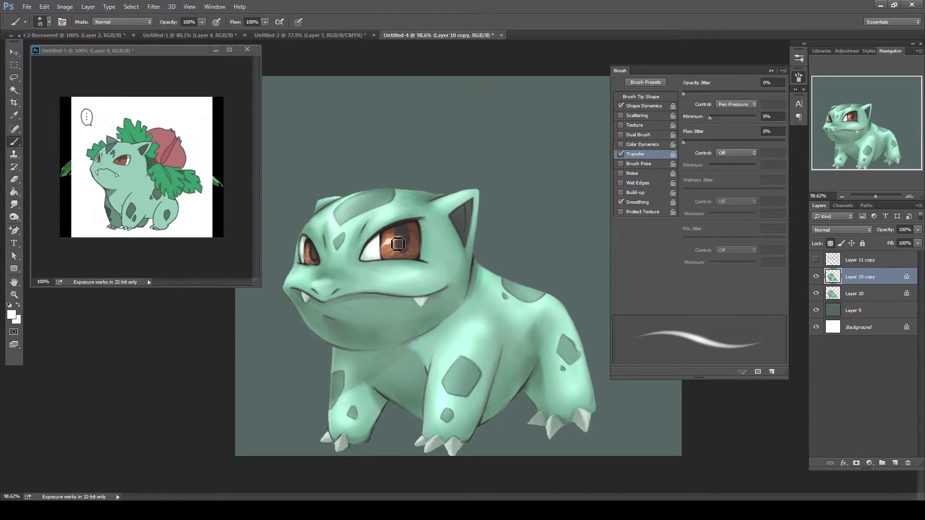
key("ctrl+z")
left_click(312, 255)
left_click(407, 237)
Paint an Overlay-blended glow into the right eye
left_click(122, 22)
left_click(116, 135)
right_click(422, 253)
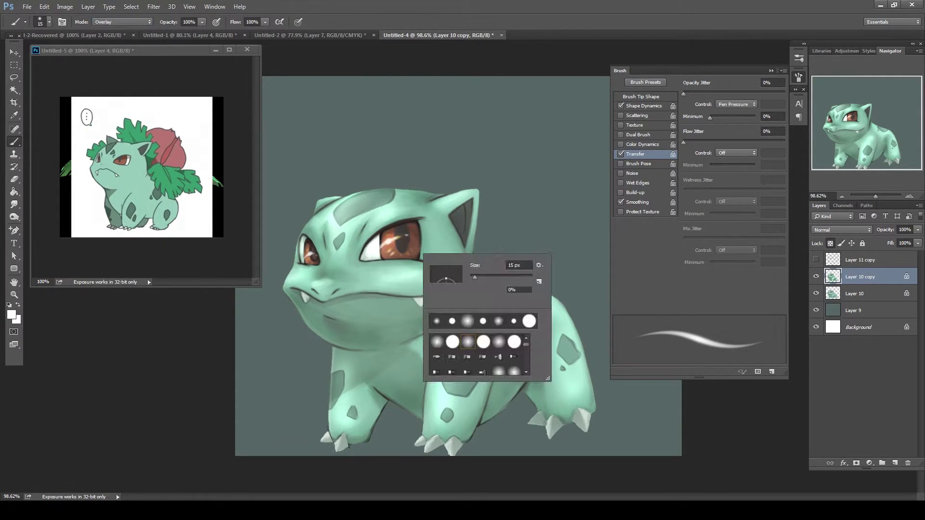
key("Escape")
left_click_drag(385, 243, 407, 240)
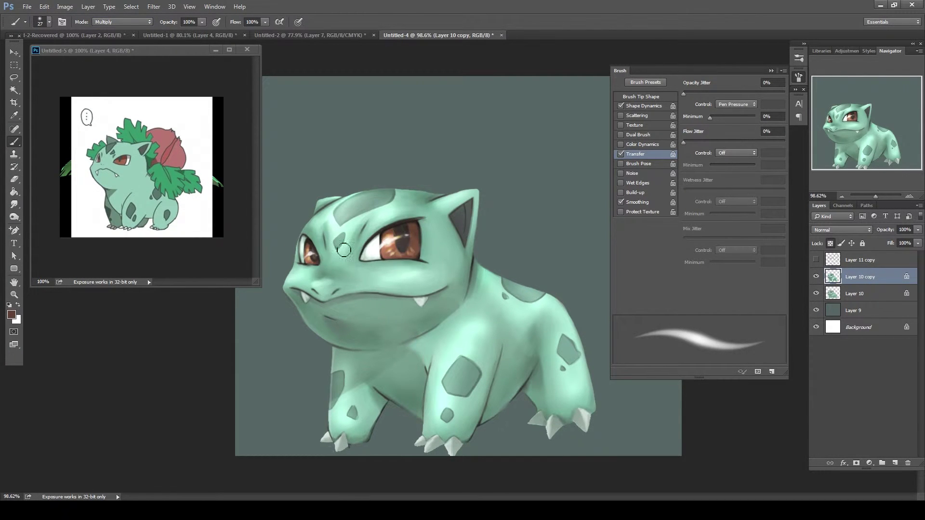
Lasso the inner ear and darken it with Hue/Saturation
key("l")
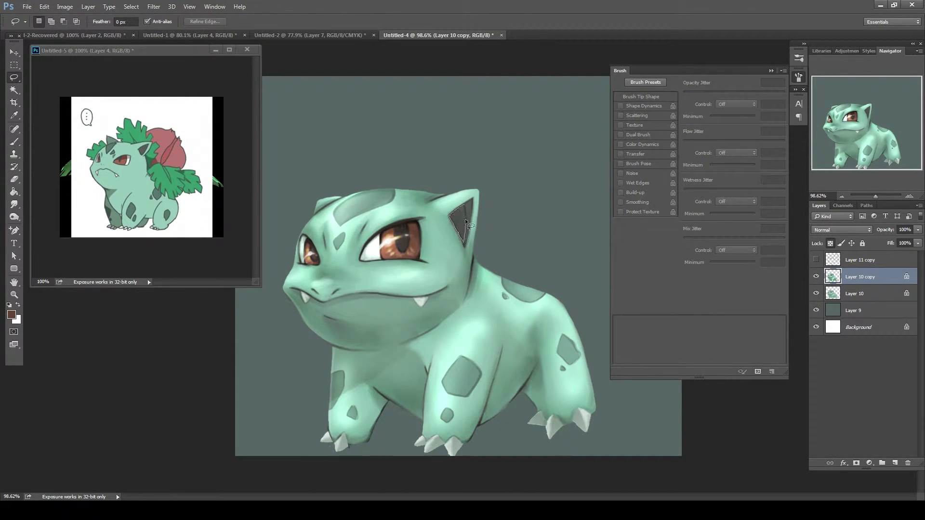
key("ctrl+u")
key("Return")
key("ctrl+d")
left_click(19, 141)
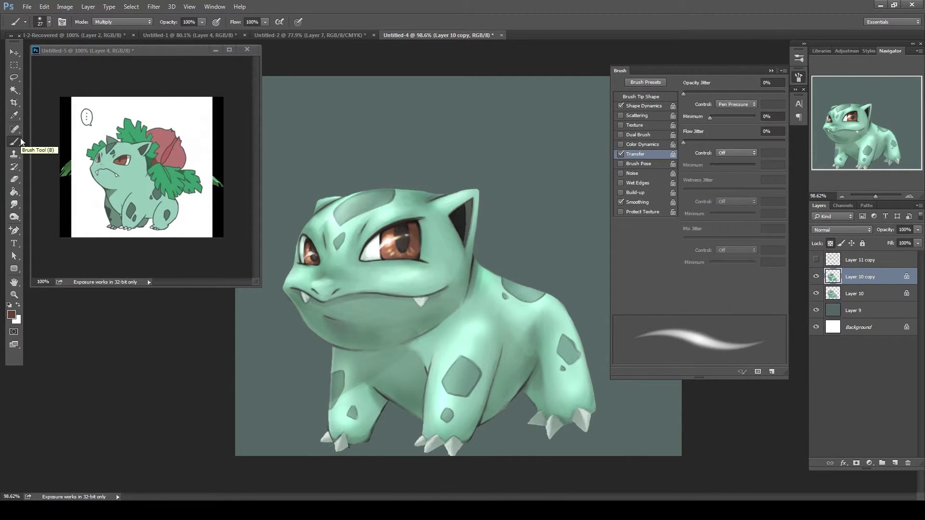
Swap the paint colour to white and select Layer 11 beneath the body
key("x")
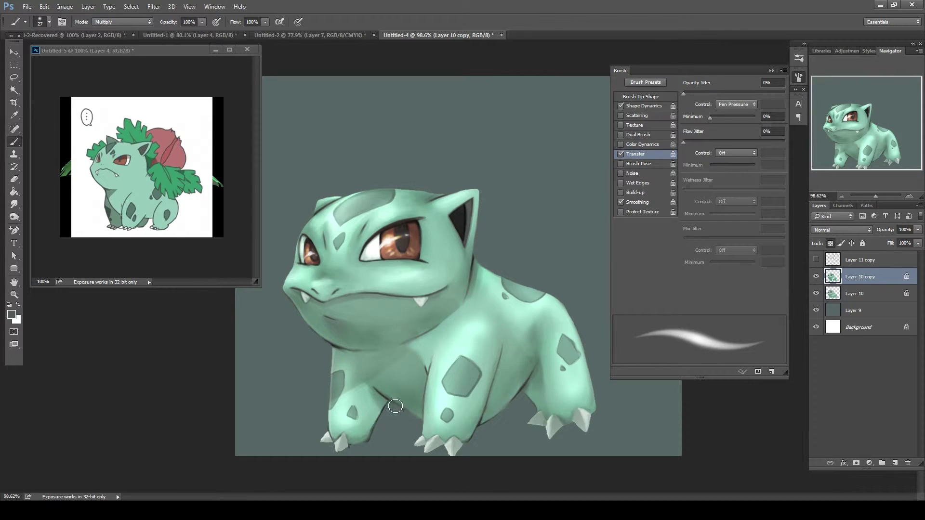
left_click(770, 71)
left_click(815, 260)
Lasso the bulb shape on the back, fill it red, and lock Layer 11's transparency
key("l")
mouse_move(600, 79)
left_mouse_down()
mouse_move(588, 223)
mouse_move(599, 80)
mouse_move(561, 308)
left_mouse_up()
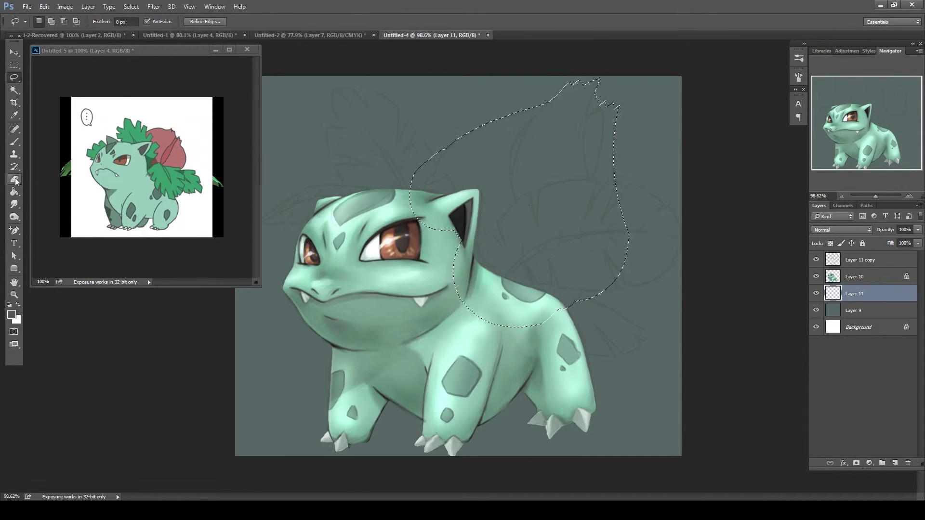
left_click(623, 258)
key("ctrl+d")
left_click(830, 243)
With a size-35 brush, darken the bulb's lower-left and paint dark fold lines
key("b")
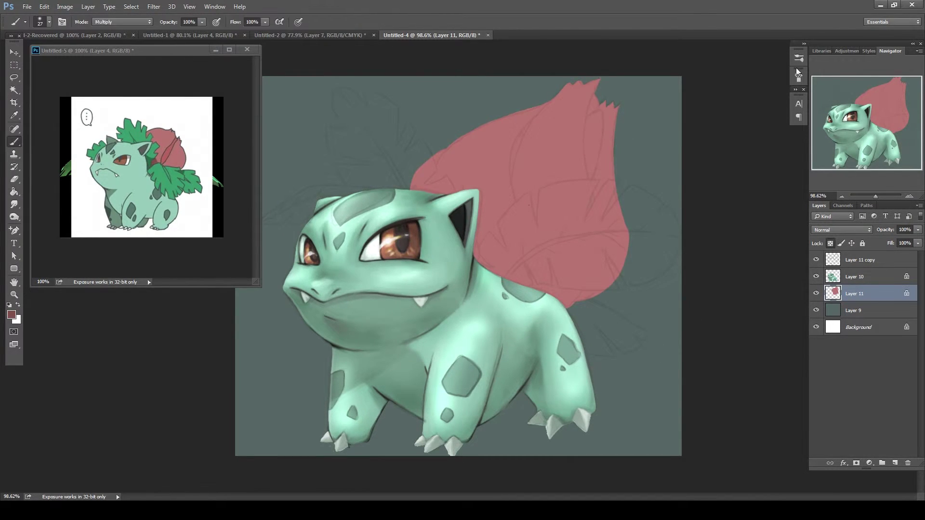
left_click(796, 70)
right_click(563, 123)
left_click(798, 58)
left_click_drag(612, 202, 445, 193)
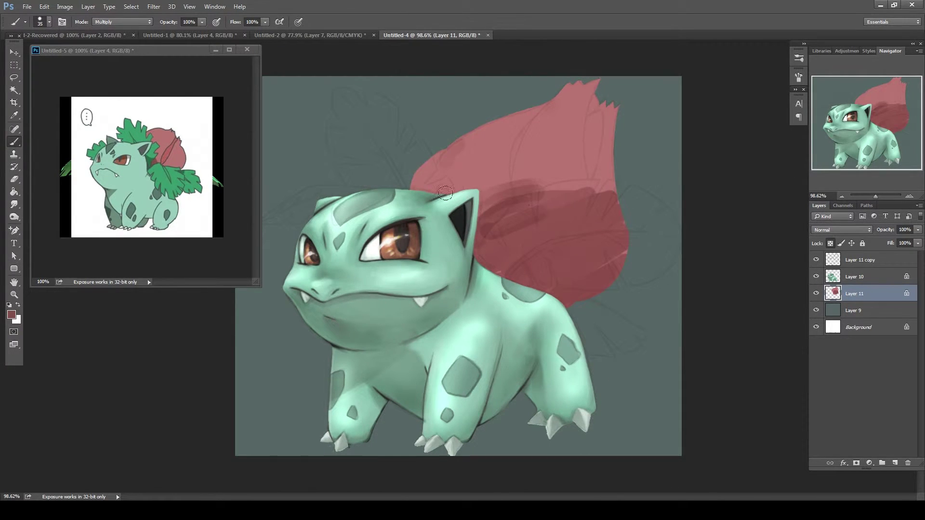
key("bracketleft")
key("bracketleft")
key("bracketleft")
left_click_drag(518, 149, 516, 203)
left_click_drag(593, 101, 607, 208)
Return to Normal blending and smooth the bulb's left, middle and upper parts in red
left_click(123, 22)
left_click(104, 20)
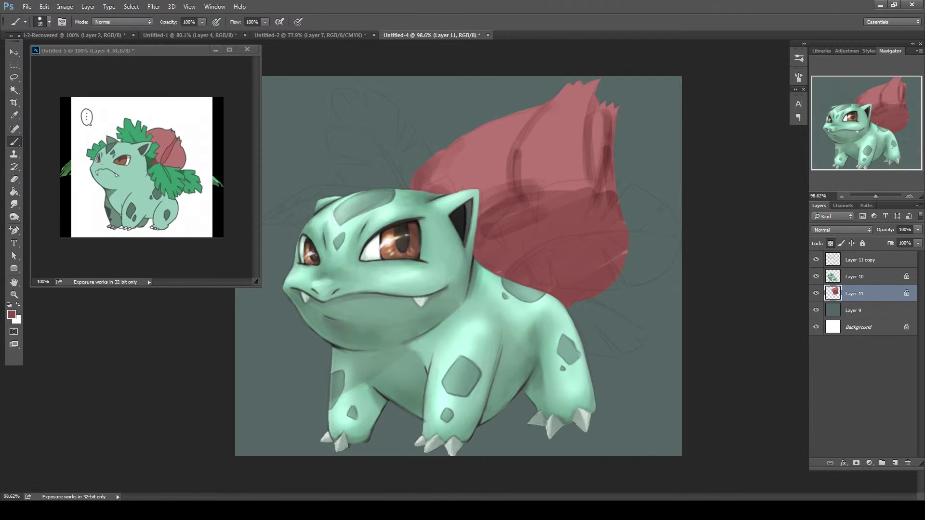
mouse_move(444, 144)
left_mouse_down()
mouse_move(529, 179)
mouse_move(590, 188)
left_mouse_up()
mouse_move(530, 185)
left_mouse_down()
mouse_move(602, 144)
mouse_move(591, 163)
left_mouse_up()
right_click(559, 131)
key("Return")
Sample reds from the bulb to smooth its upper-right and left edge
left_click(591, 136, "alt")
left_click(574, 203, "alt")
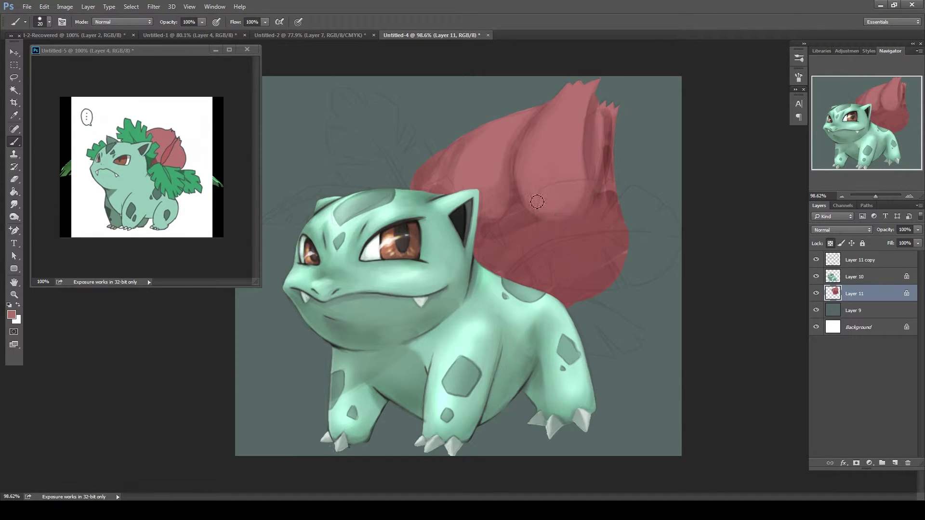
left_click(446, 180, "alt")
left_click_drag(426, 192, 463, 144)
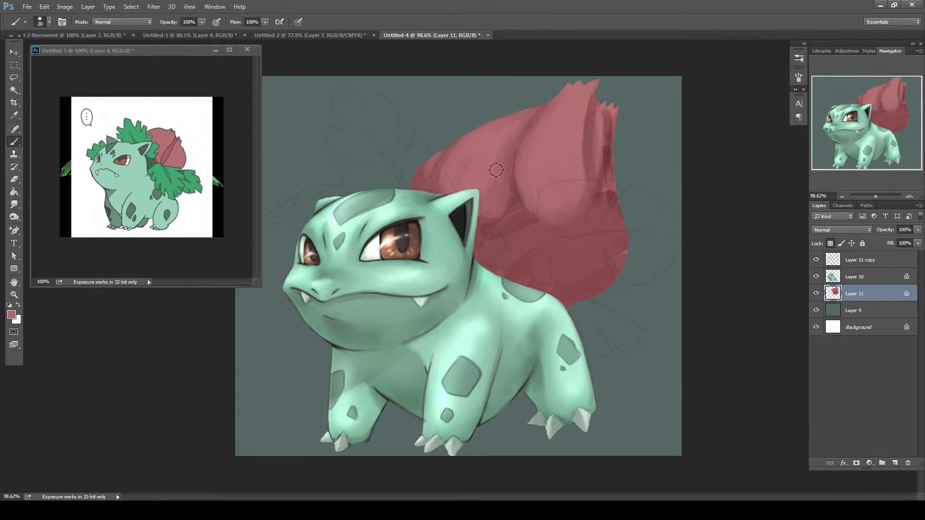
left_click(563, 176, "alt")
left_click(616, 219, "alt")
Paint a dark crease down the bulb's right side with a size-9 brush, then restore size 20
key("bracketleft")
key("bracketleft")
key("bracketleft")
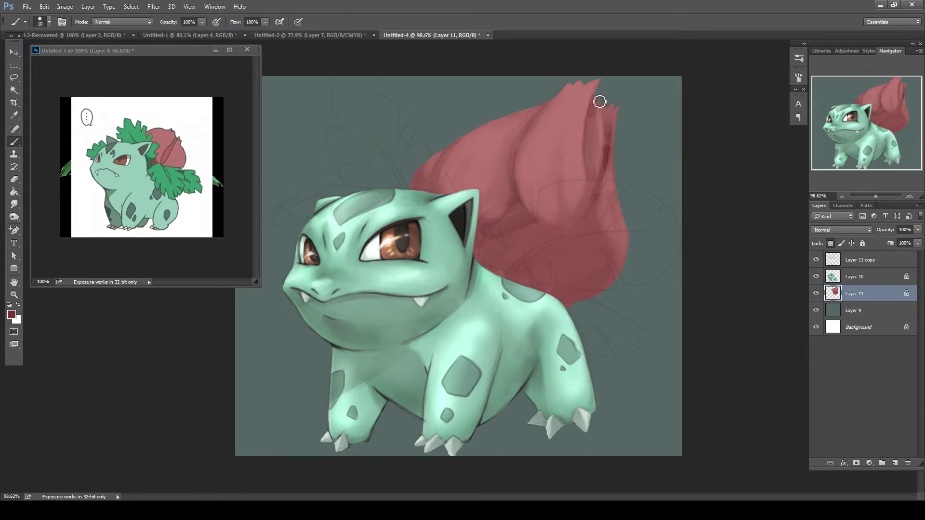
left_click_drag(599, 97, 597, 207)
right_click(599, 200)
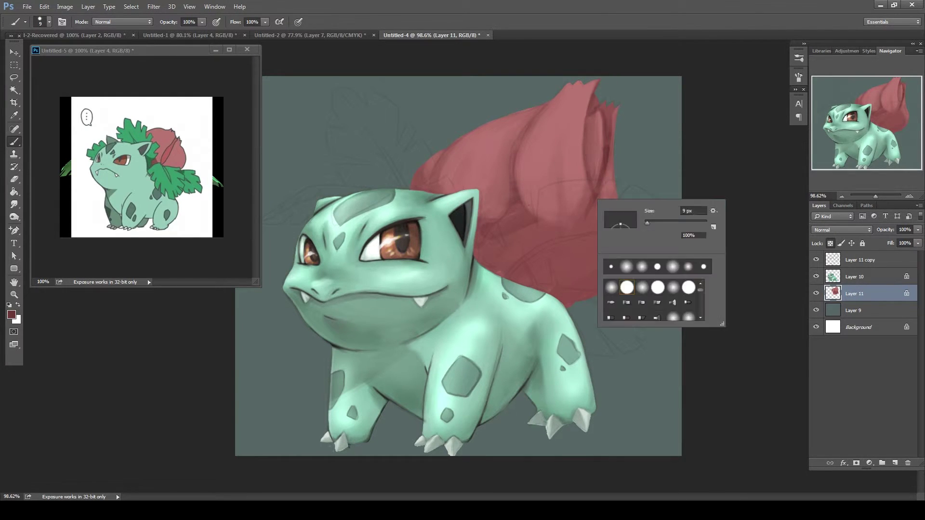
double_click(620, 273)
Hide Layer 11 copy, then add a lighter pink stroke and another dark crease on the bulb
left_click(816, 260)
left_click(492, 183, "alt")
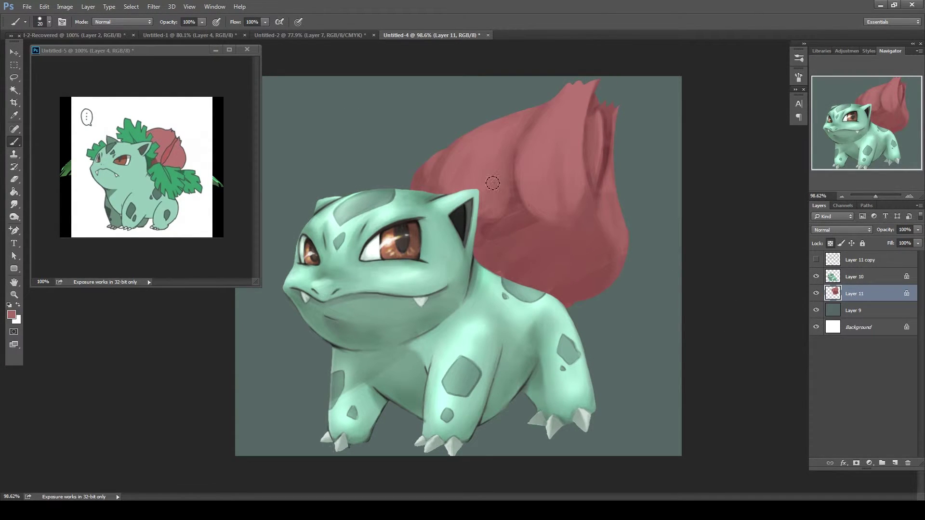
left_click(497, 234, "alt")
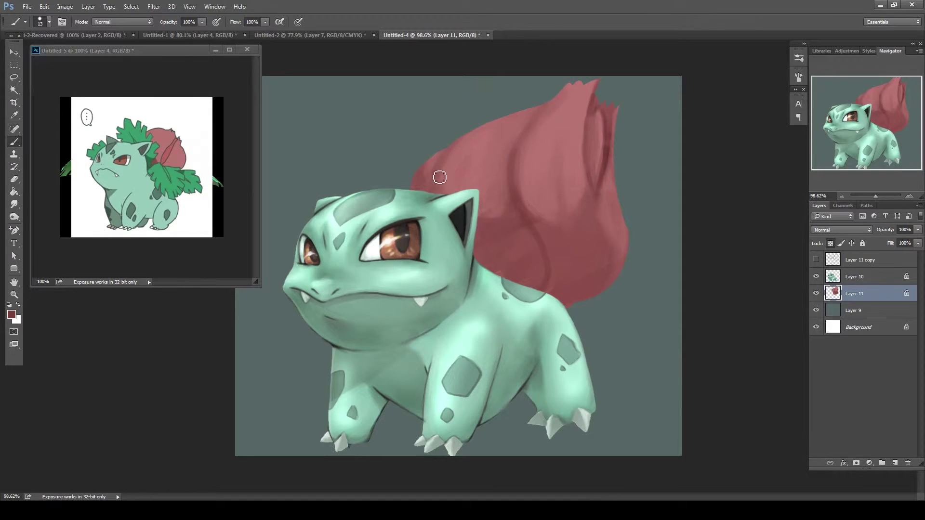
left_click_drag(595, 193, 596, 258)
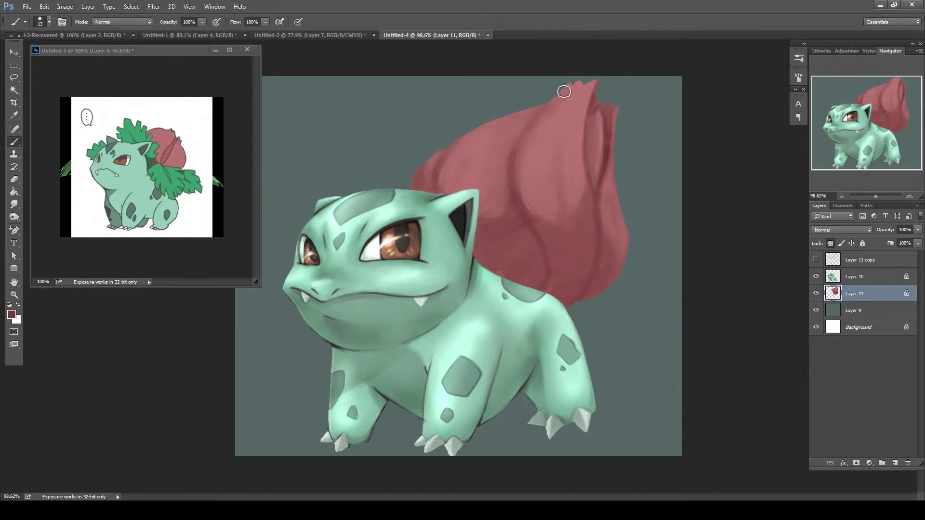
right_click(626, 237)
left_click_drag(593, 102, 587, 162)
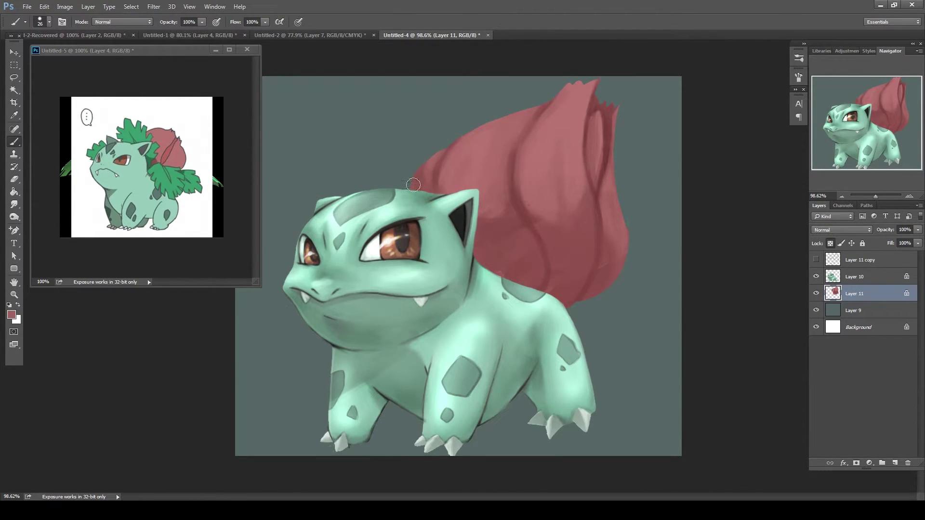
Burn the bulb's red midtones and dodge its upper half with a size-44 brush
key("o")
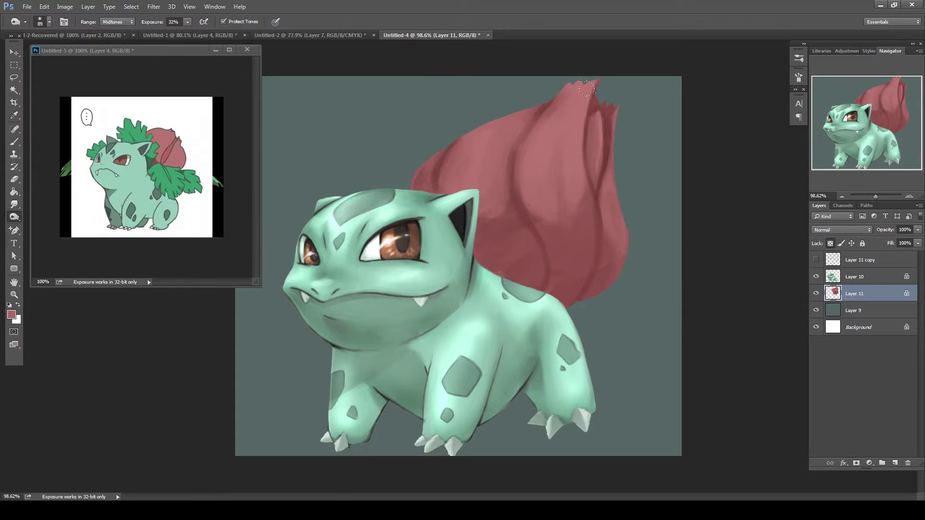
left_click_drag(443, 162, 544, 275)
key("shift+o")
key("shift+o")
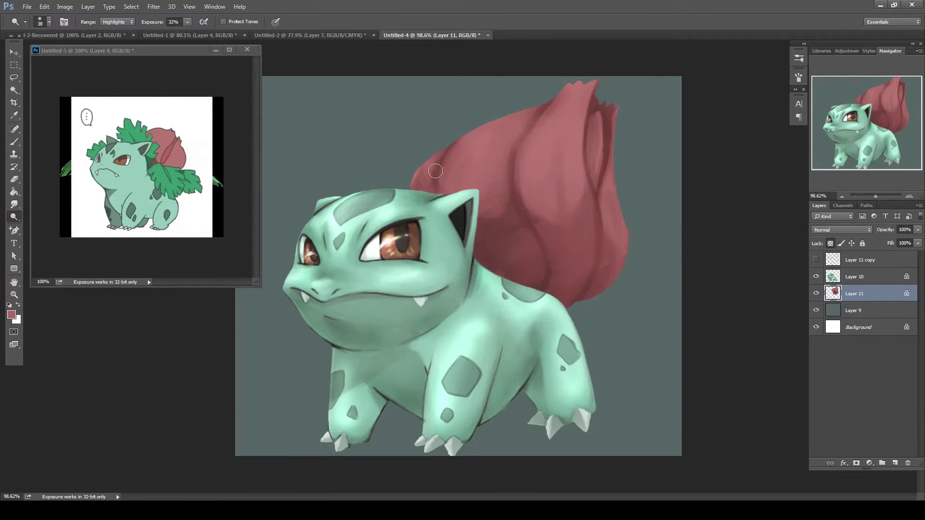
right_click(486, 164)
mouse_move(448, 164)
left_mouse_down()
mouse_move(497, 133)
mouse_move(568, 193)
left_mouse_up()
right_click(607, 208)
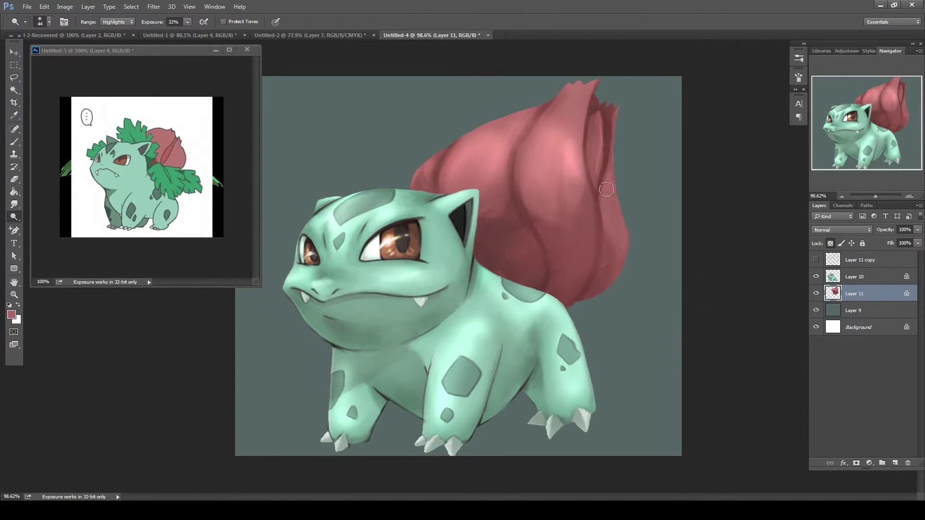
left_click_drag(568, 139, 621, 221)
left_click_drag(549, 87, 593, 144)
Paint a saturated pink line along the bulb's central crease with a size-15 brush
key("b")
left_click(799, 76)
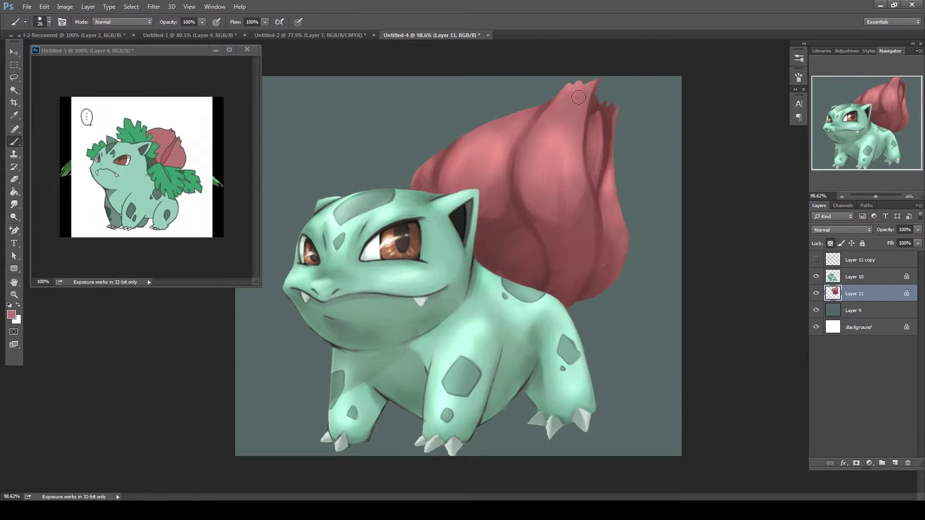
right_click(581, 161)
double_click(621, 212)
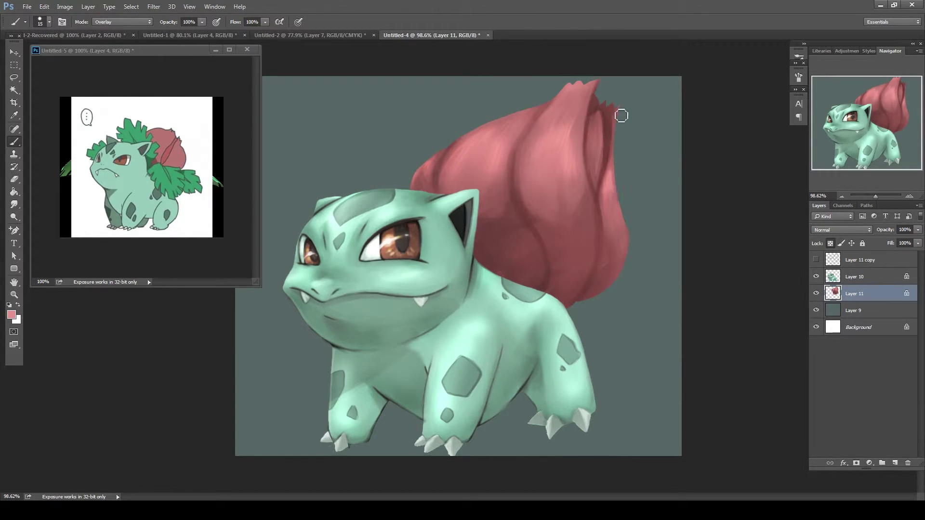
left_click_drag(520, 166, 544, 244)
key("r")
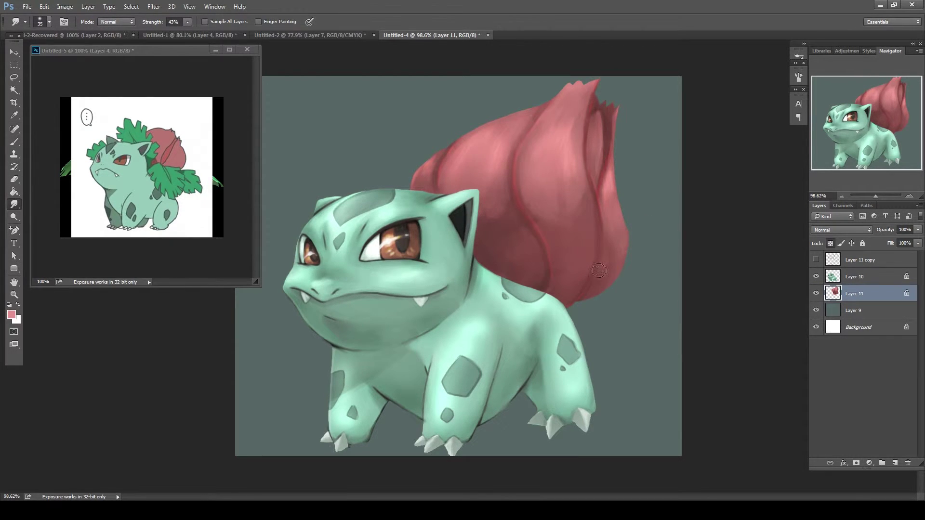
Darken the bulb's lower-left edge and a petal fold line in dark red
key("b")
left_click(12, 314)
key("Return")
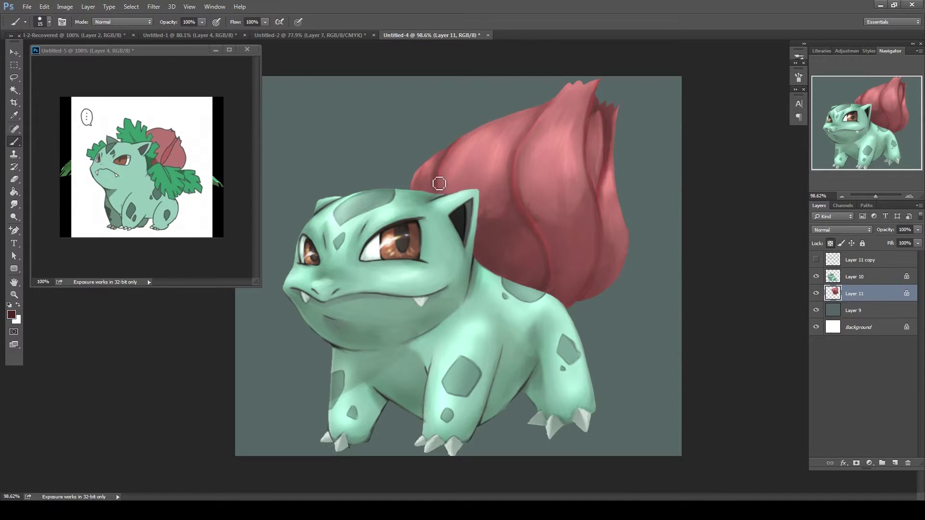
left_click_drag(443, 173, 435, 196)
left_click_drag(520, 153, 515, 195)
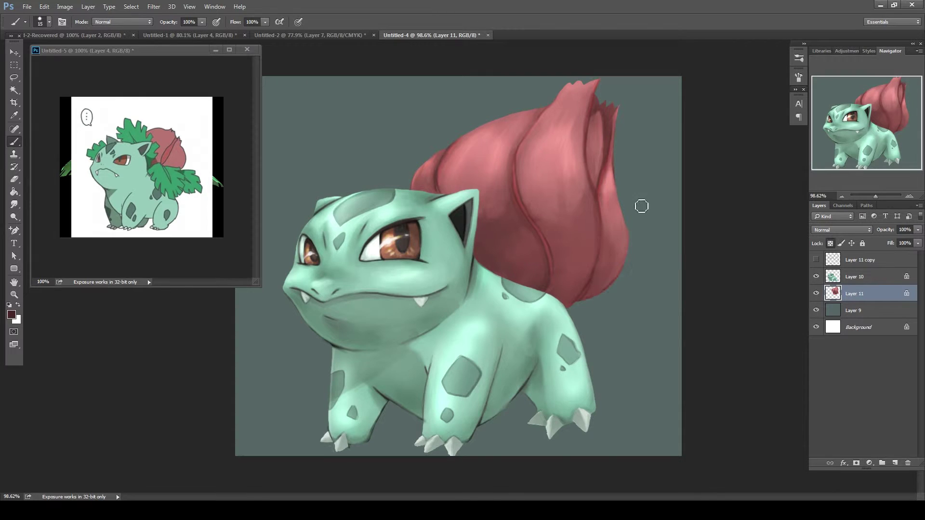
Set the brush to Overlay mode and darken the petal edge line down to the body
right_click(14, 217)
left_click(49, 237)
left_click(14, 141)
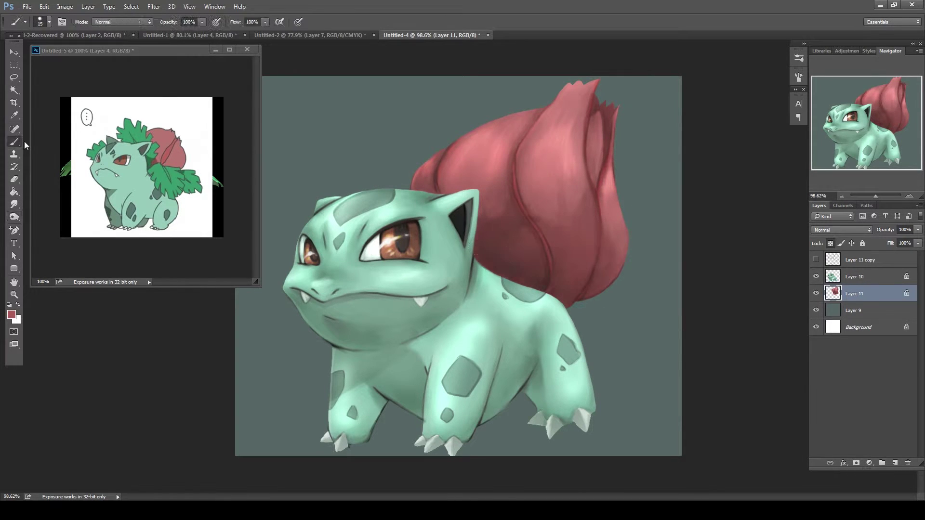
key("shift+alt+o")
left_click_drag(519, 193, 554, 272)
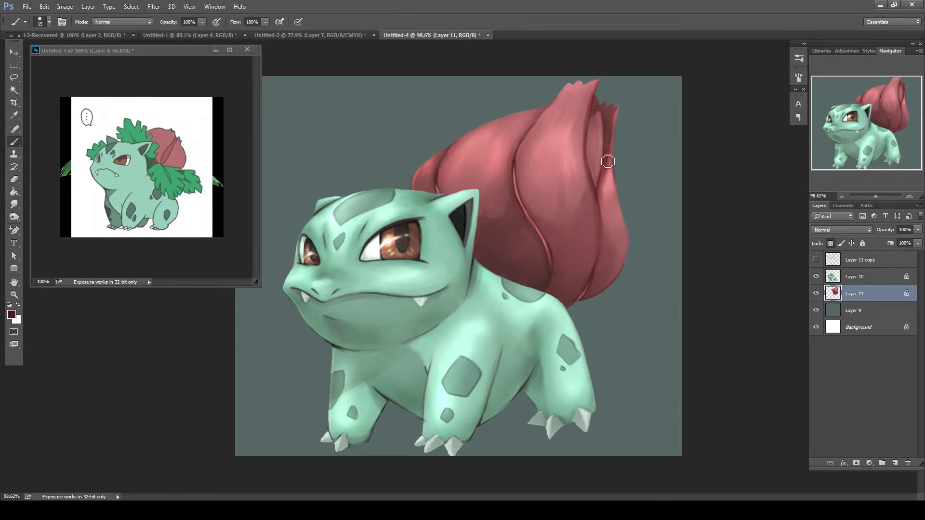
Pick a darker red, set brush size 72 at 39% opacity, and dodge the petal's upper-left
left_click(506, 145, "alt")
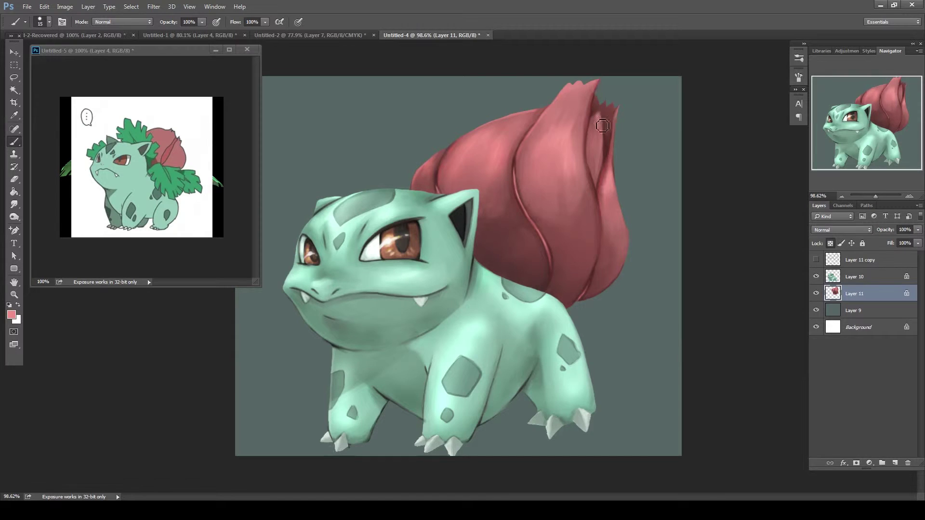
left_click(12, 315)
left_click(426, 320)
right_click(567, 187)
key("3")
key("9")
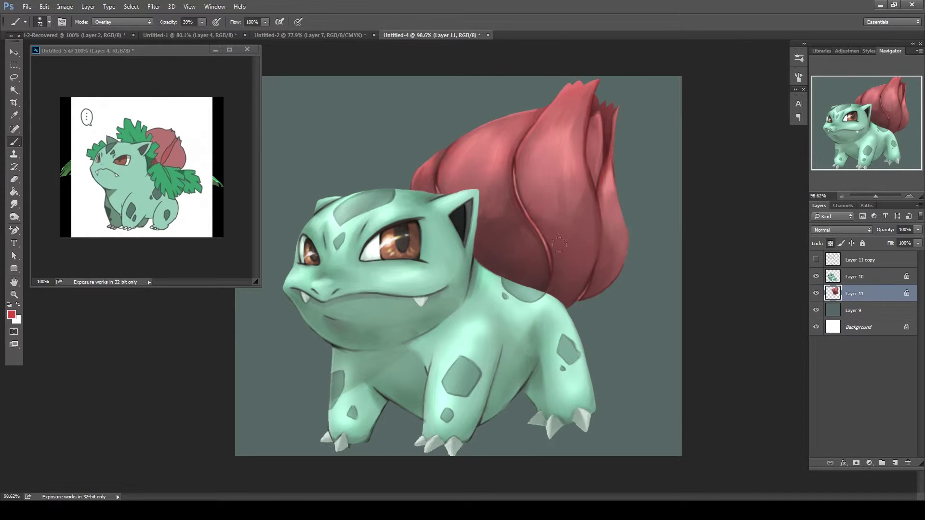
key("o")
mouse_move(544, 130)
left_mouse_down()
mouse_move(534, 193)
mouse_move(463, 135)
left_mouse_up()
At Normal blending, 100% opacity and size 34, highlight the inner right petal pink and deepen the lower petal red
key("b")
left_click(545, 128, "alt")
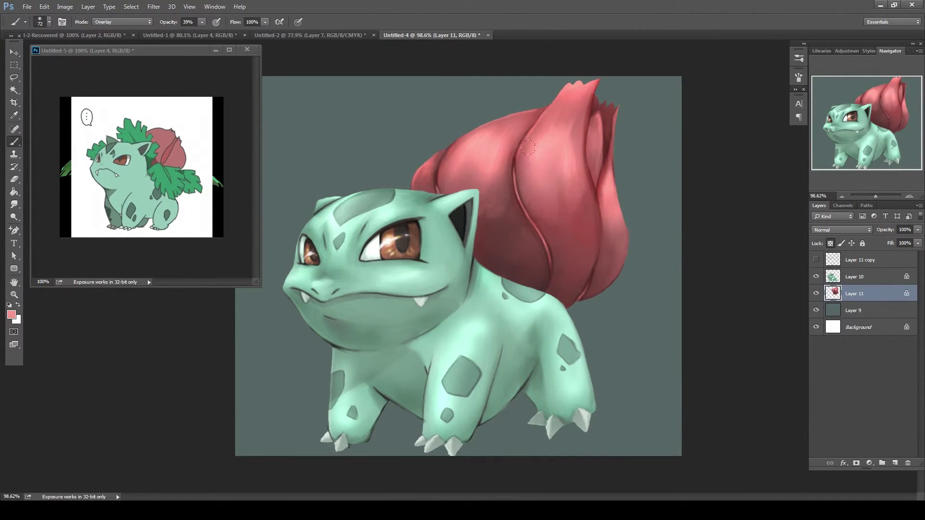
key("shift+alt+n")
key("0")
key("F5")
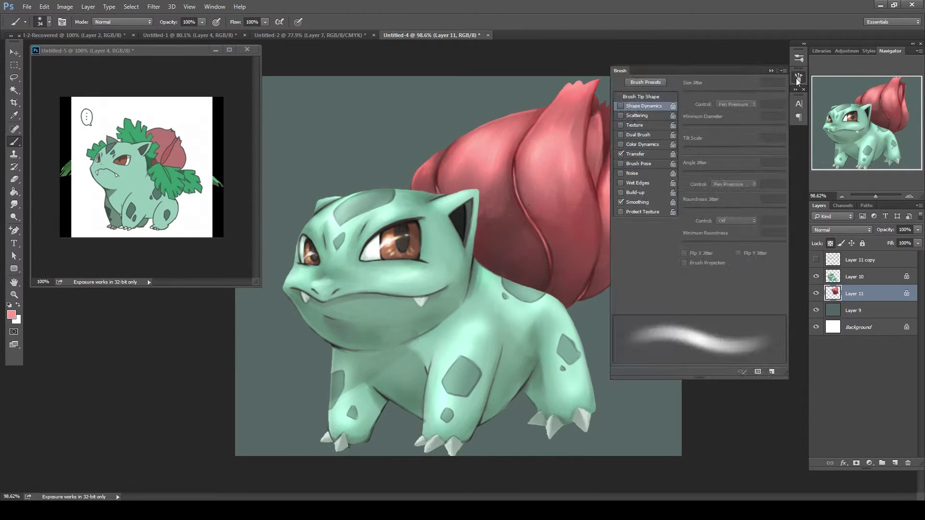
key("F5")
left_click_drag(585, 128, 596, 159)
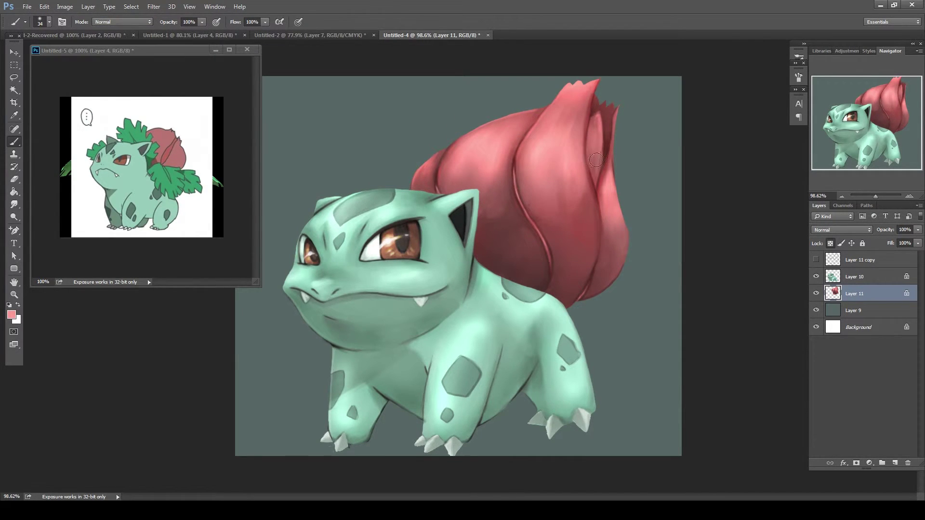
left_click(554, 232, "alt")
left_click_drag(554, 236, 578, 227)
Touch up the right petal edge with a size-24 brush, then add new empty Layer 12
left_click(571, 257, "alt")
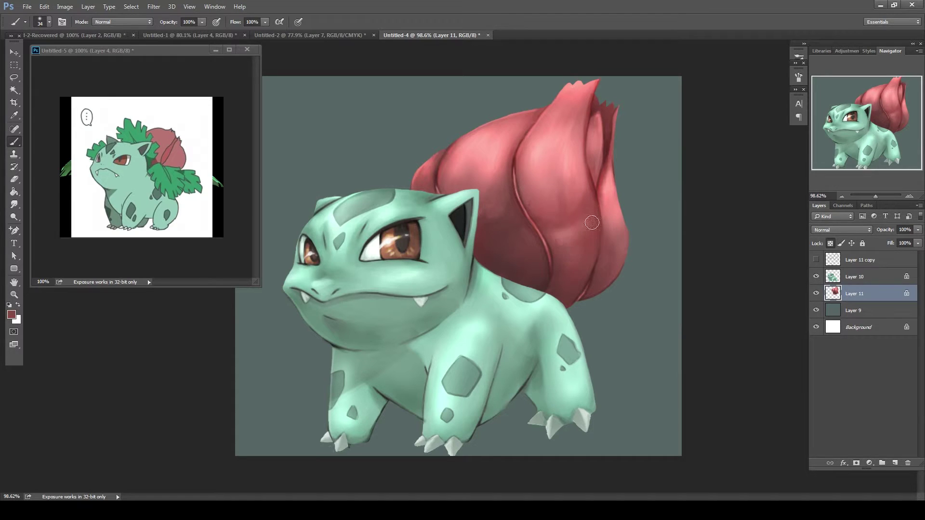
left_click(536, 156, "alt")
key("bracketleft")
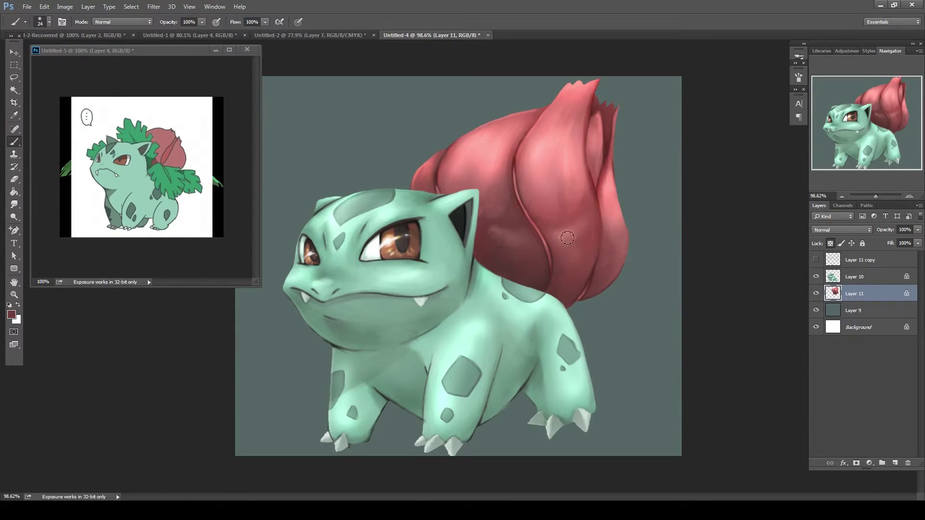
left_click_drag(611, 264, 619, 247)
key("r")
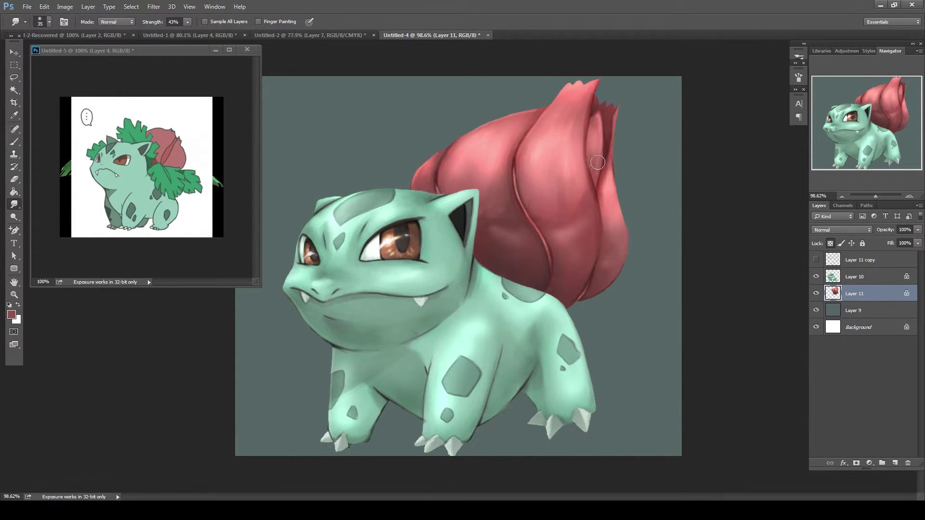
key("ctrl+shift+alt+n")
Sketch thin veins across the bulb's left side and central petal
key("b")
right_click(593, 200)
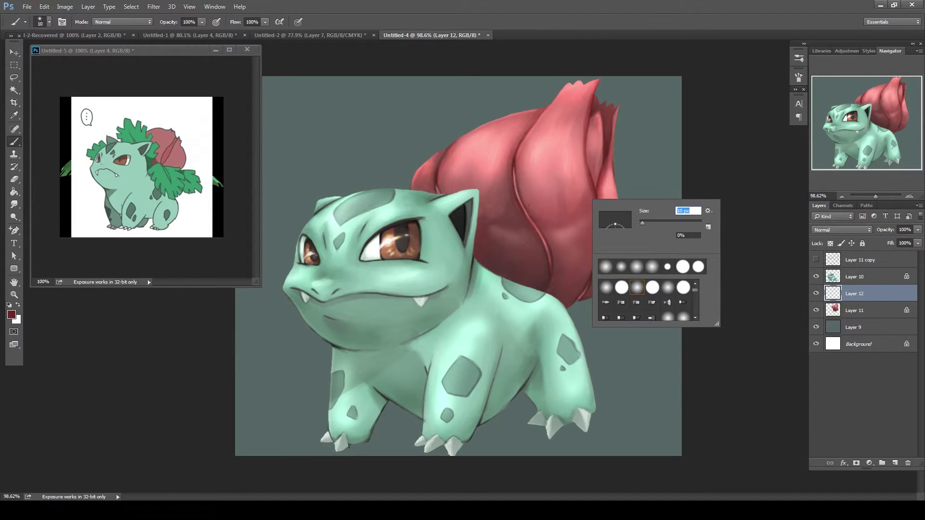
key("Return")
mouse_move(494, 138)
left_mouse_down()
mouse_move(471, 165)
mouse_move(455, 157)
left_mouse_up()
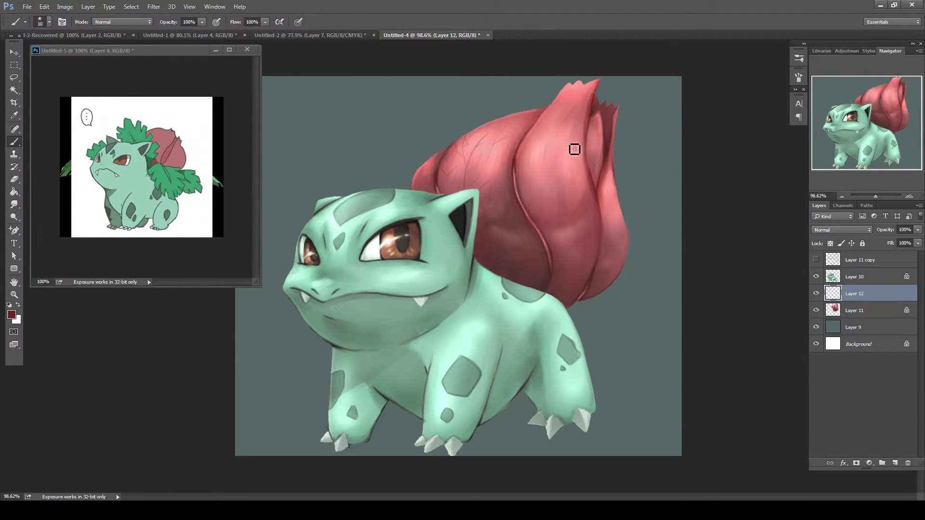
left_click_drag(572, 182, 561, 159)
left_click_drag(570, 235, 580, 157)
Delete the vein sketch layer and create a fresh empty layer
left_click(798, 77)
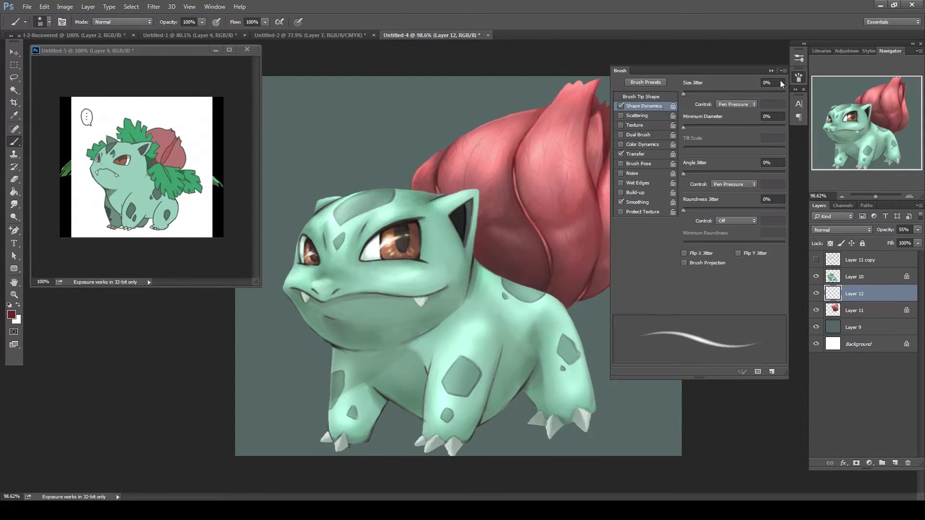
key("r")
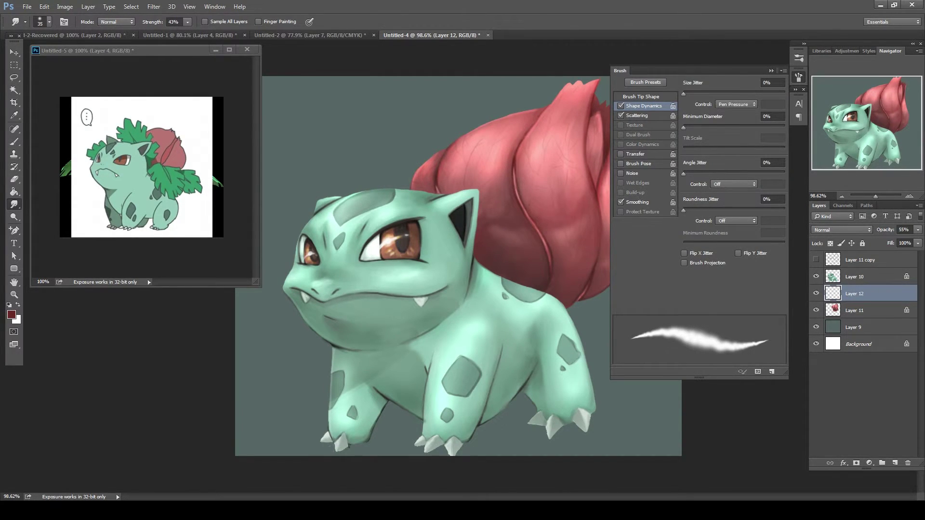
key("F5")
key("Delete")
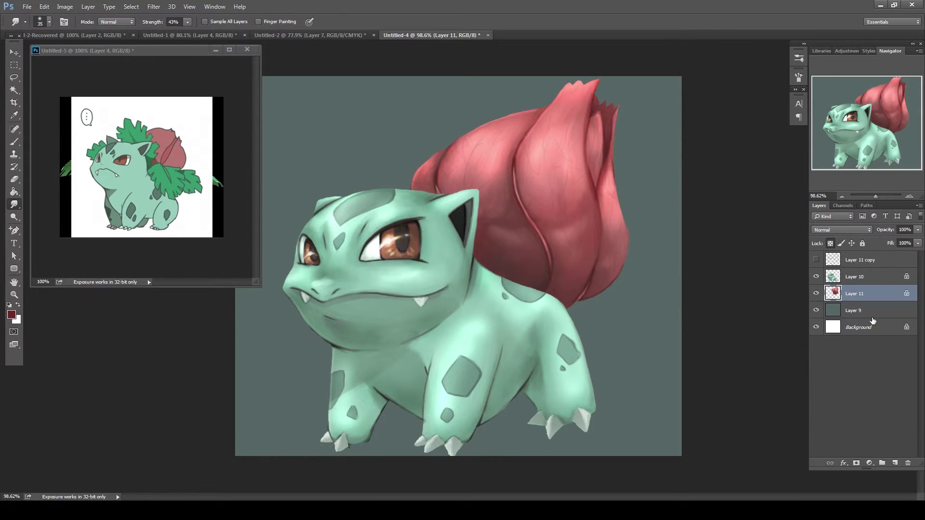
key("ctrl+shift+alt+n")
Paint a yellow vein from the bulb's upper left down its central fold
key("b")
left_click(11, 315)
left_click(428, 323)
left_click_drag(433, 183, 438, 191)
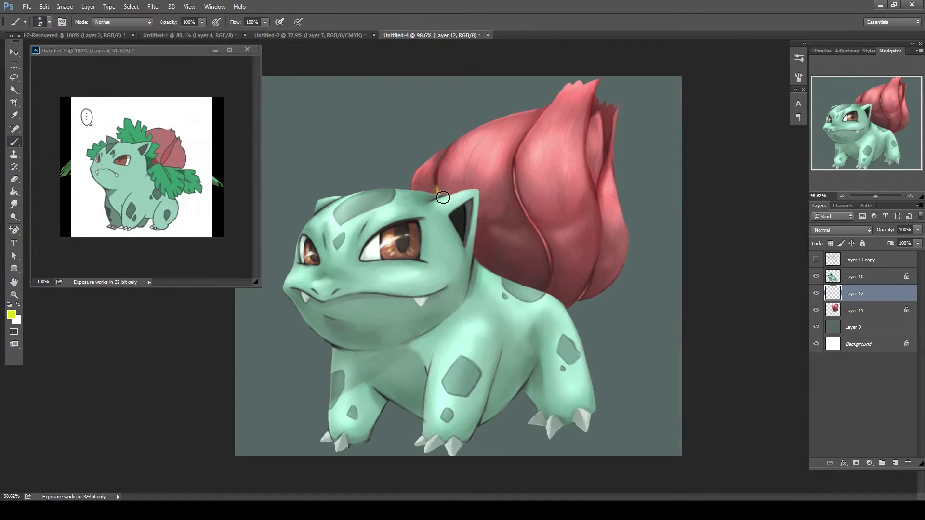
left_click_drag(518, 174, 549, 258)
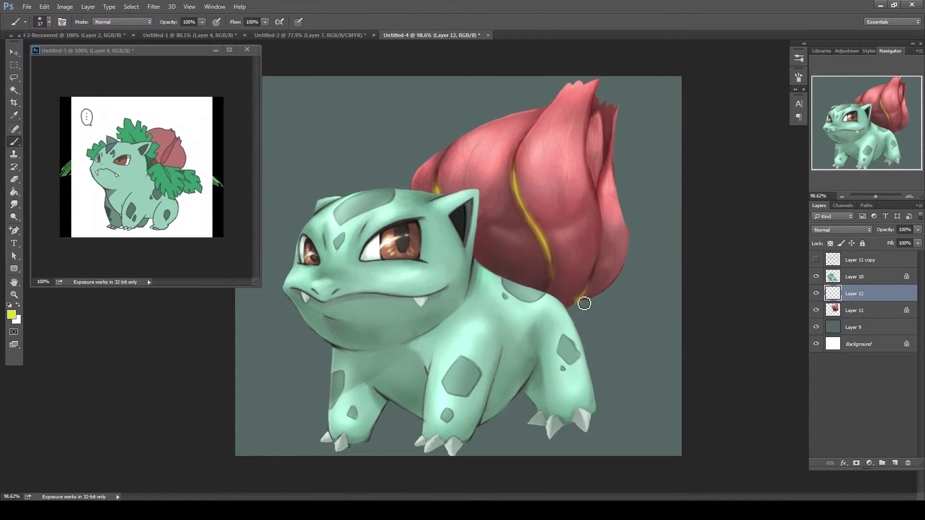
Choose pale cream and gold vein colours and shrink the brush to size 9
left_click(11, 315)
left_click(226, 332)
left_click(427, 322)
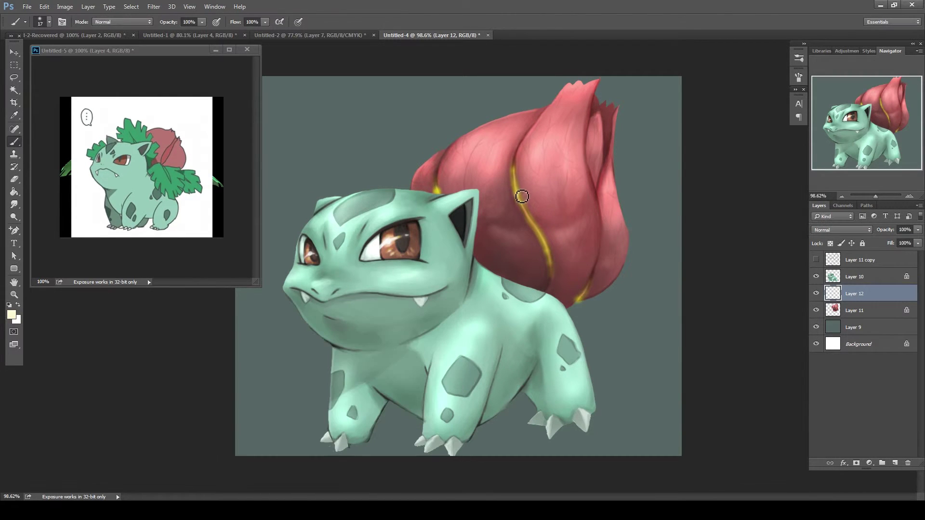
left_click(443, 194, "alt")
right_click(559, 274)
key("Return")
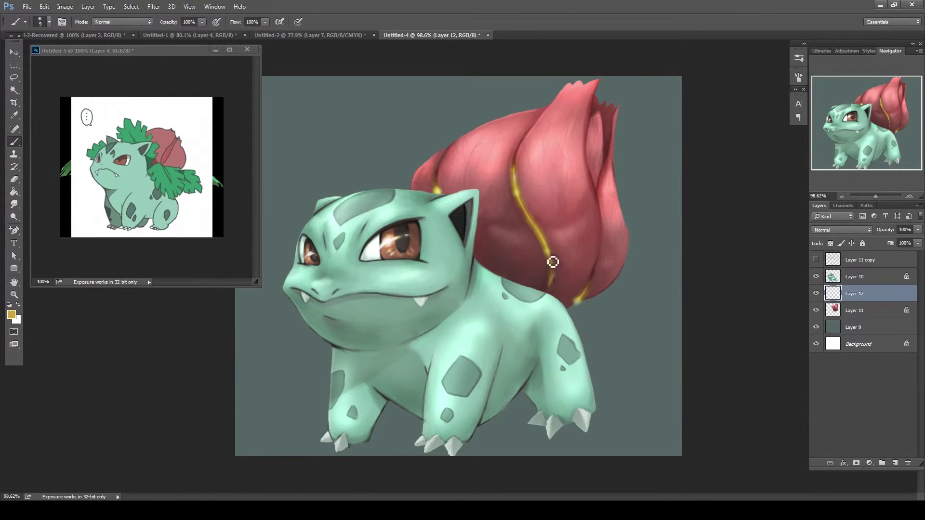
left_click(558, 275, "alt")
key("r")
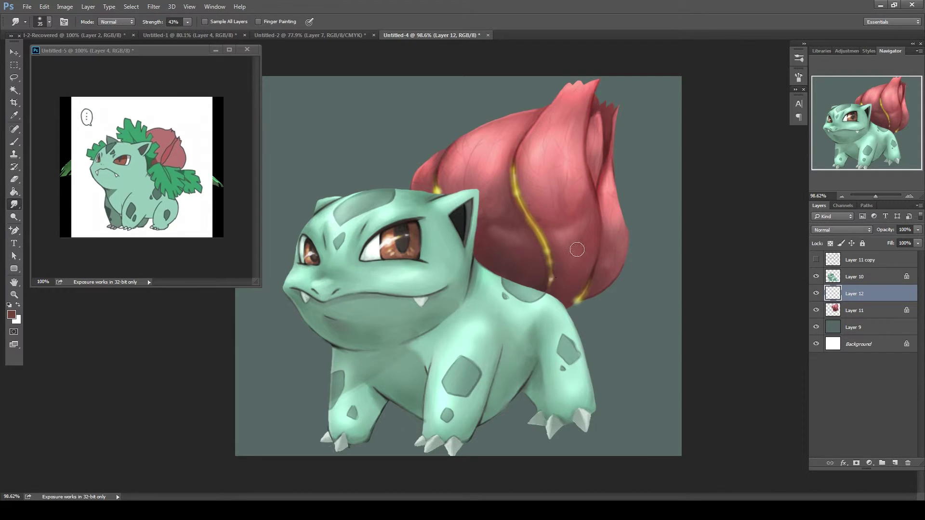
Set the vein layer to Overlay and add an Outer Glow effect
left_click(842, 230)
left_click(834, 326)
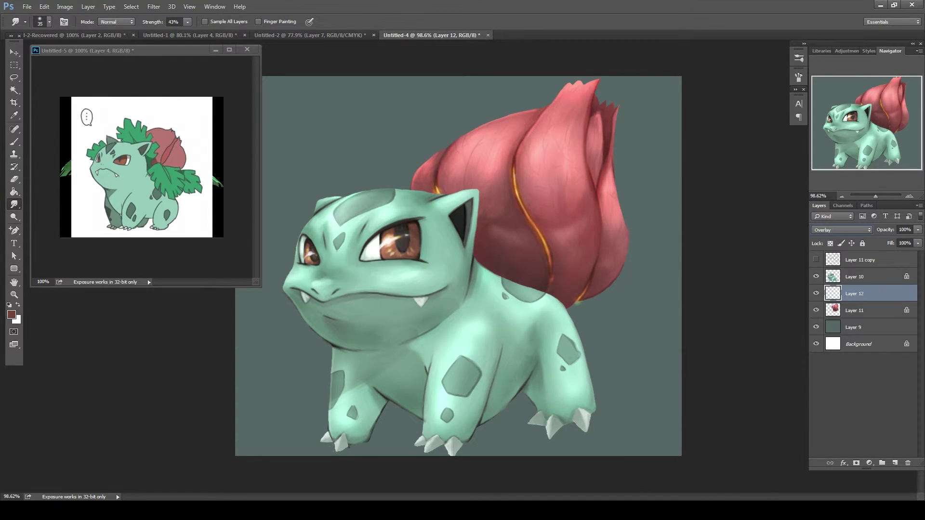
left_click(843, 463)
left_click(825, 444)
left_click(801, 279)
Try a dark blue-violet outer glow, then undo the glow and Overlay on the vein layer
left_click(341, 381)
left_click(320, 374)
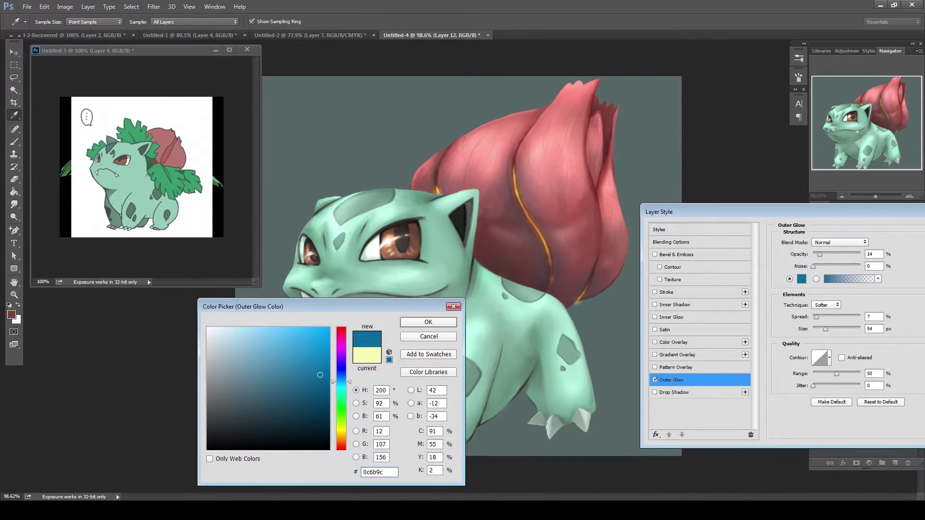
left_click(428, 322)
left_click_drag(684, 212, 655, 213)
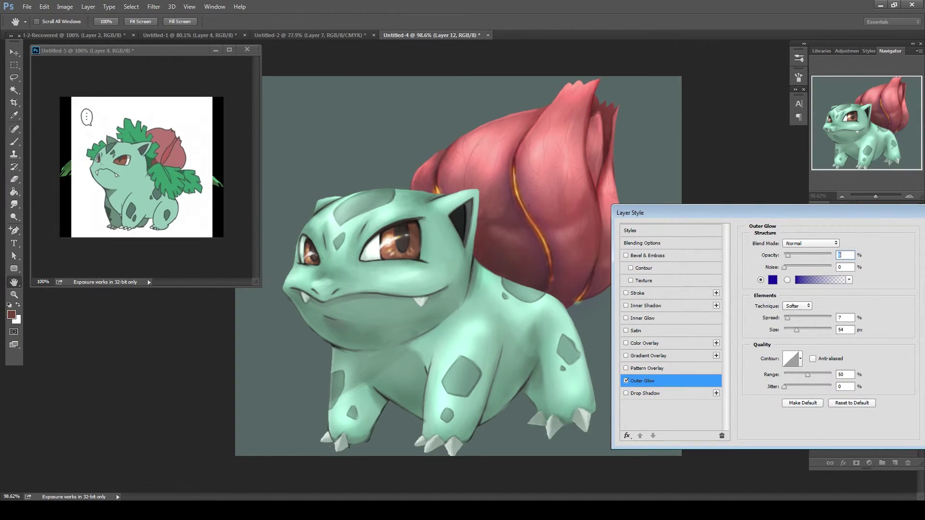
key("Return")
left_click(841, 230)
left_click(833, 326)
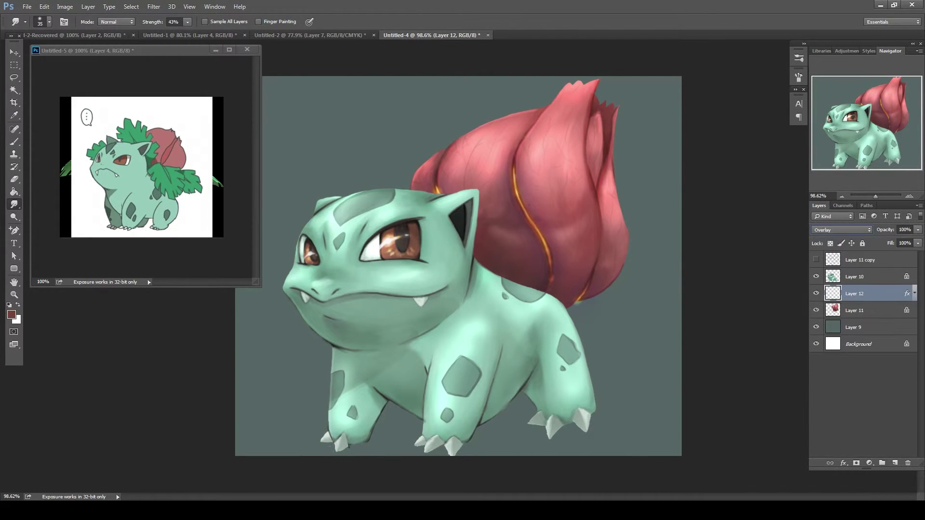
key("ctrl+alt+z")
key("ctrl+alt+z")
With white paint, duplicate the layer and stretch a white dot into a thin sparkle streak
key("x")
key("b")
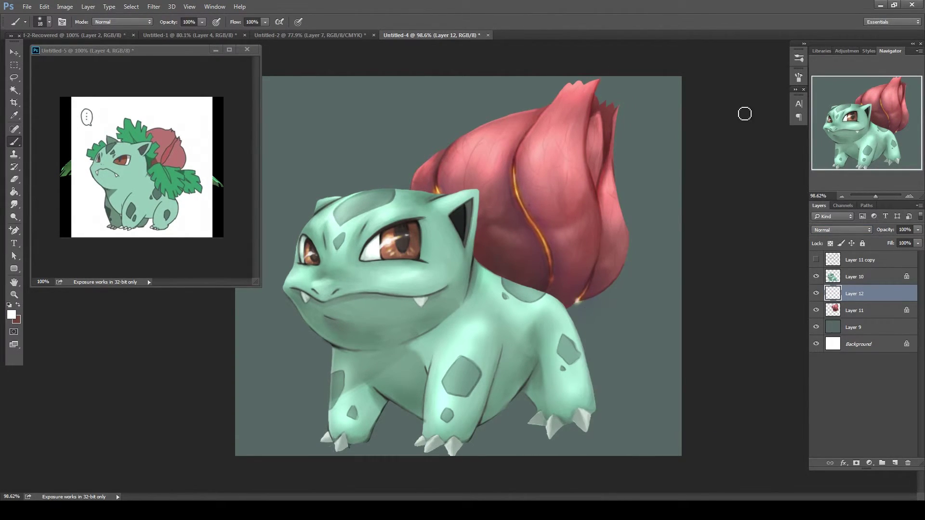
key("F5")
key("F5")
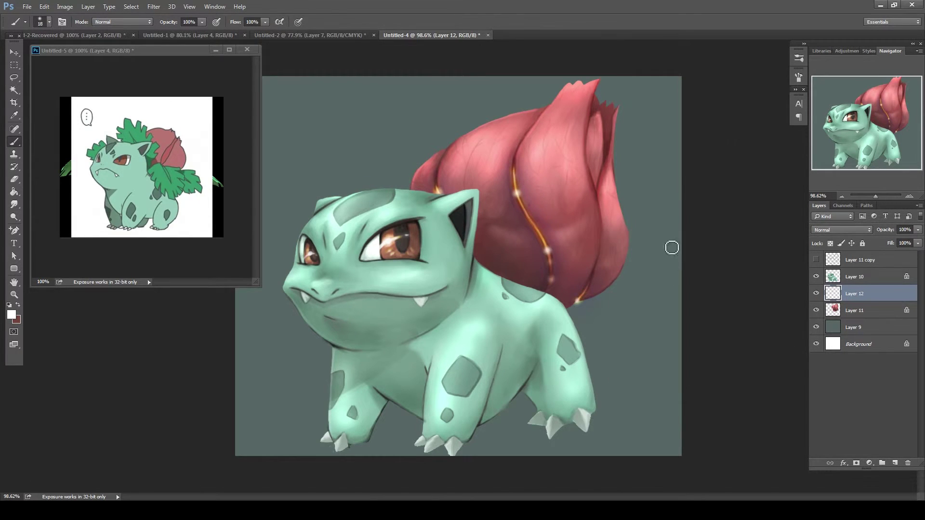
key("ctrl+j")
key("ctrl+t")
mouse_move(376, 134)
left_mouse_down()
mouse_move(440, 137)
mouse_move(402, 136)
mouse_move(573, 207)
mouse_move(596, 239)
left_mouse_up()
key("Return")
Add a smaller duplicate sparkle lower along the vein at 30% opacity
key("8")
key("2")
key("ctrl+t")
key("Return")
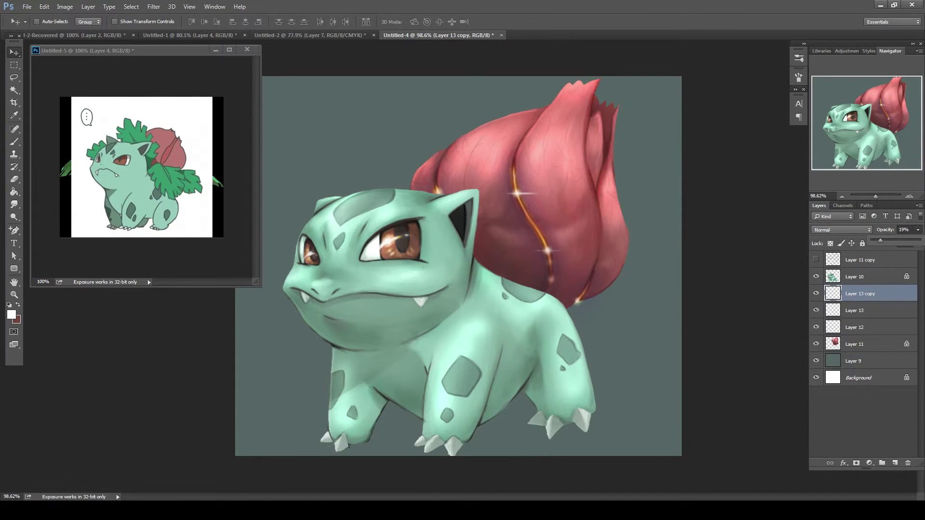
left_click(855, 311)
left_click(918, 229)
Duplicate and place more sparkles, remove two extra copies, and merge the sparkle layers into Layer 11
key("ctrl+j")
left_click_drag(525, 203, 496, 211)
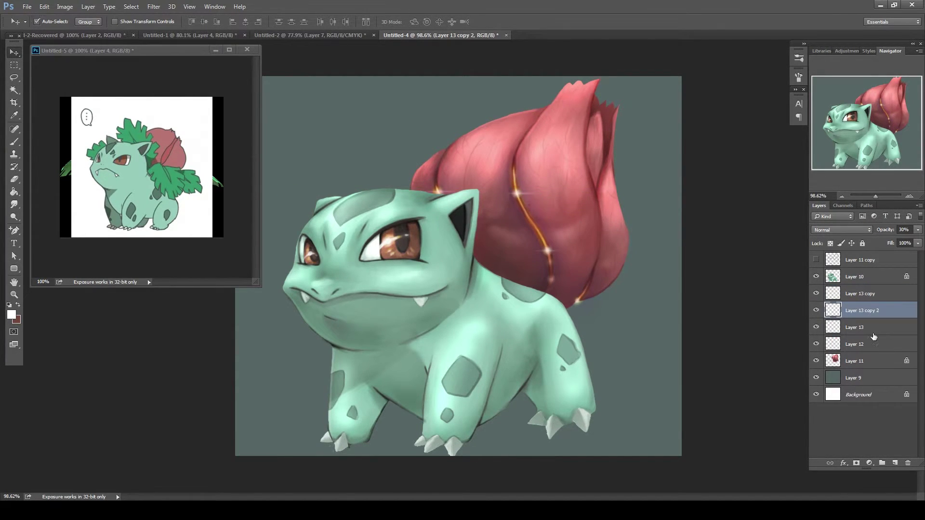
key("ctrl+j")
key("e")
right_click(611, 331)
left_click(568, 298)
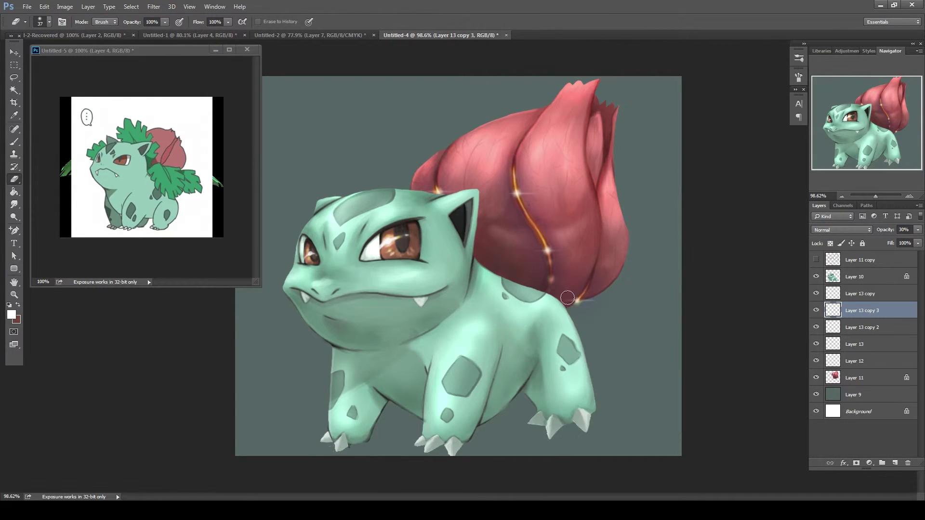
key("ctrl+alt+z")
key("ctrl+alt+z")
key("ctrl+alt+z")
key("ctrl+alt+z")
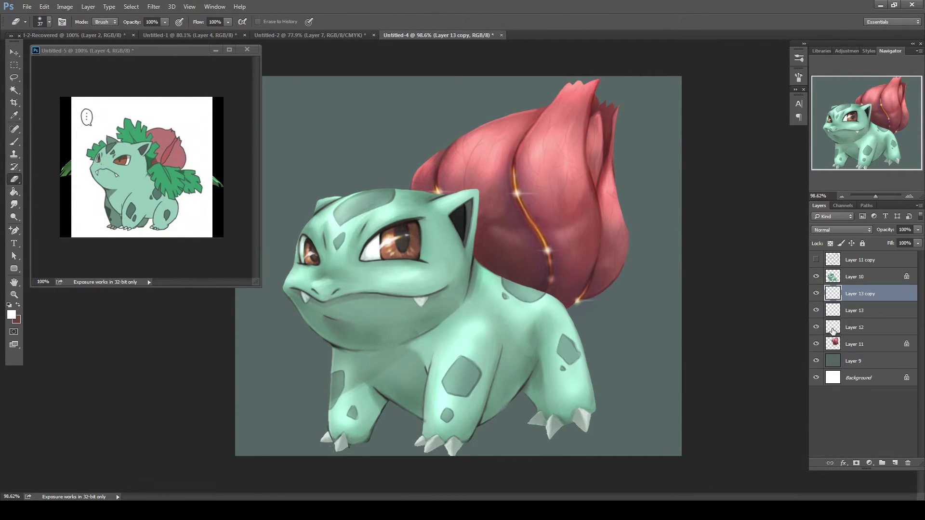
left_click(842, 329, "shift")
key("ctrl+e")
key("ctrl+e")
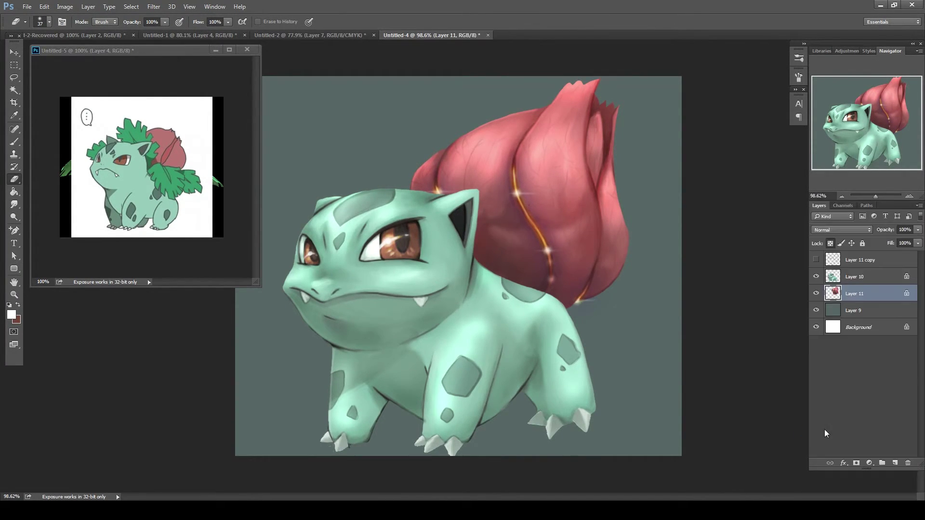
Dodge the red bulb's highlights and the gold vein brighter
key("o")
left_click_drag(504, 169, 549, 244)
mouse_move(517, 190)
left_mouse_down()
mouse_move(539, 124)
mouse_move(427, 168)
left_mouse_up()
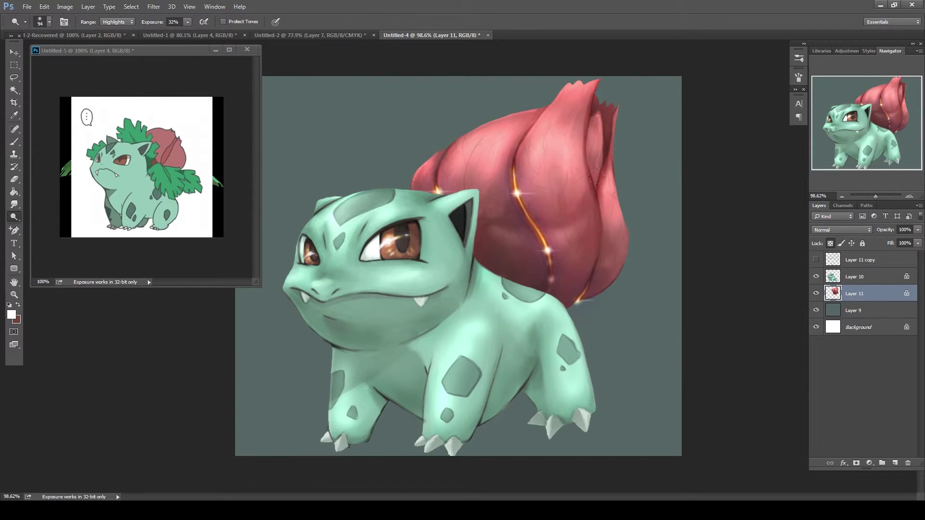
mouse_move(590, 128)
left_mouse_down()
mouse_move(560, 236)
mouse_move(614, 275)
left_mouse_up()
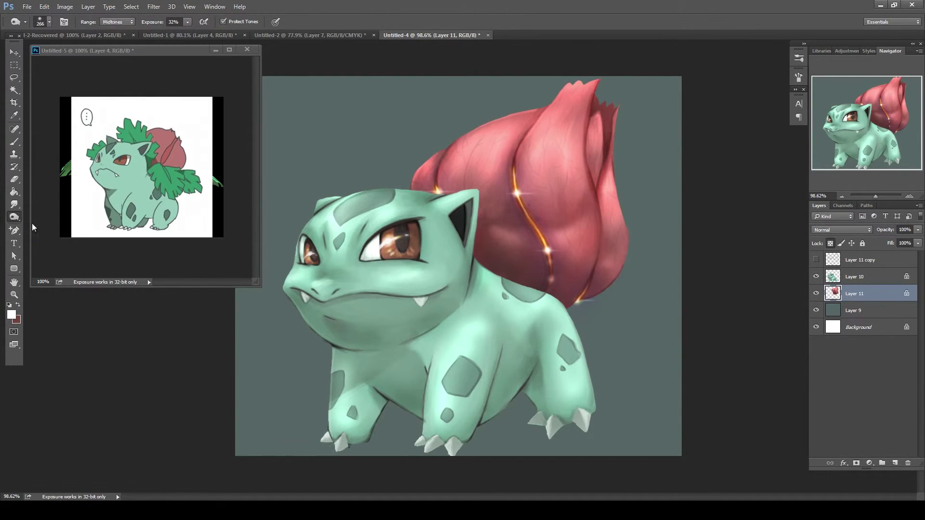
Lasso the creases of the bulb's left and right lobes and darken them with Hue/Saturation
left_click(14, 77)
left_click_drag(540, 112, 515, 153)
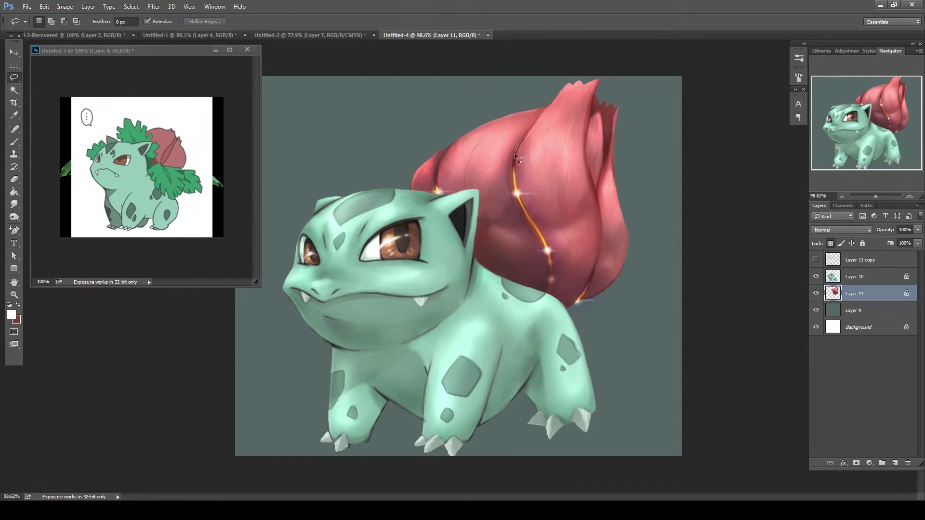
key("b")
mouse_move(534, 120)
left_mouse_down()
mouse_move(515, 186)
mouse_move(530, 219)
left_mouse_up()
key("l")
left_click_drag(594, 91, 589, 165)
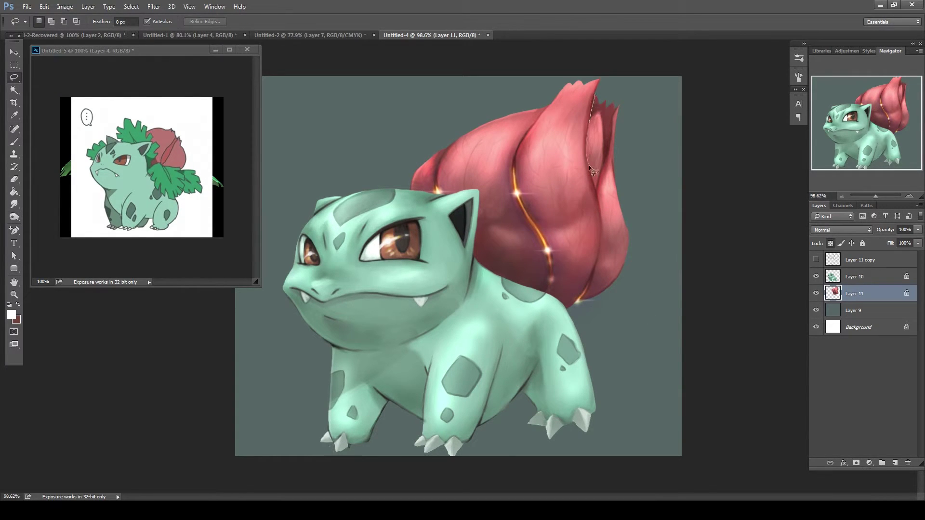
key("ctrl+u")
key("Return")
key("ctrl+d")
Outline the edge where the neck meets the bulb, then deselect it without adjusting
key("b")
right_click(605, 154)
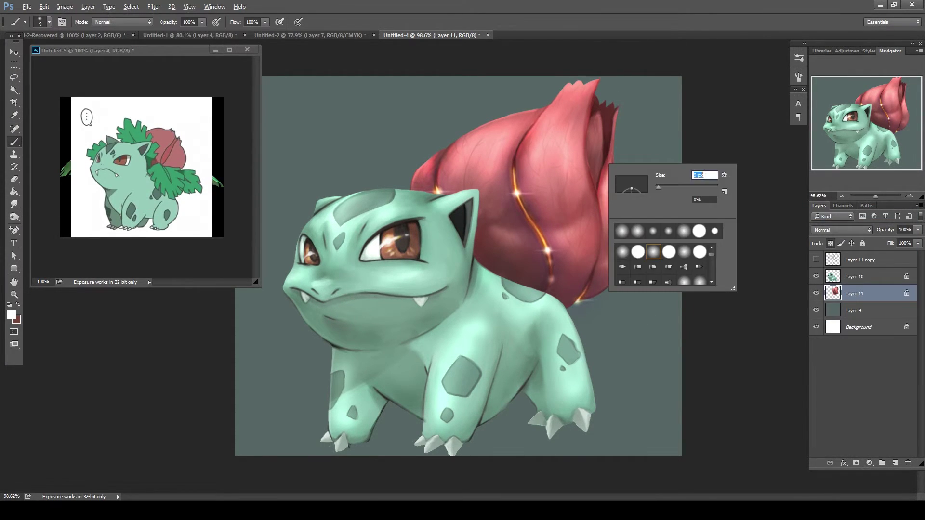
key("Escape")
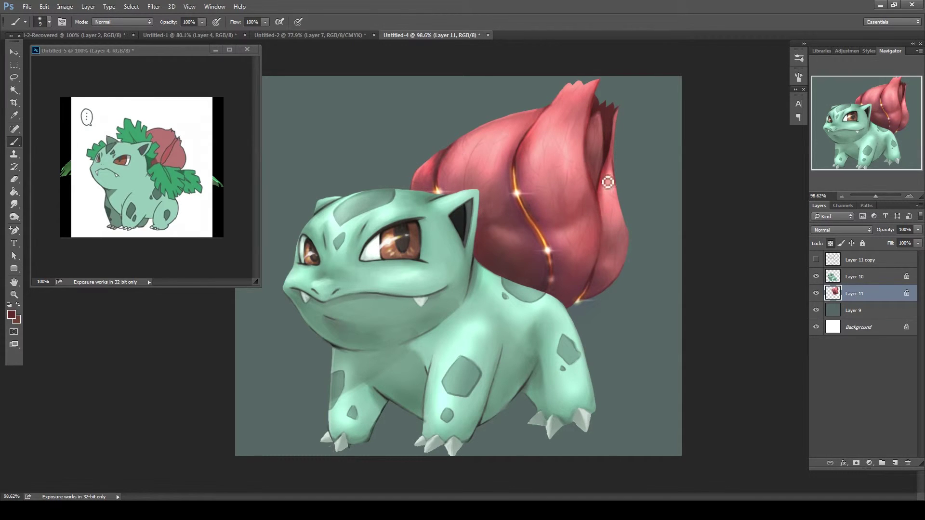
key("l")
left_click_drag(490, 200, 552, 302)
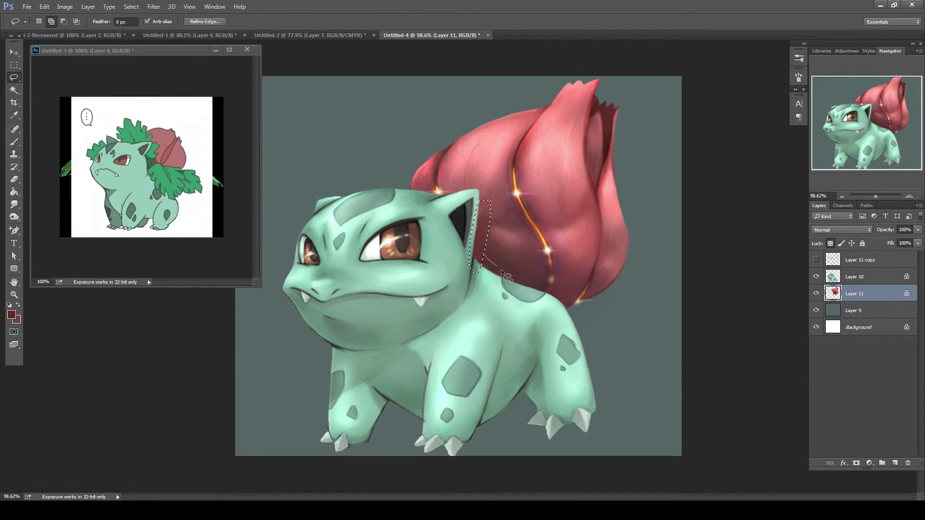
left_click(65, 6)
key("Escape")
key("ctrl+d")
Return to the brush, check its size, and add a new layer for the leaves
key("r")
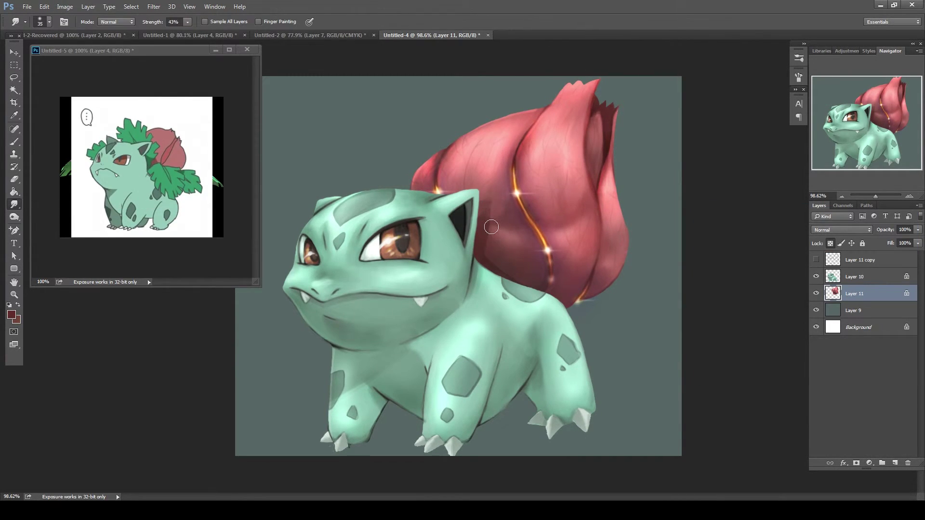
key("b")
right_click(600, 126)
key("Escape")
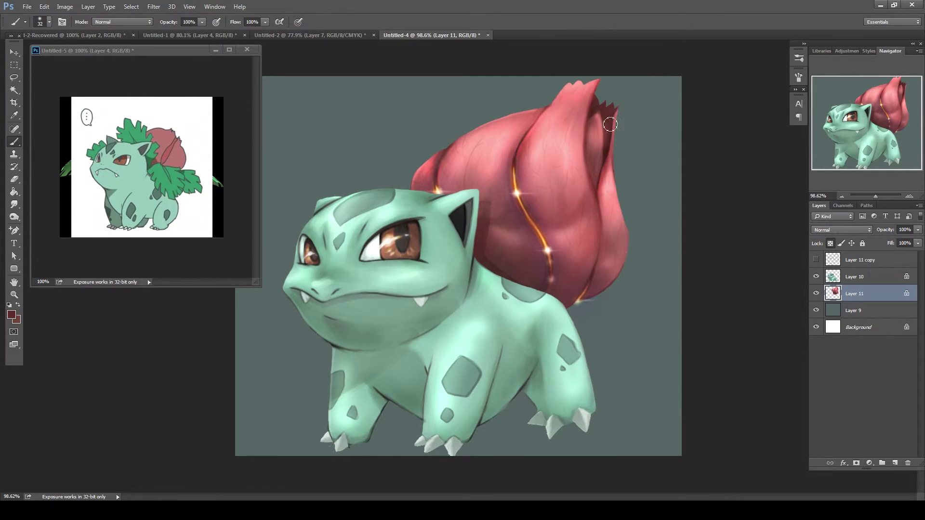
left_click(895, 463)
Lasso the top leaf and the leaf reaching left over the head
key("l")
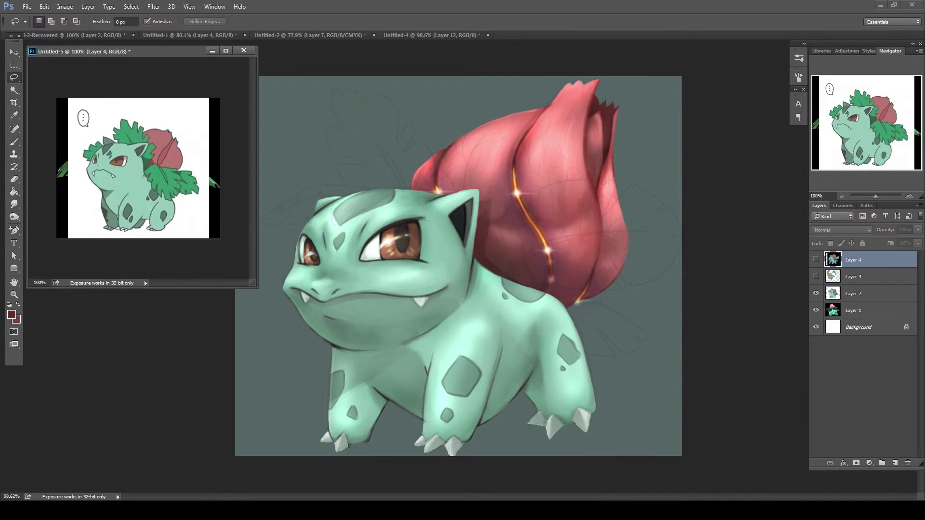
left_click_drag(334, 88, 438, 178)
left_click_drag(388, 97, 335, 88)
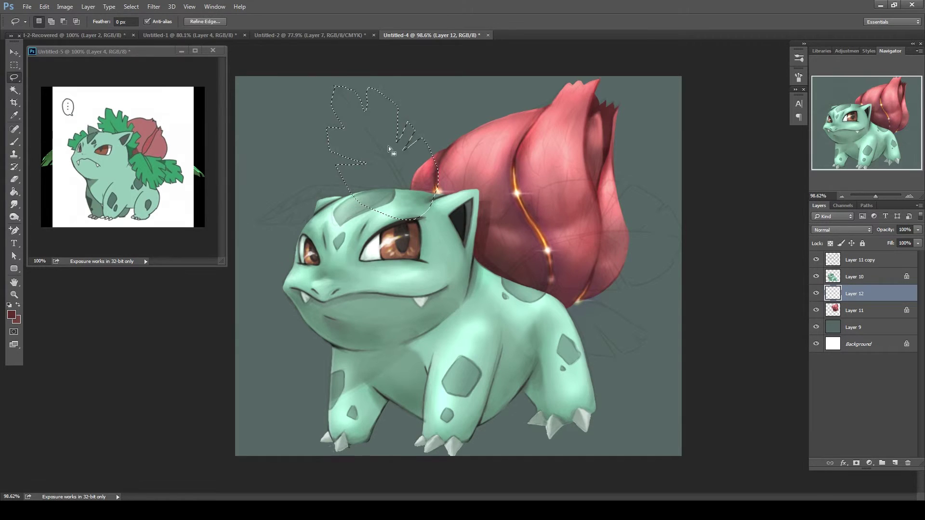
left_click(19, 141)
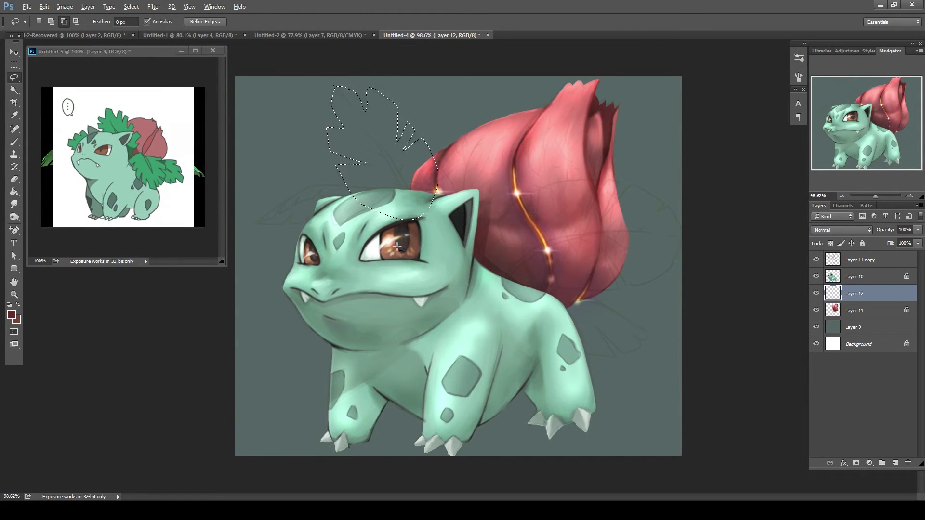
left_click(18, 78)
mouse_move(348, 186)
left_mouse_down()
mouse_move(294, 195)
mouse_move(439, 174)
left_mouse_up()
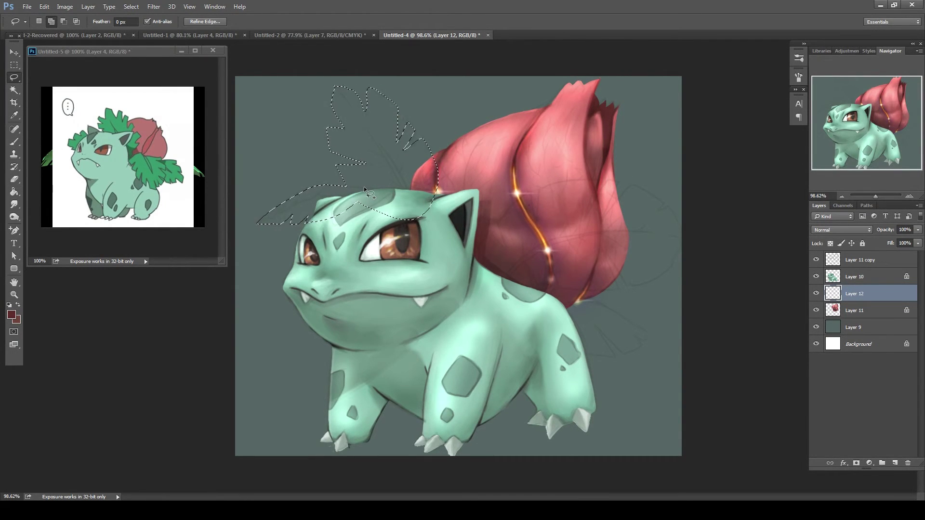
Hide Layers 10 and 11 and add the right and lower-right leaves to the selection
left_click(816, 276)
left_click(816, 310)
left_click_drag(531, 192, 508, 211)
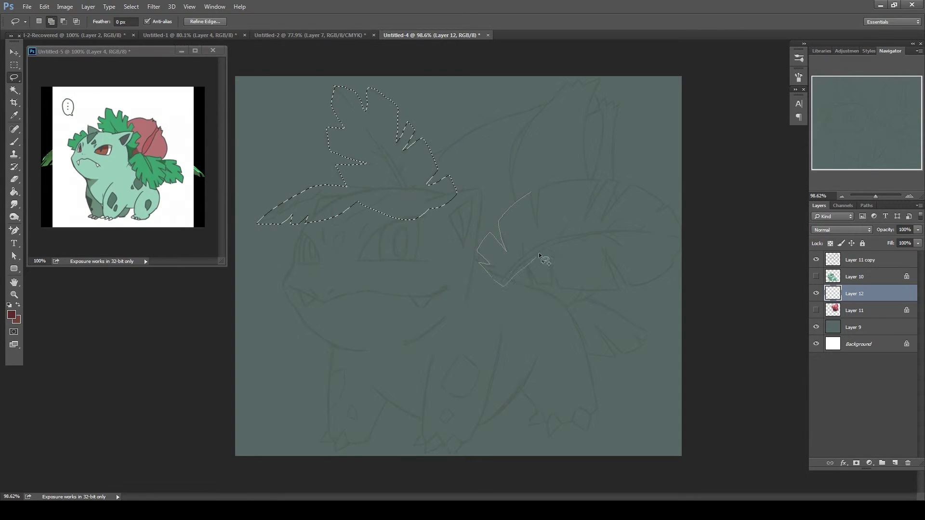
mouse_move(539, 252)
left_mouse_down()
mouse_move(605, 254)
mouse_move(530, 272)
left_mouse_up()
left_click_drag(564, 303, 643, 329)
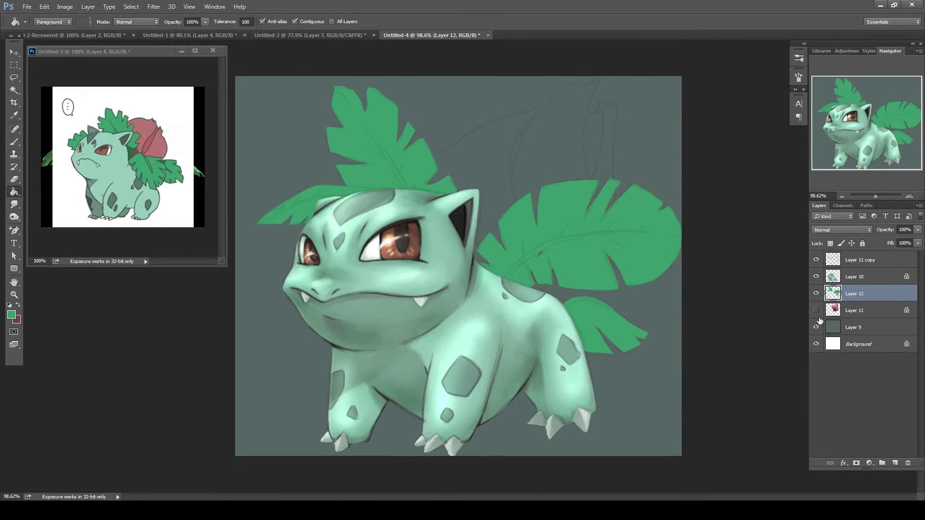
Select the left and right leaves, then clear the selection
key("F5")
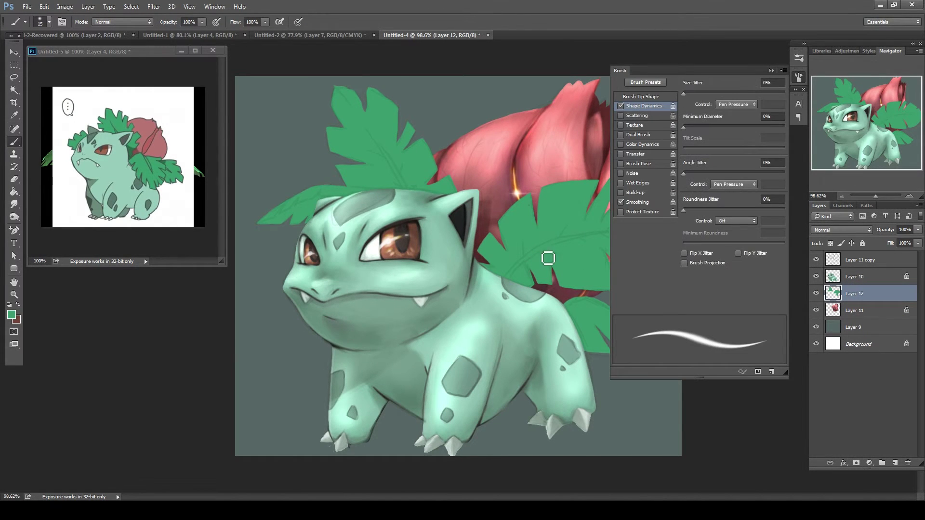
left_click(771, 71)
key("l")
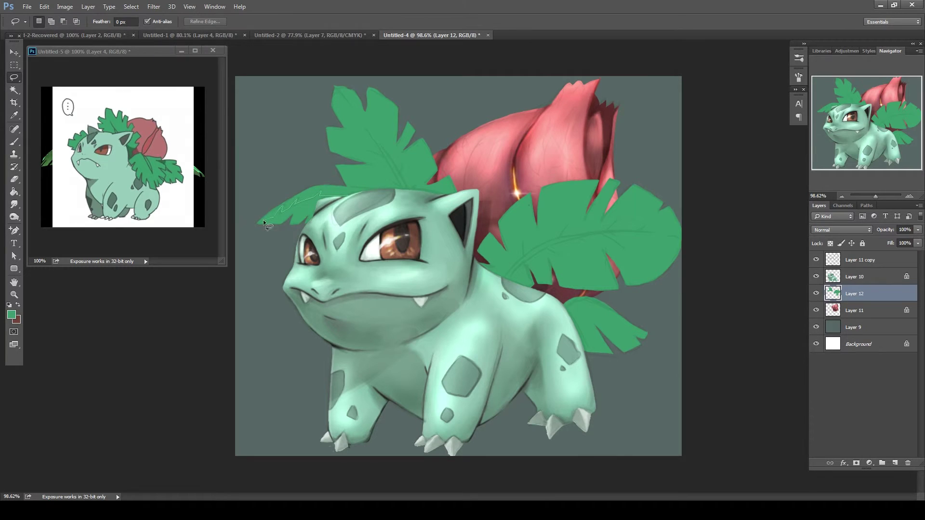
left_click_drag(263, 220, 346, 196)
left_click_drag(479, 261, 611, 296)
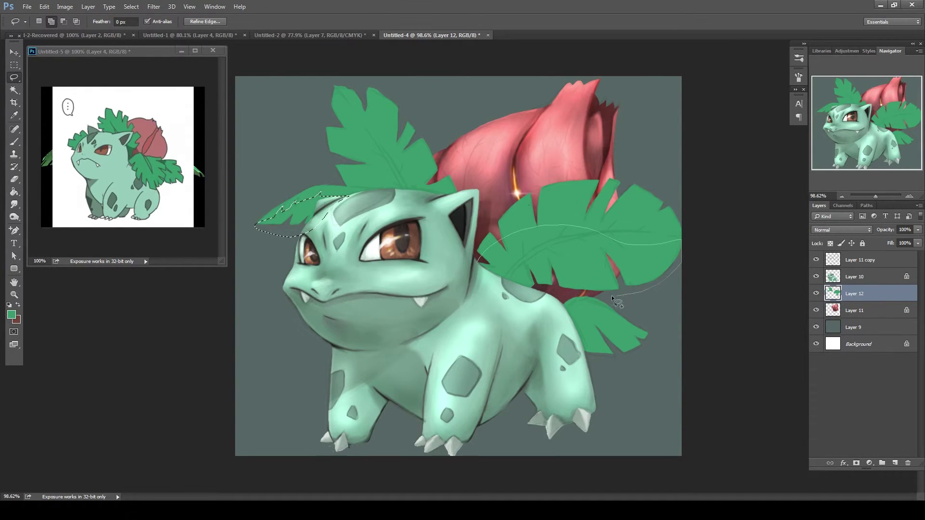
key("ctrl+d")
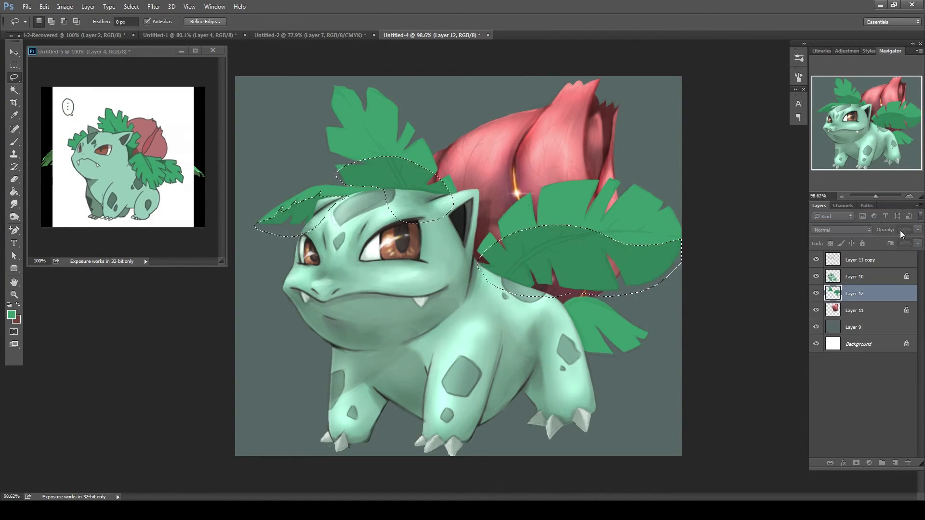
Lock Layer 12's transparency and set the brush size to 18 px
left_click(830, 243)
key("b")
right_click(496, 231)
left_click(798, 78)
left_click(799, 77)
right_click(501, 165)
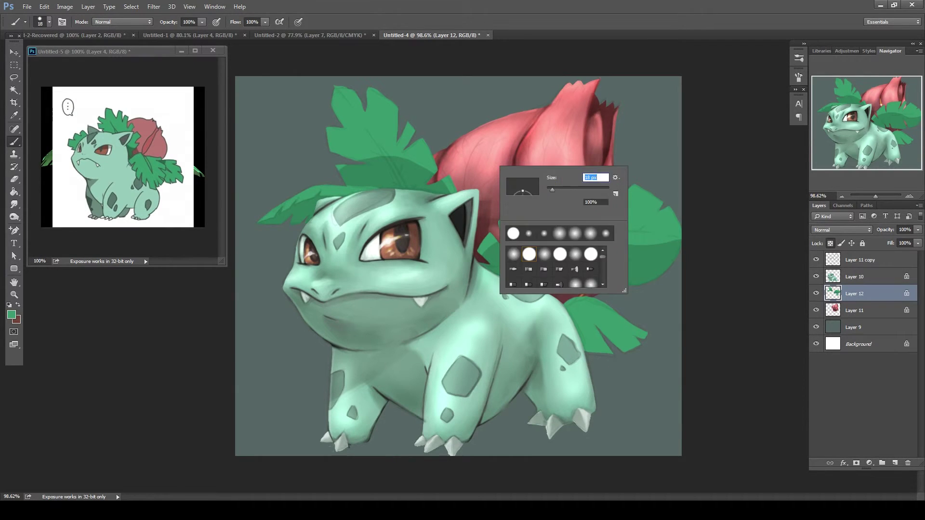
key("Return")
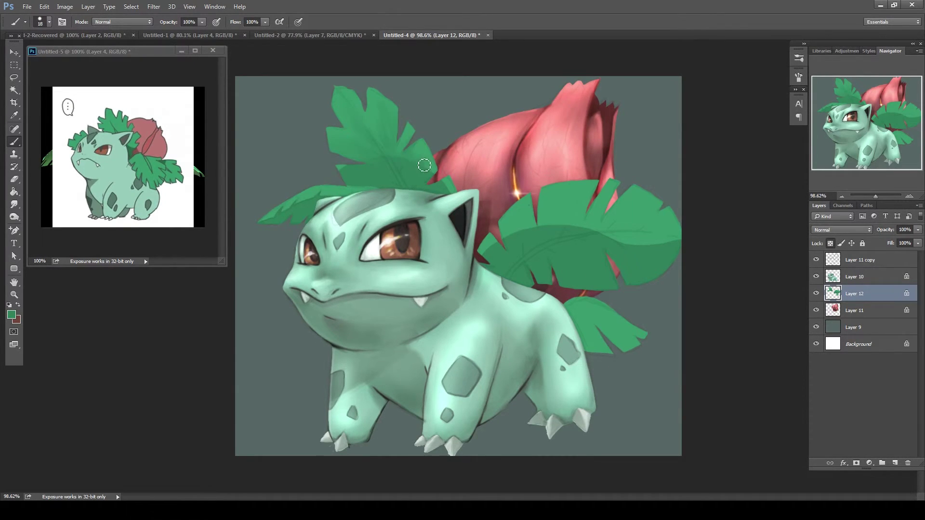
Paint a darker green midrib vein and shading across the right leaf
left_click_drag(648, 229, 602, 234)
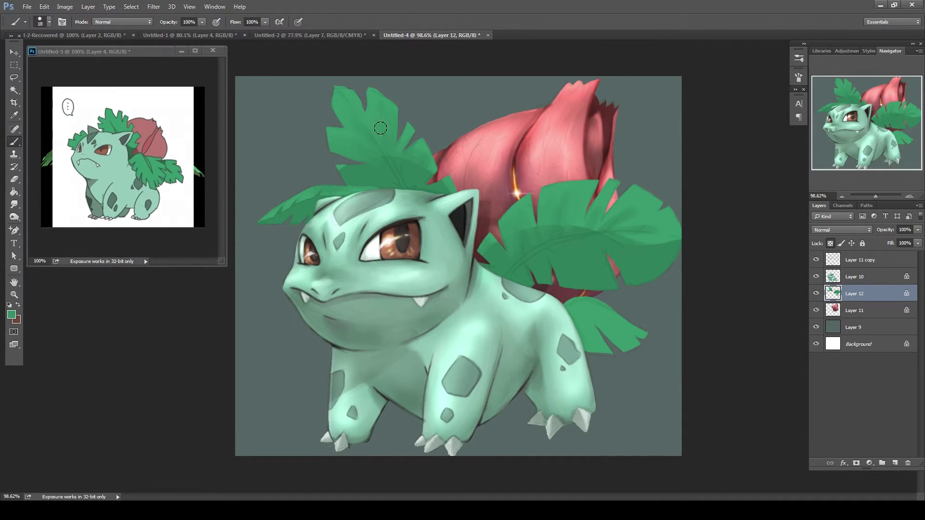
key("e")
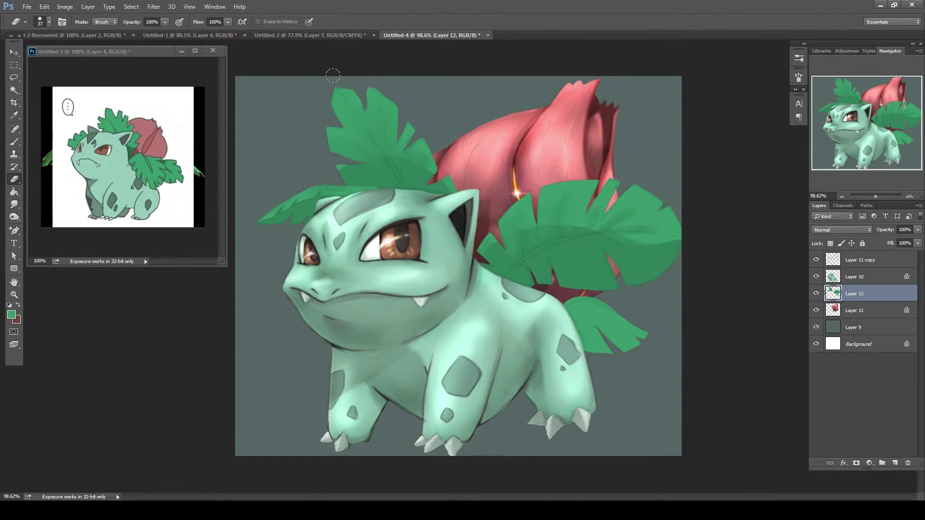
left_click(16, 143)
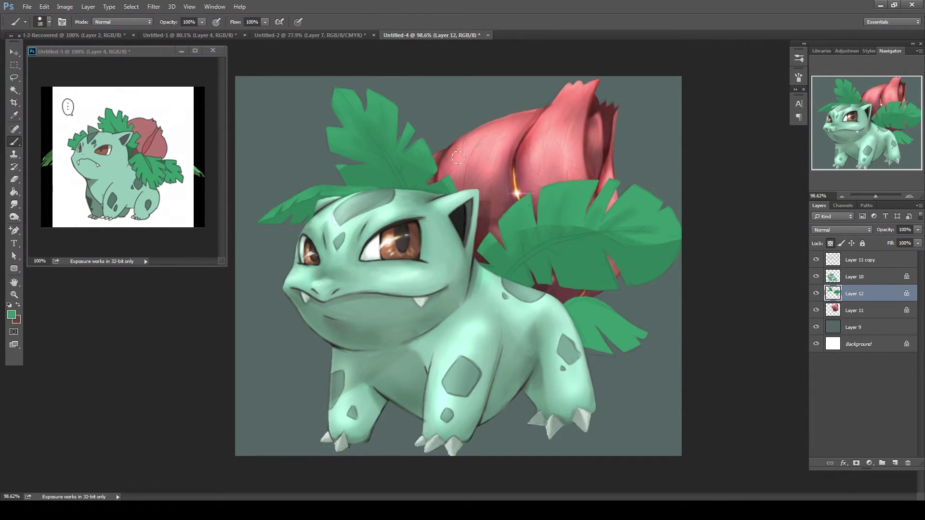
left_click(549, 188, "alt")
left_click_drag(543, 229, 633, 226)
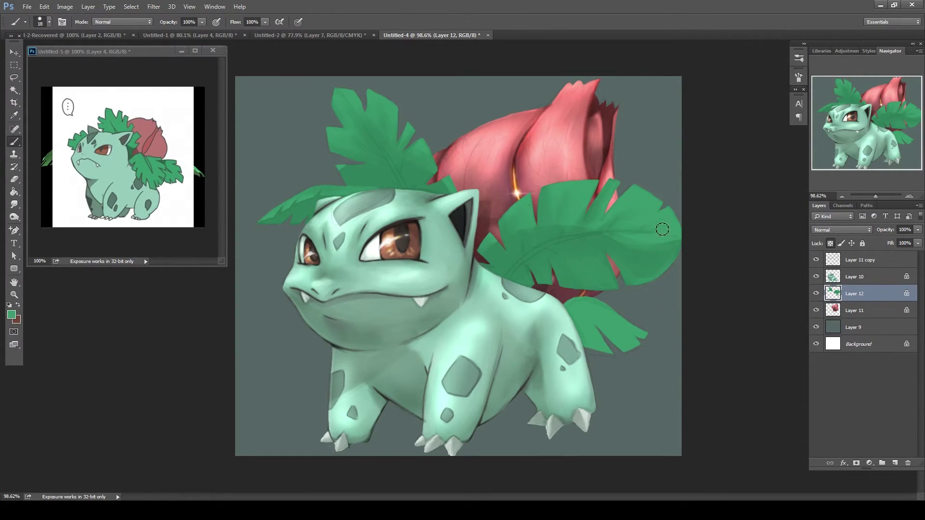
Darken the lower-right leaf's edge near the body and adjust the brush tip options
left_click_drag(598, 337, 570, 311)
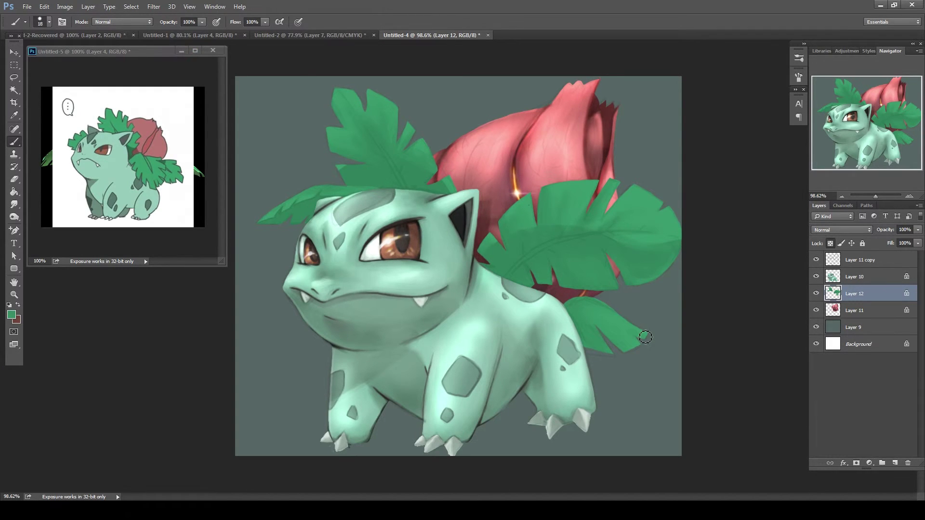
key("r")
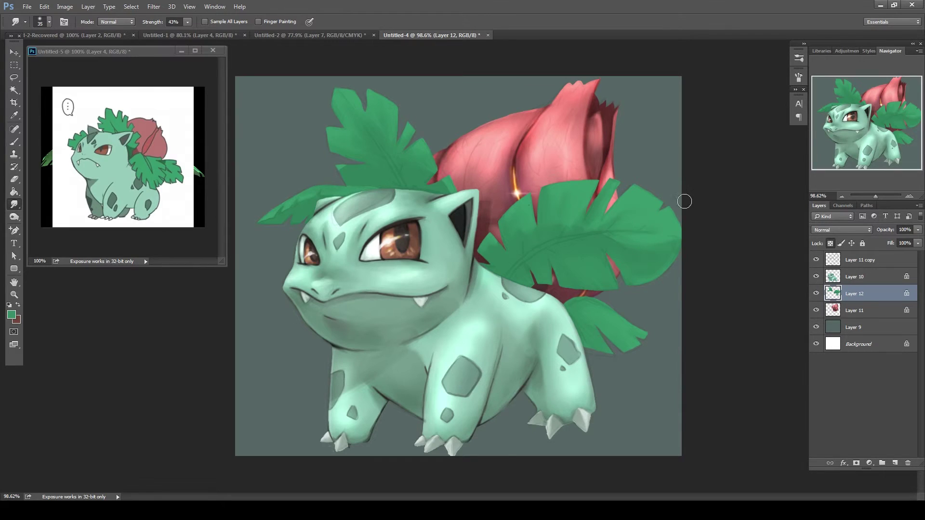
left_click(14, 141)
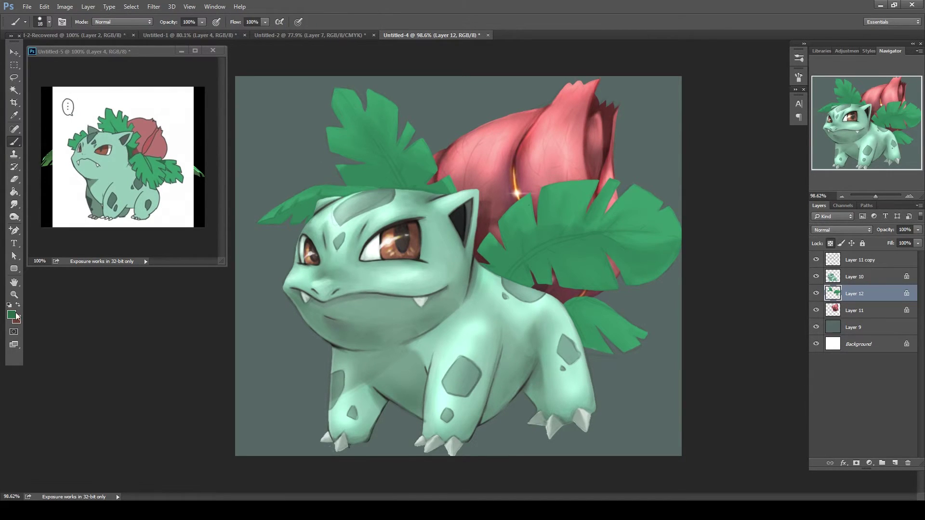
left_click(799, 77)
right_click(604, 191)
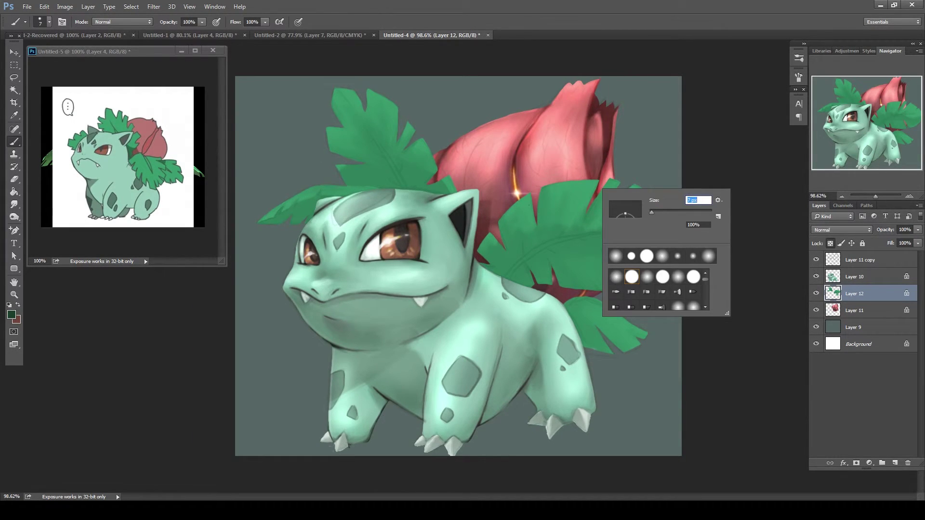
key("Return")
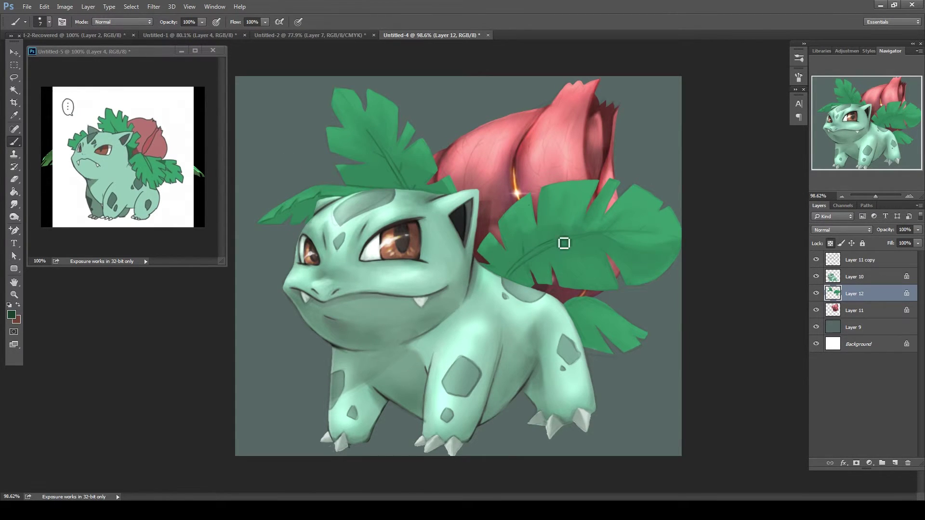
Paint dark veins along the right leaf and the lower right leaf
left_click_drag(561, 248, 643, 230)
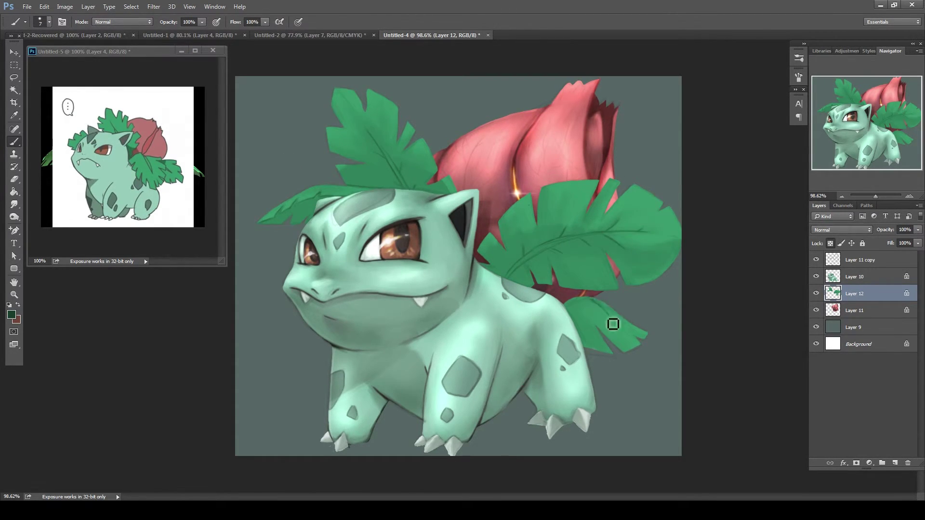
left_click_drag(606, 314, 625, 352)
right_click(625, 352)
key("Return")
left_click_drag(583, 318, 571, 310)
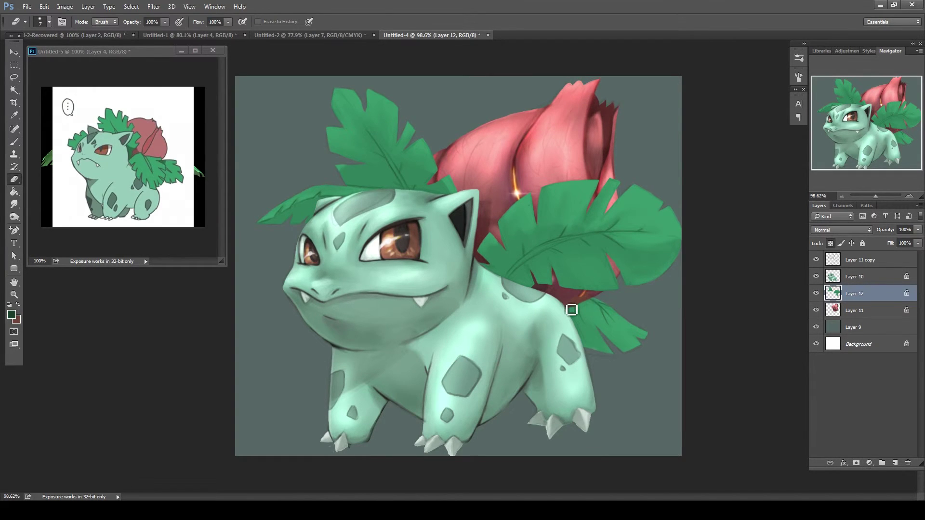
Burn the body beneath the leaves with a size-34 brush, then lasso the top leaf
key("o")
key("bracketleft")
key("bracketleft")
key("bracketleft")
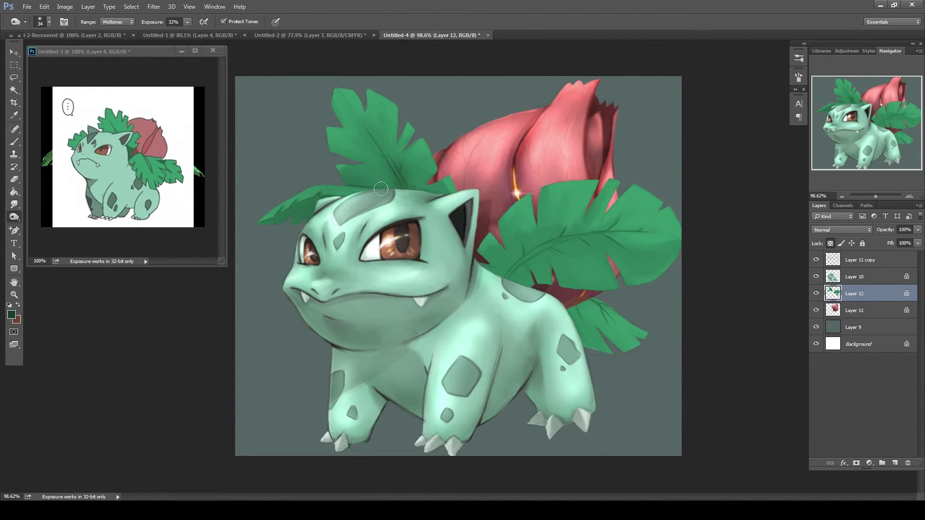
left_click_drag(526, 286, 588, 327)
key("l")
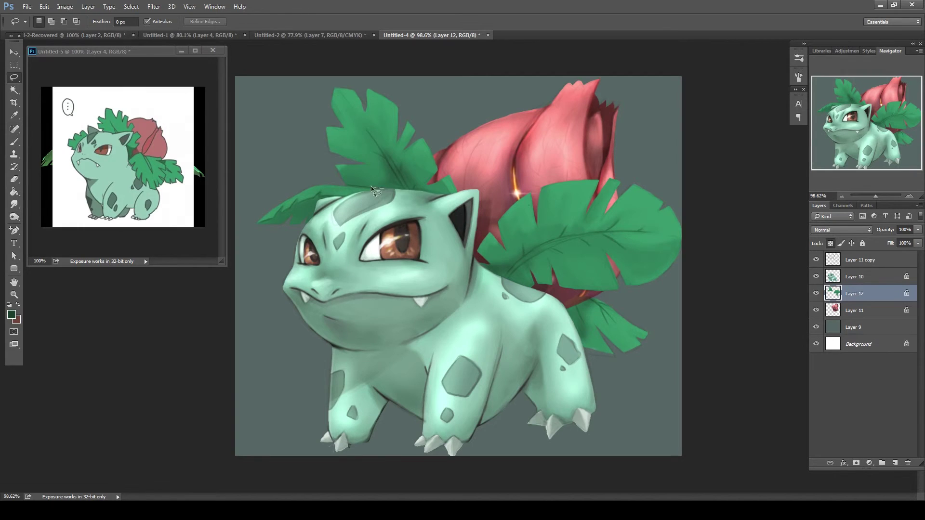
left_click_drag(354, 187, 375, 188)
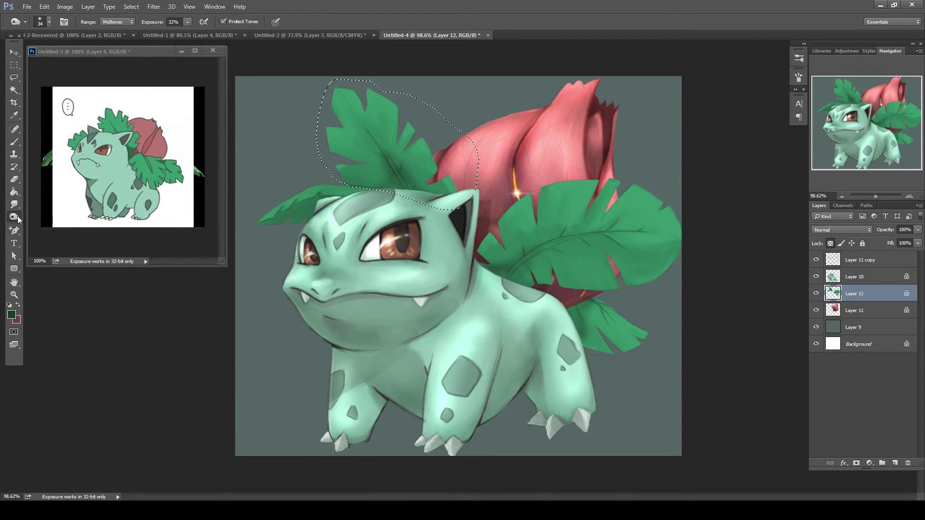
Shrink the brush to size 13 and select the left leaf for dodging
key("b")
key("F5")
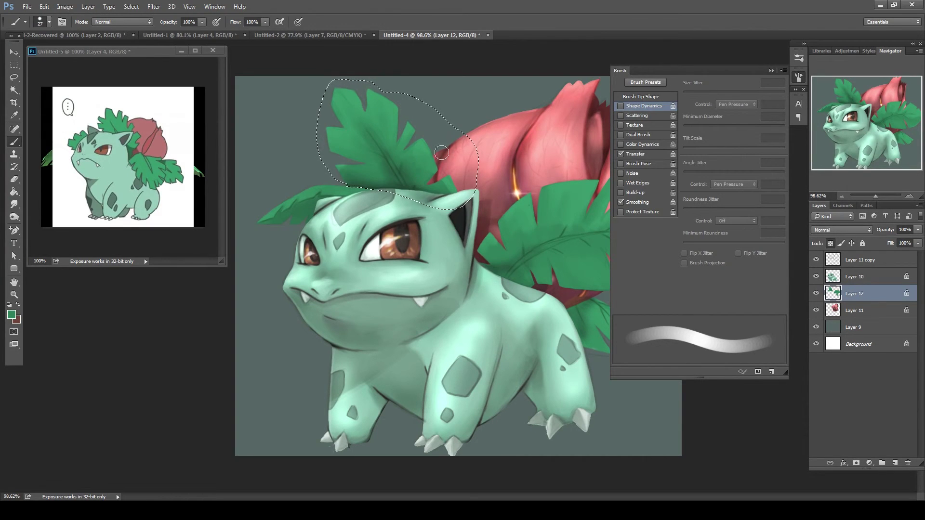
key("bracketleft")
key("bracketleft")
key("l")
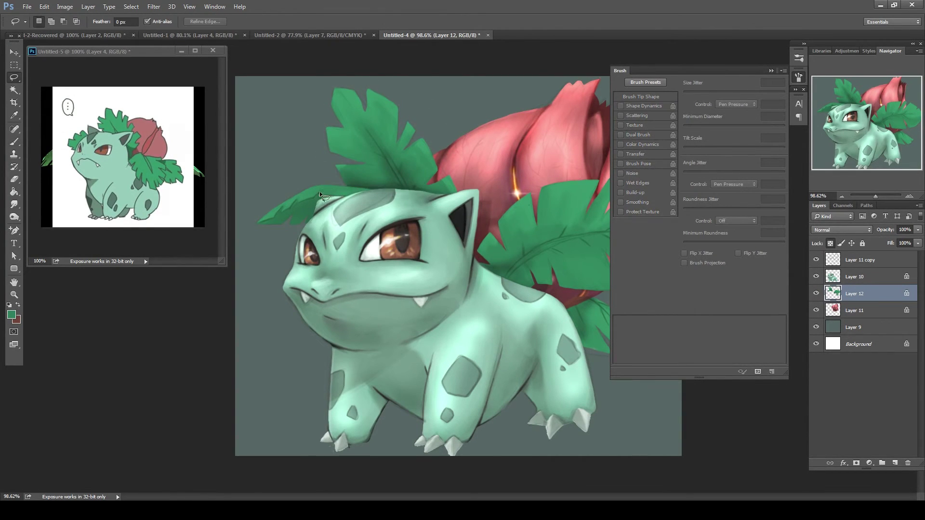
left_click_drag(342, 196, 335, 218)
key("o")
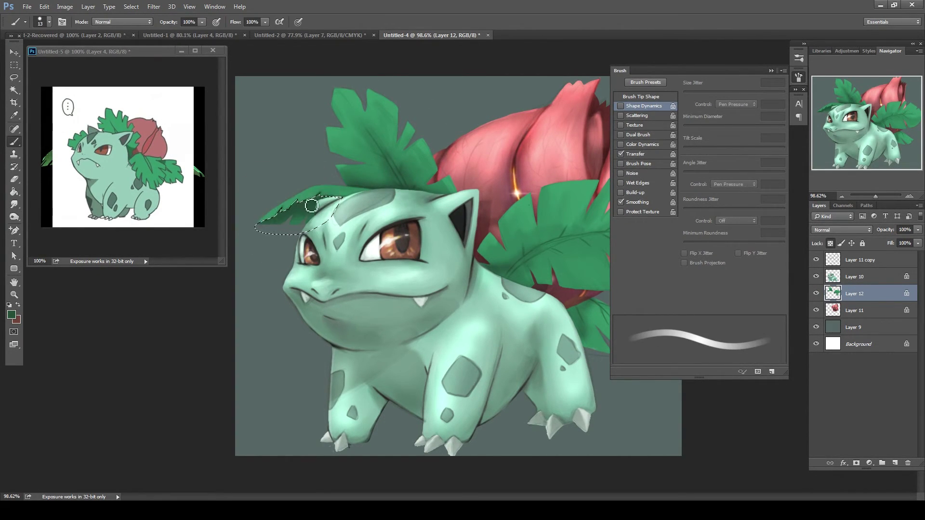
key("F5")
key("ctrl+d")
Outline part of the lower right leaf, sample the leaf green, and burn the right leaf
key("l")
left_click_drag(595, 297, 593, 376)
key("b")
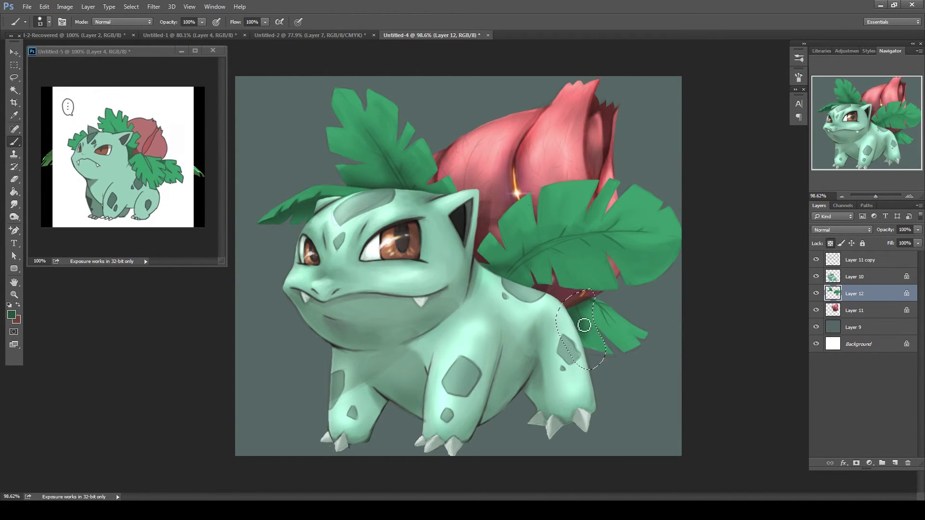
key("d")
left_click(593, 308, "alt")
key("o")
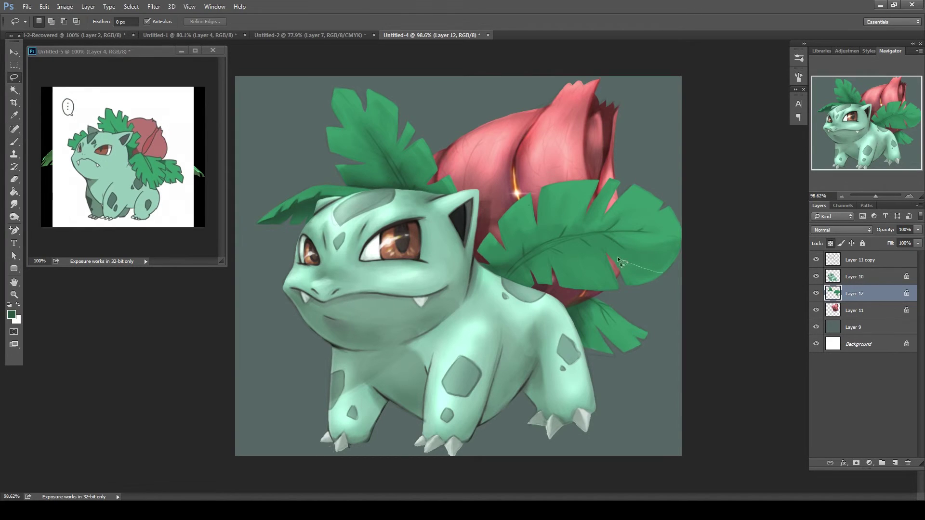
left_click_drag(482, 279, 602, 248)
Sample a brighter leaf green and paint it over the pink gap between the lobes
right_click(598, 251)
key("Escape")
key("b")
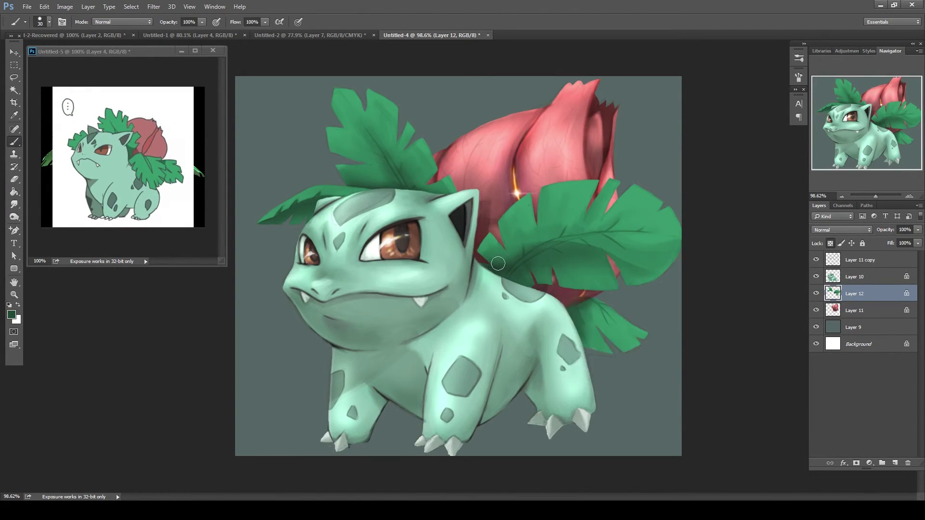
left_click(636, 231, "alt")
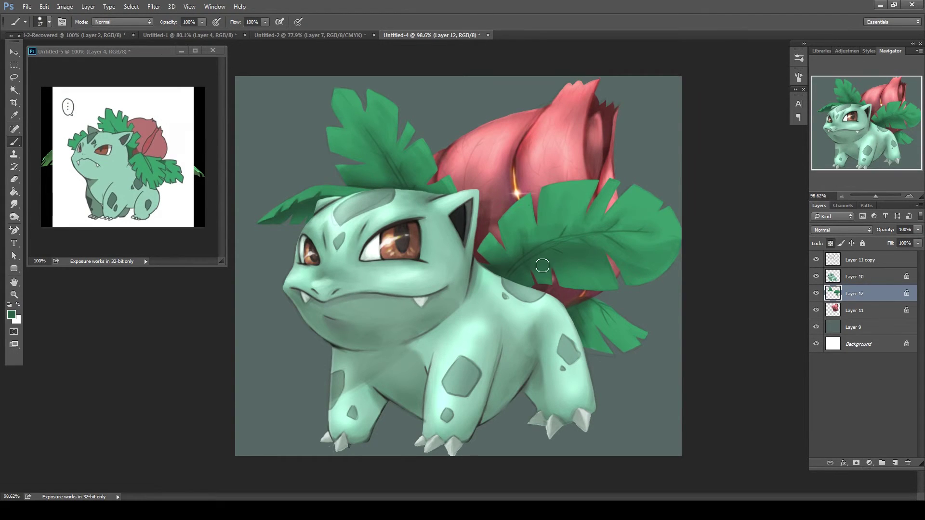
left_click_drag(521, 226, 595, 210)
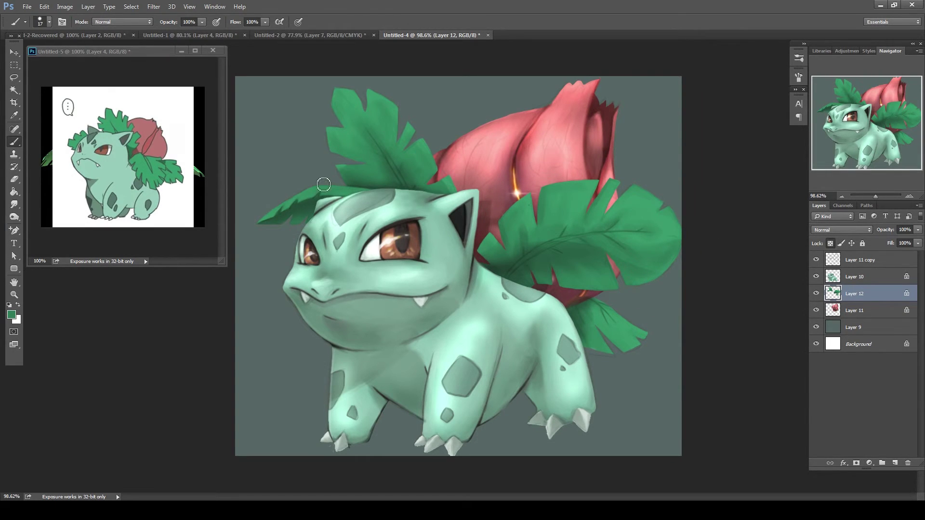
Dodge highlights with a size-71 brush across the upper-left, right front and lower-right leaves
right_click(14, 216)
left_click(49, 215)
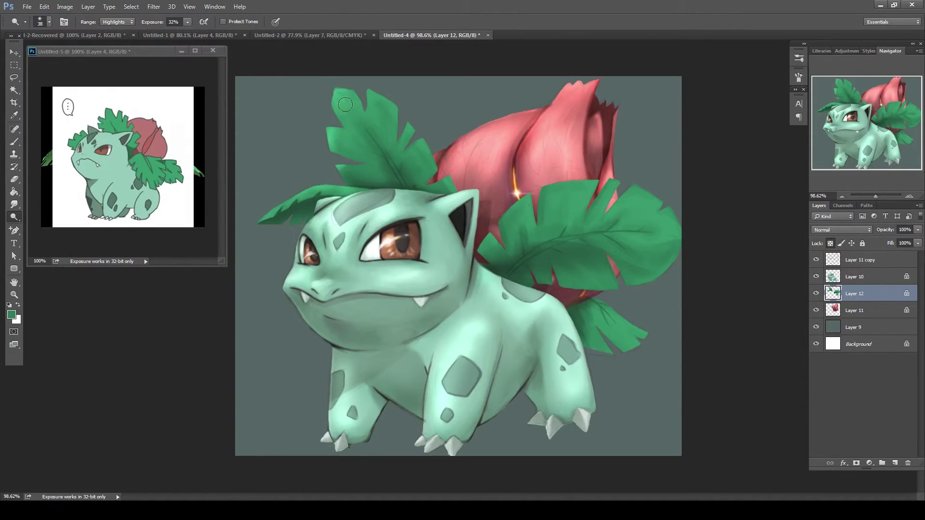
right_click(386, 145)
left_click_drag(356, 106, 410, 149)
right_click(424, 142)
left_click_drag(340, 135, 366, 169)
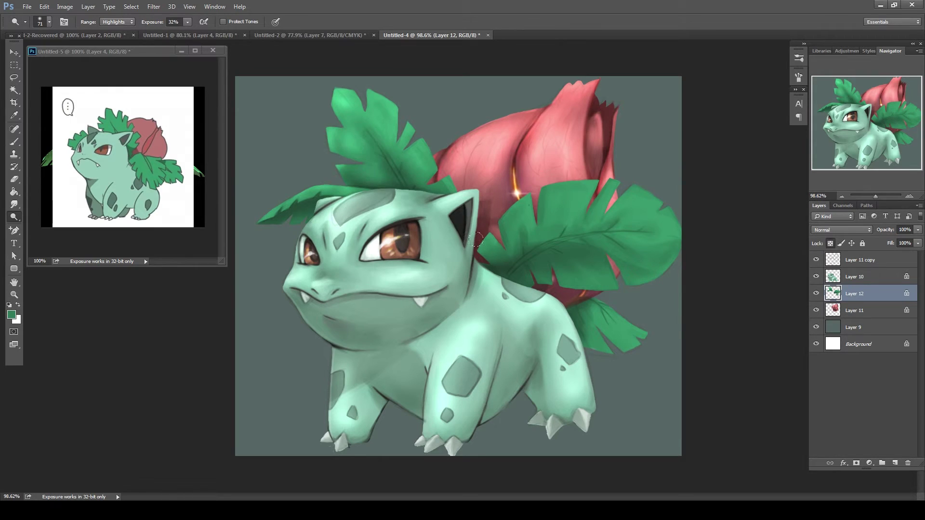
mouse_move(475, 238)
left_mouse_down()
mouse_move(525, 202)
mouse_move(607, 188)
mouse_move(672, 226)
mouse_move(644, 263)
left_mouse_up()
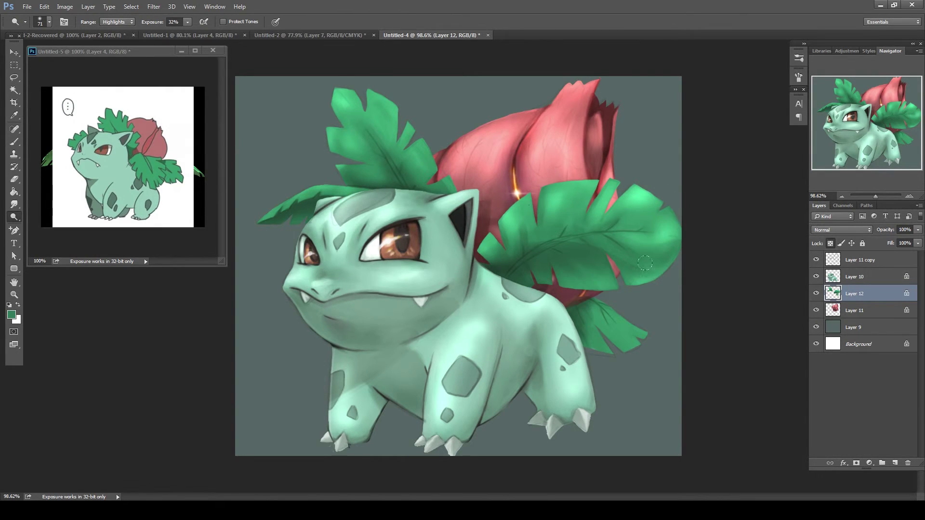
mouse_move(590, 347)
left_mouse_down()
mouse_move(645, 332)
mouse_move(597, 298)
left_mouse_up()
Burn the top leaf's outer edge, the right leaf's top edge and the lower small leaf
left_click(14, 203)
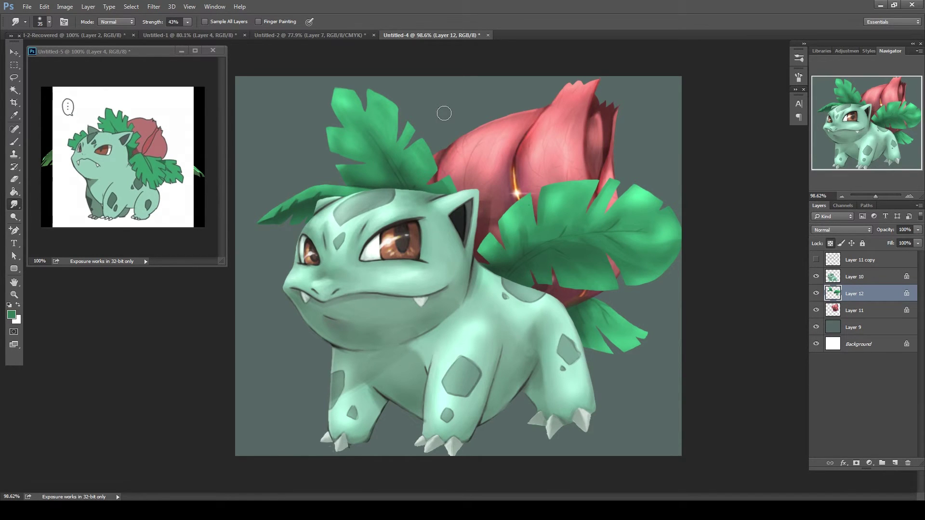
right_click(14, 217)
left_click(48, 214)
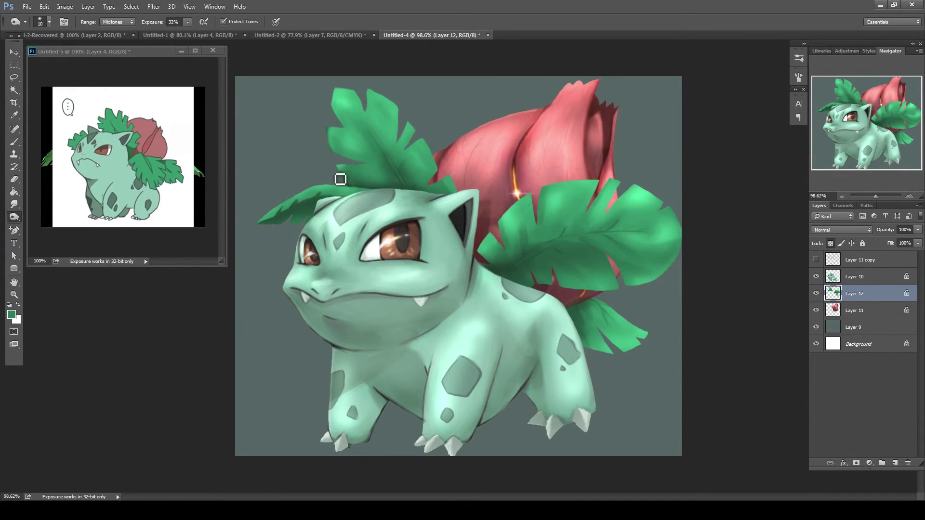
mouse_move(336, 104)
left_mouse_down()
mouse_move(348, 89)
mouse_move(394, 99)
mouse_move(443, 172)
mouse_move(265, 227)
mouse_move(320, 201)
mouse_move(306, 213)
left_mouse_up()
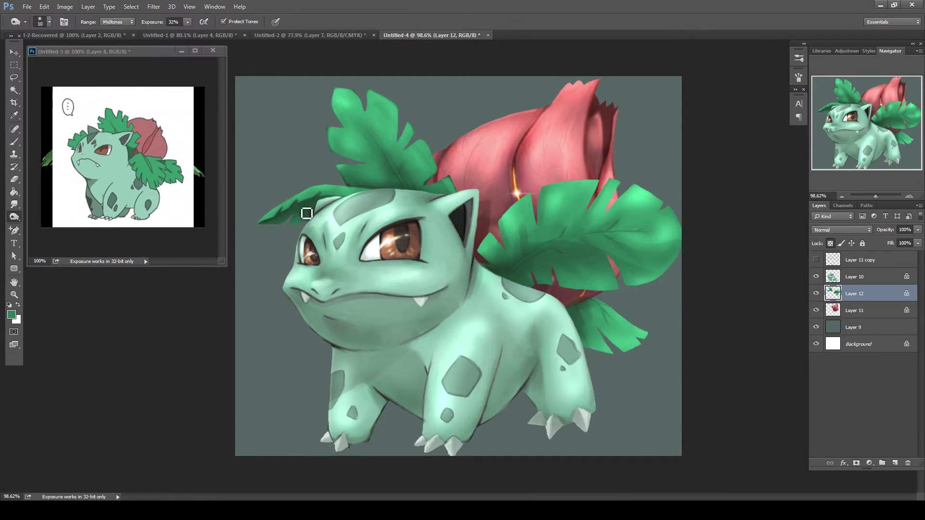
key("b")
left_click(15, 217)
mouse_move(549, 190)
left_mouse_down()
mouse_move(594, 212)
mouse_move(602, 230)
left_mouse_up()
mouse_move(673, 212)
left_mouse_down()
mouse_move(586, 319)
mouse_move(612, 352)
left_mouse_up()
key("r")
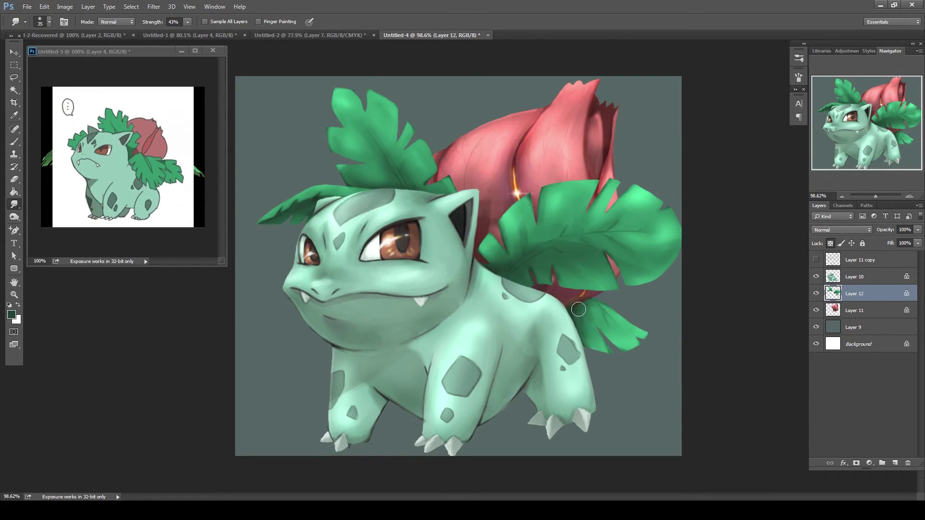
Lasso the leaves on the flower layer and shift their colour with Hue/Saturation
key("l")
left_click(444, 151, "ctrl")
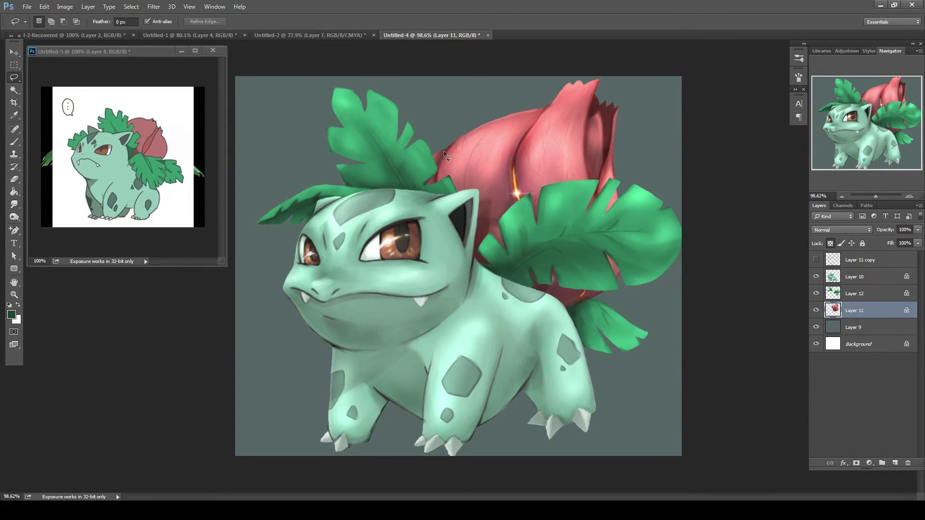
left_click_drag(457, 181, 446, 180)
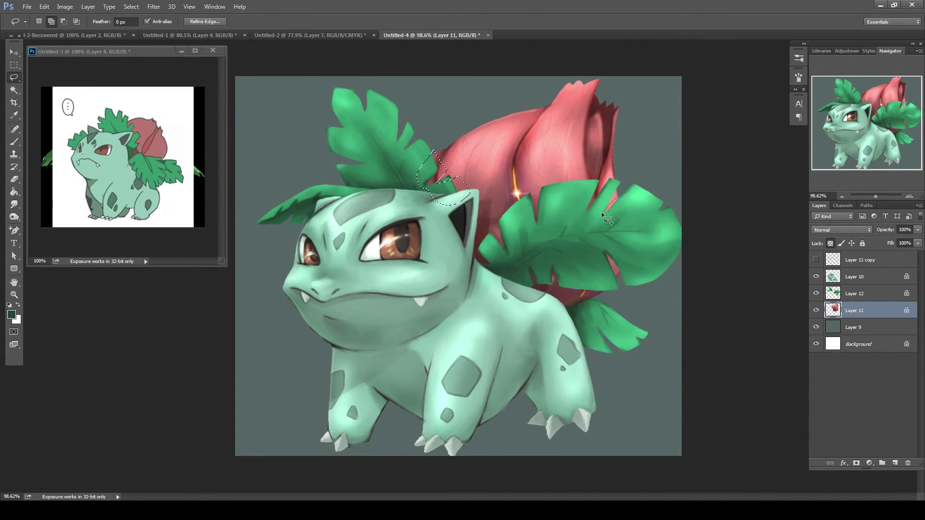
left_click_drag(555, 180, 536, 227)
left_click_drag(550, 296, 530, 263)
left_click(64, 7)
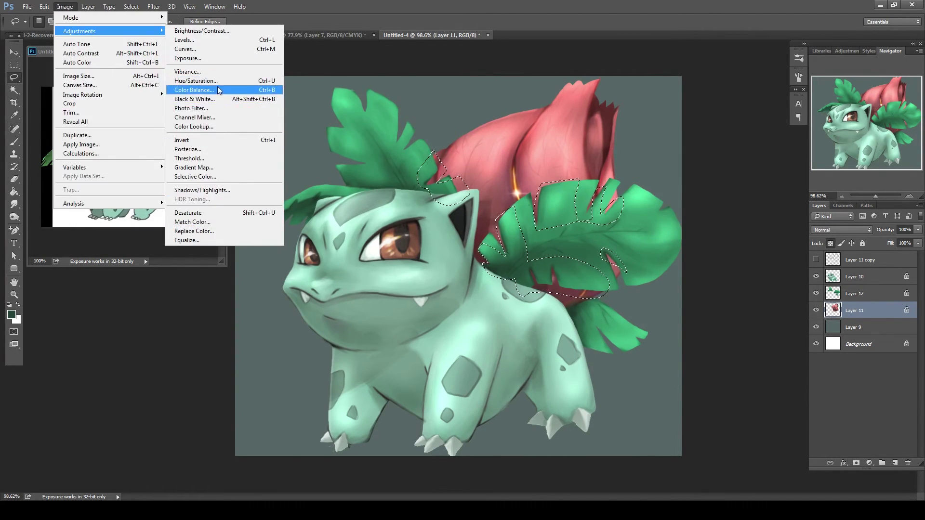
left_click(196, 80)
key("Return")
Outline the back patch, clear the selection, and move to body layer Layer 10
key("alt+bracketright")
left_click_drag(565, 310, 597, 287)
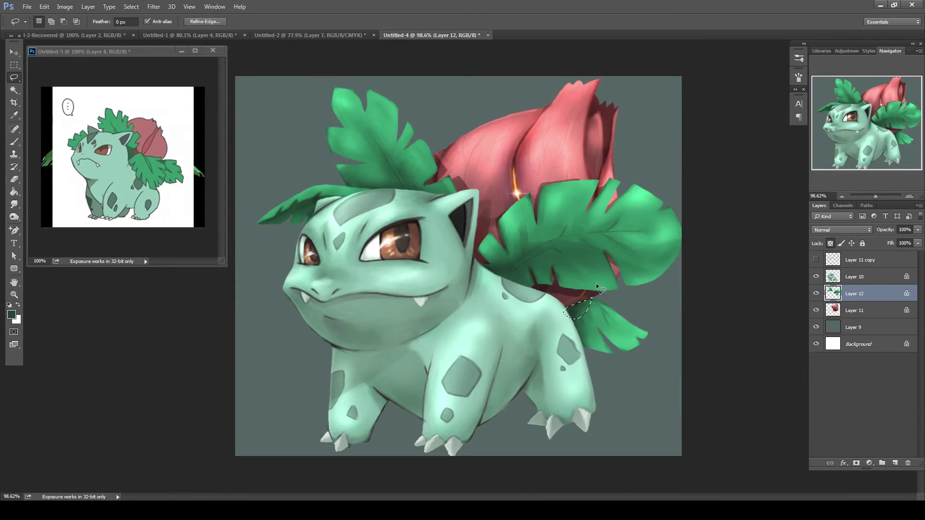
left_click(65, 7)
key("Escape")
key("ctrl+d")
key("r")
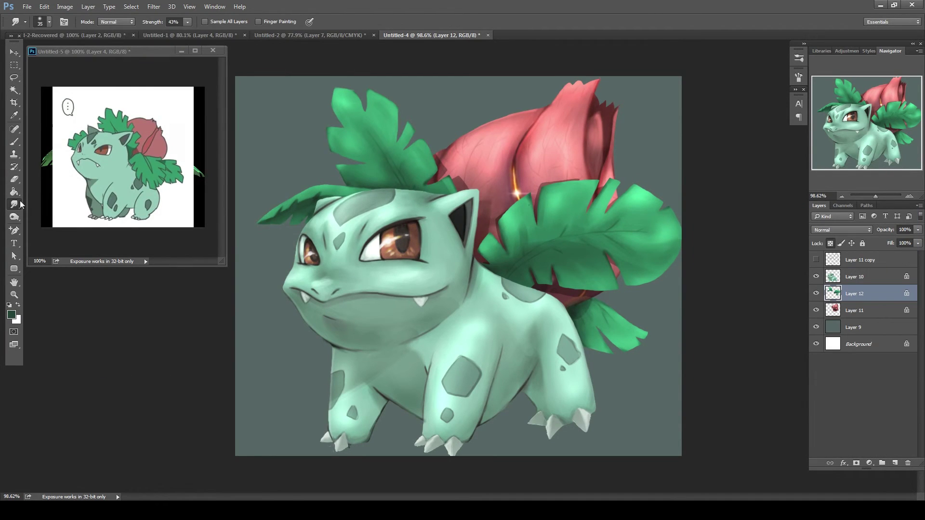
key("alt+bracketleft")
key("alt+bracketright")
key("alt+bracketright")
Recolour the head and back patches with Hue/Saturation, then pick the light teal body colour
key("l")
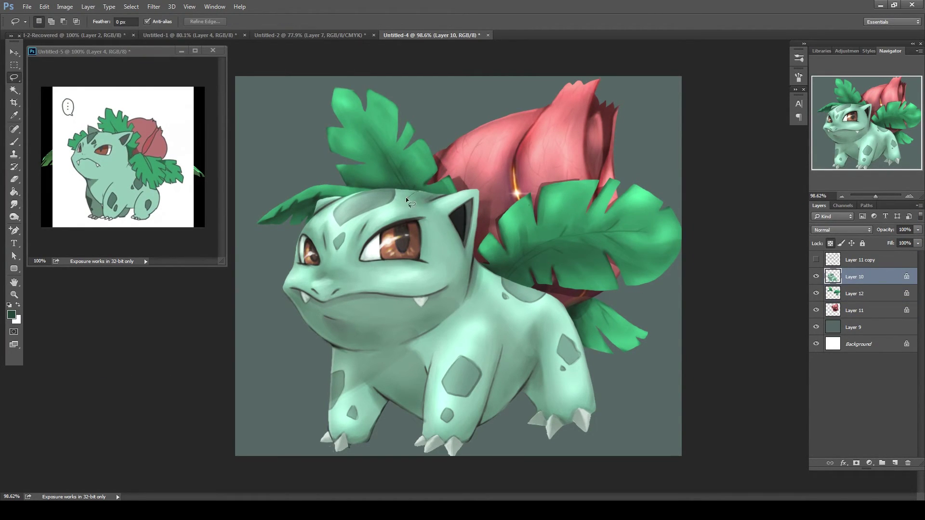
left_click_drag(339, 203, 423, 183)
left_click_drag(515, 282, 568, 314)
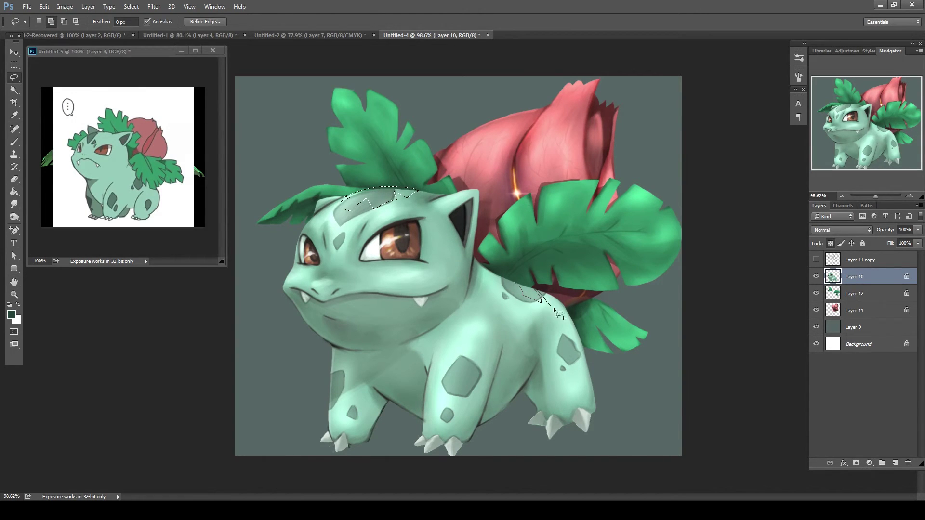
left_click(44, 7)
key("Escape")
key("ctrl+u")
left_click(891, 229)
key("ctrl+d")
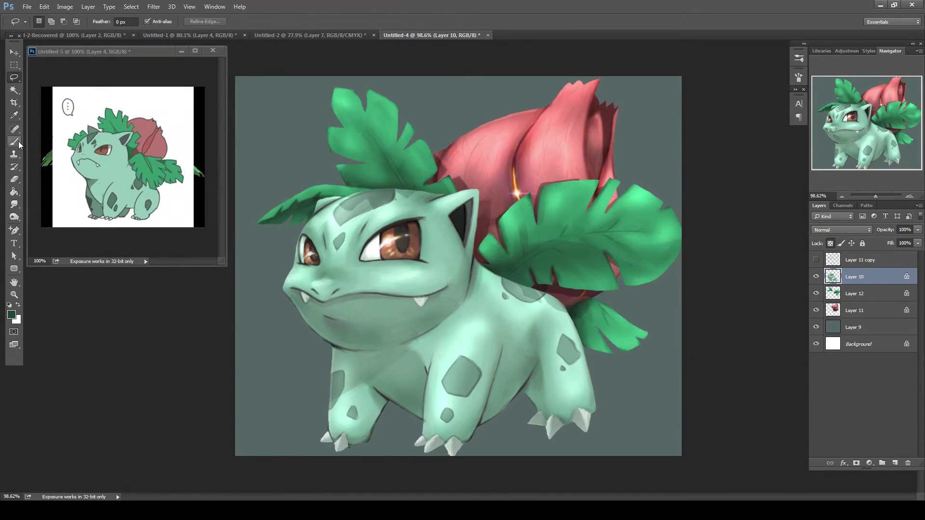
left_click(14, 141)
left_click(347, 204, "alt")
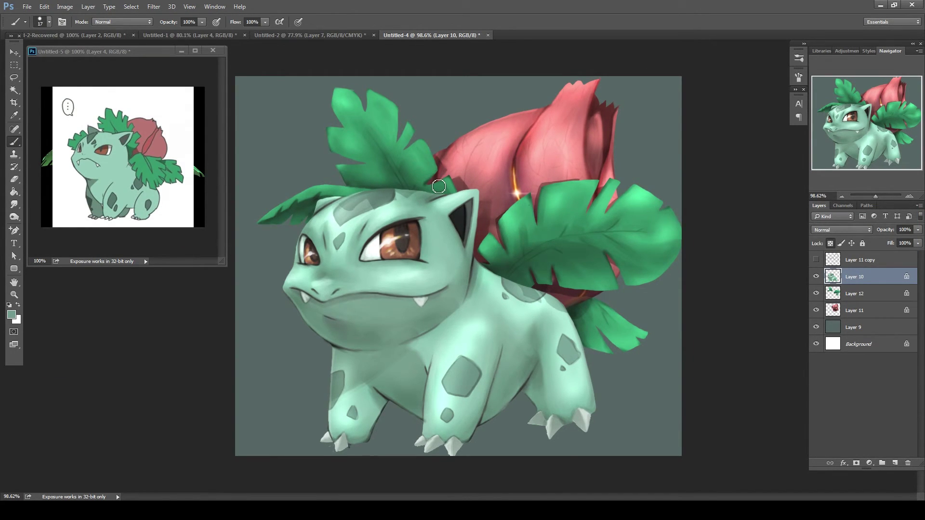
Warp the right leaf on Layer 12 into a new curve, then outline the top-left leaf
key("l")
left_click_drag(535, 318, 539, 315)
key("ctrl+t")
key("Escape")
left_click(854, 293)
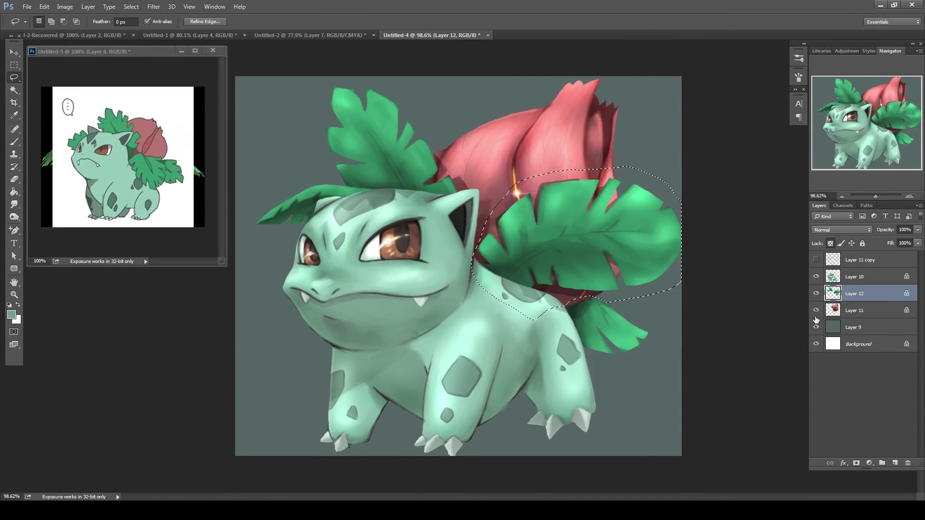
key("ctrl+t")
mouse_move(682, 289)
left_mouse_down()
mouse_move(687, 268)
mouse_move(651, 208)
left_mouse_up()
key("Return")
key("ctrl+d")
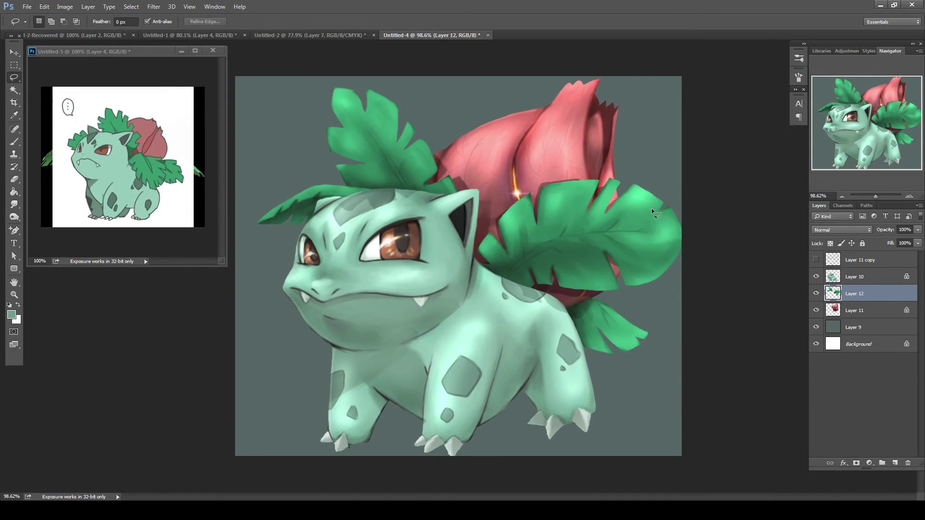
left_click_drag(337, 187, 343, 184)
Warp the top-left leaf upward and return to the body layer
key("ctrl+t")
left_click_drag(340, 97, 419, 98)
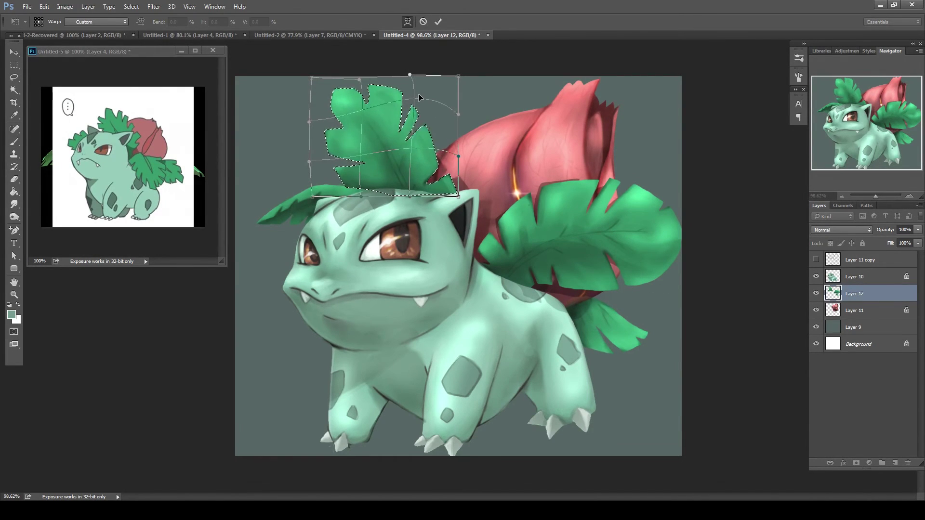
key("Return")
key("ctrl+d")
key("r")
key("alt+bracketright")
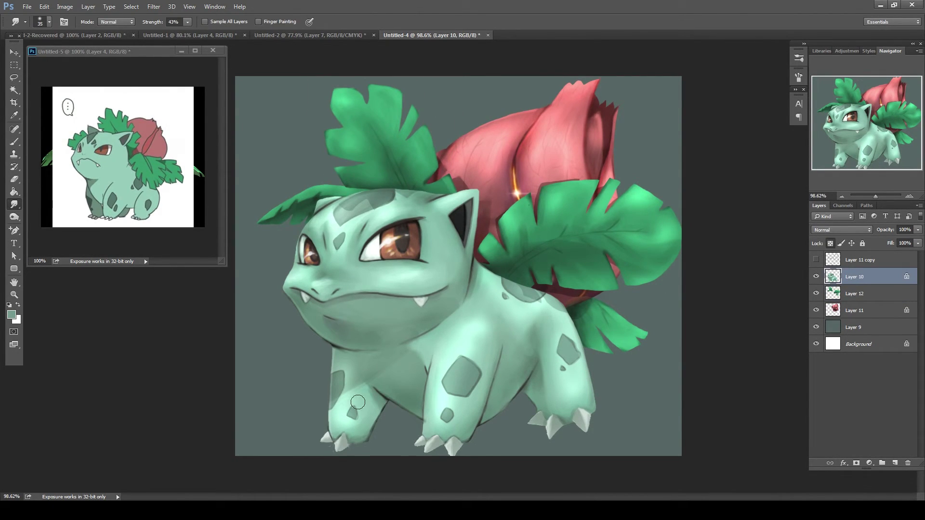
Dodge the snout between nose and mouth and lock the body layer's transparency
key("o")
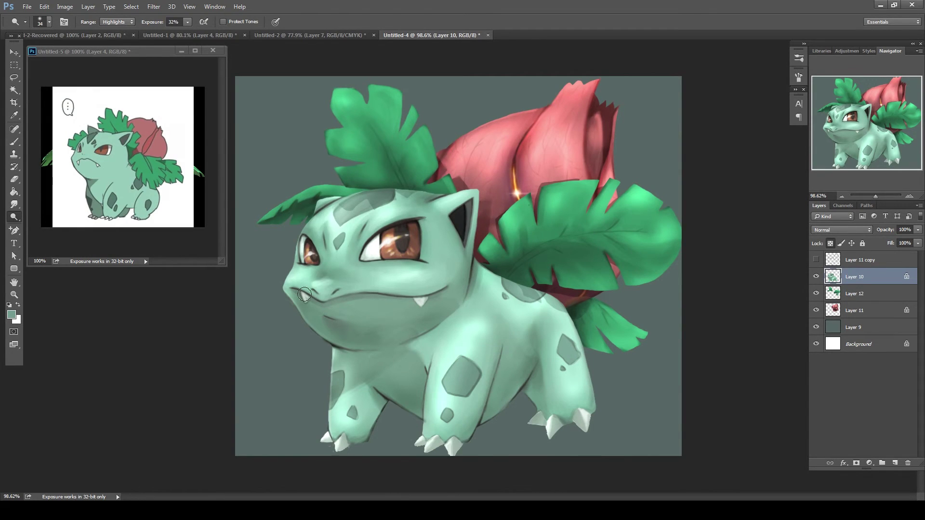
left_click_drag(305, 294, 333, 274)
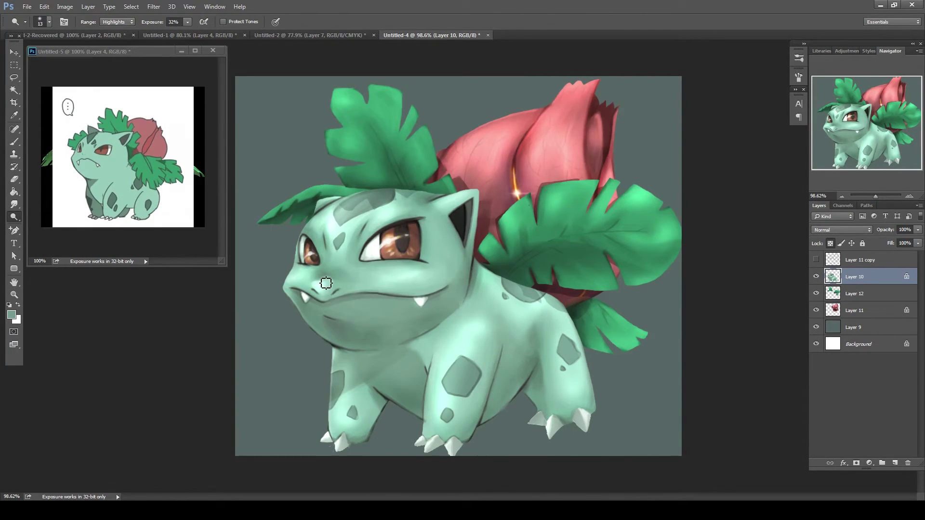
key("shift+o")
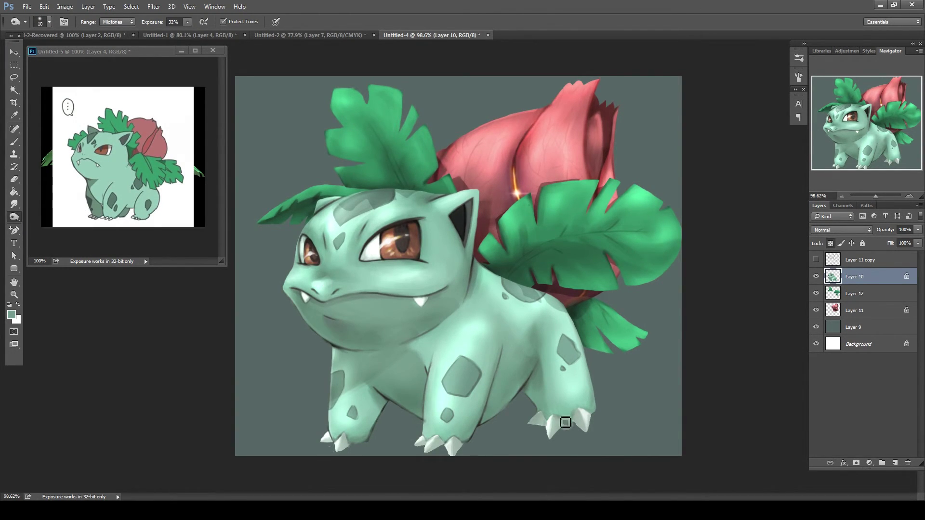
key("r")
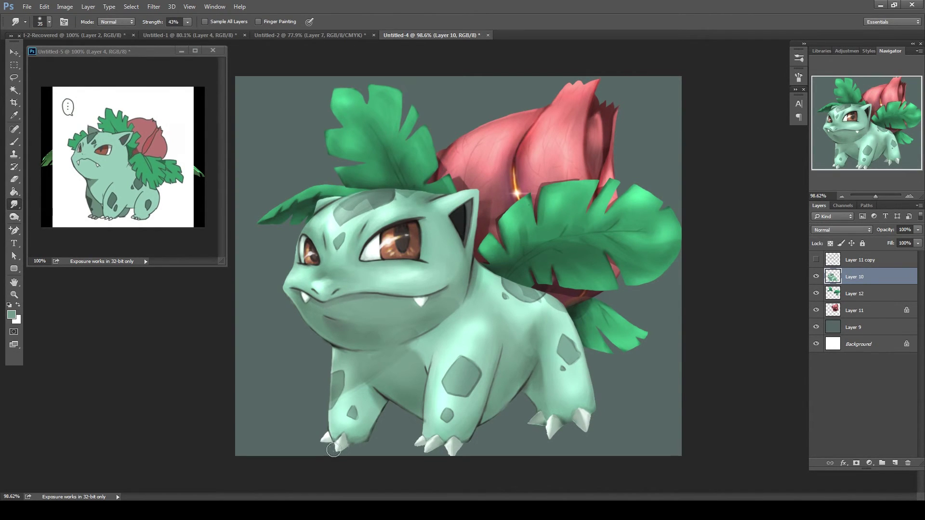
key("e")
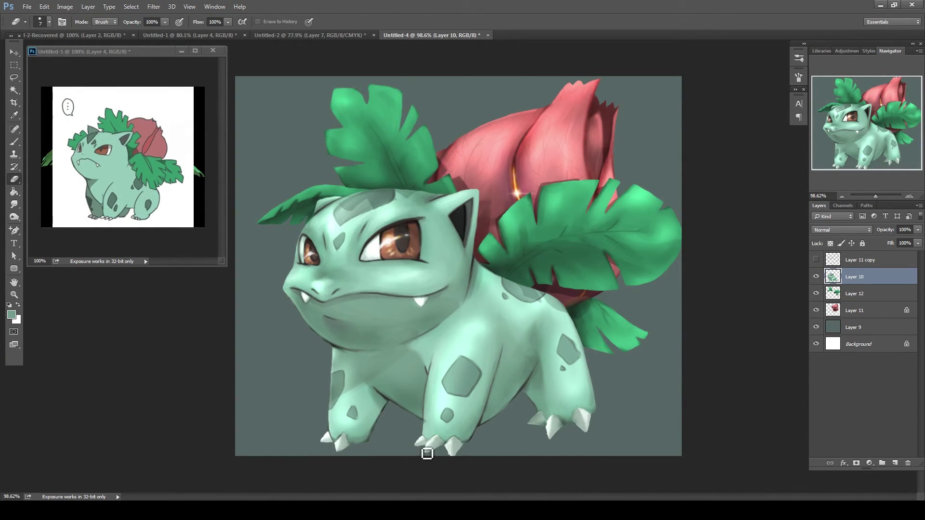
key("b")
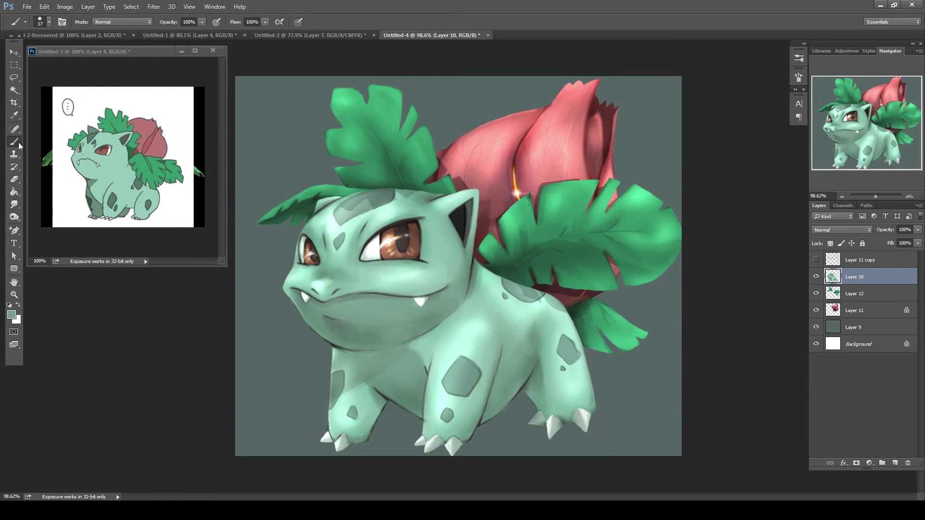
key("slash")
Check the brush presets and unlock the body layer's transparency
right_click(337, 350)
key("Escape")
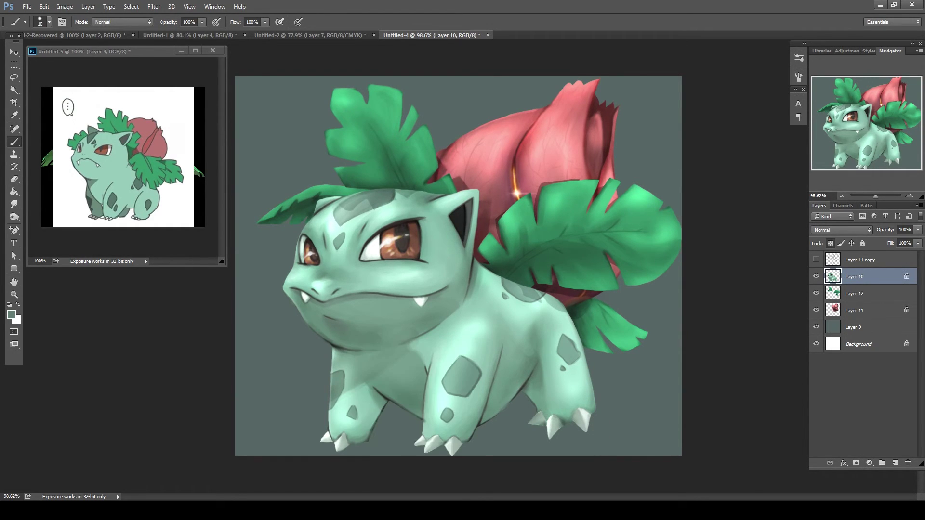
key("e")
key("slash")
key("b")
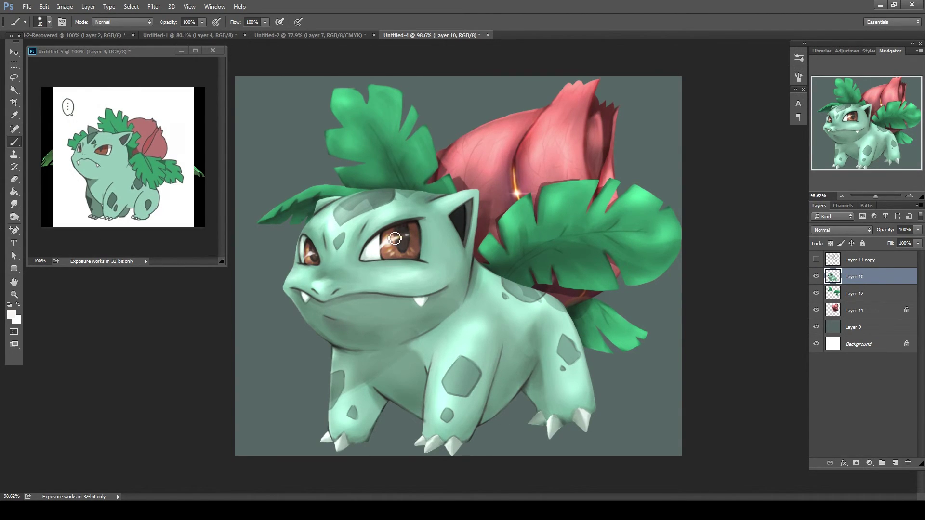
Sample the body teal and set a brighter green as the foreground colour
key("i")
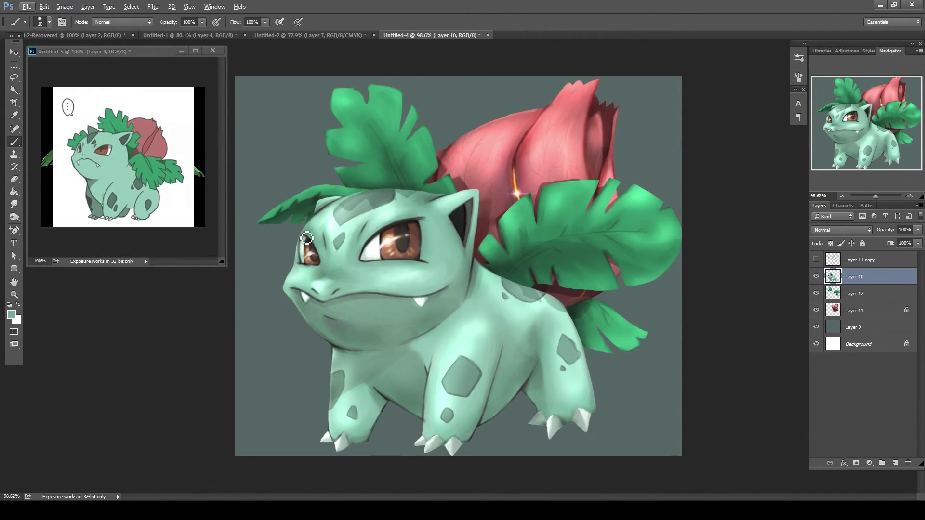
left_click(296, 259)
left_click(12, 314)
left_click(294, 342)
left_click(428, 322)
key("b")
On a new clipped layer, paint pink blush on the cheek and tint the lower fang red
left_click(895, 463)
key("ctrl+alt+g")
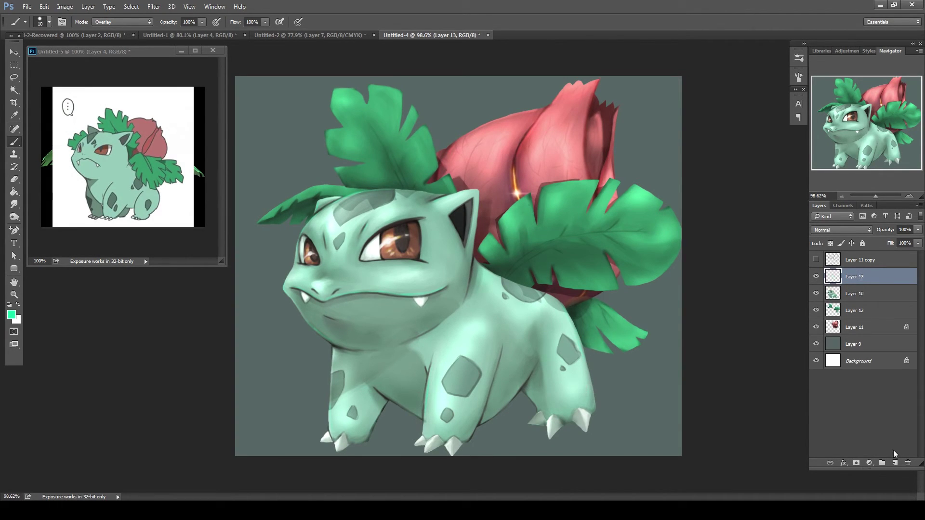
left_click(497, 149, "alt")
right_click(479, 236)
key("F5")
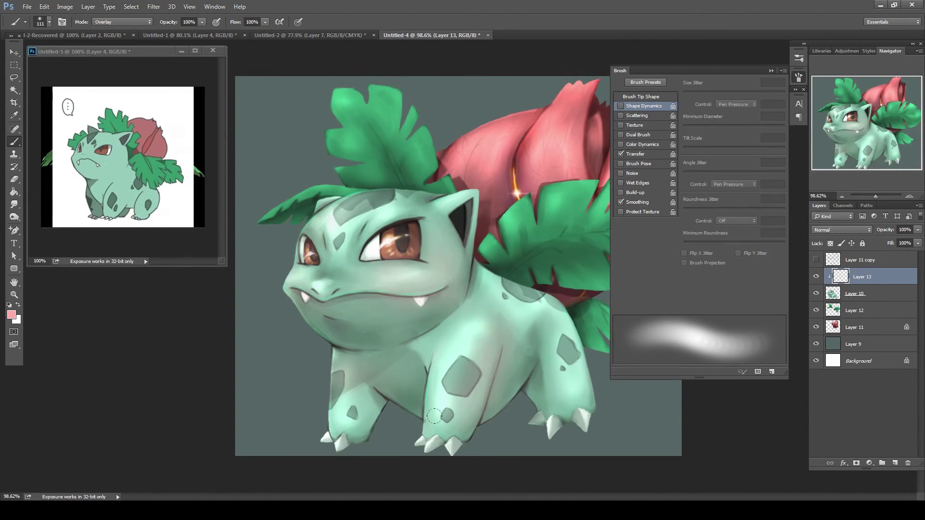
left_click_drag(327, 327, 371, 332)
left_click(12, 315)
left_click(312, 358)
left_click(426, 321)
left_click(307, 293)
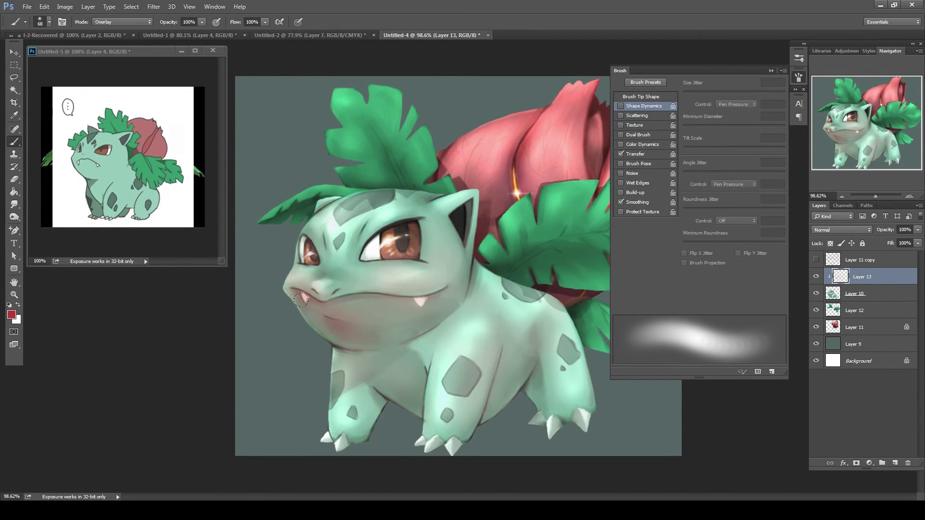
Tidy the blush with a small hard eraser, then adjust the layer's opacity and release its clipping
key("e")
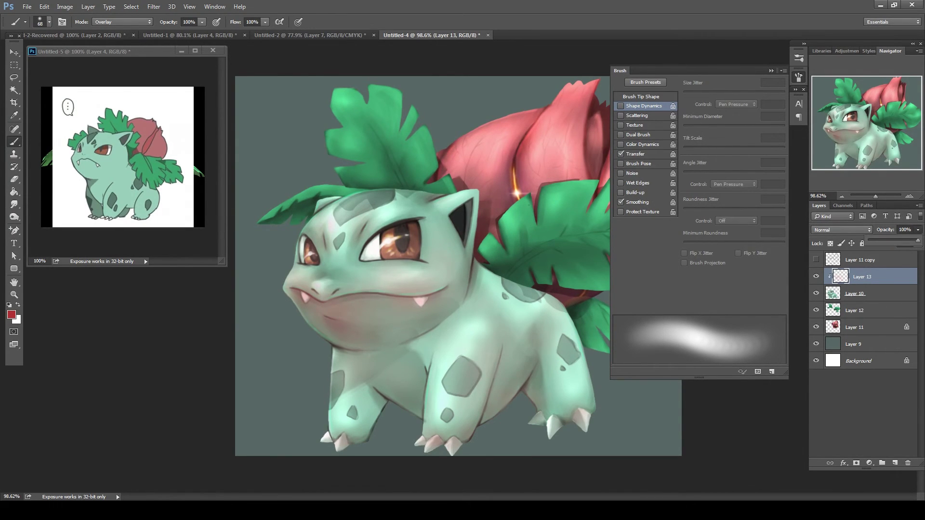
right_click(308, 302)
left_click(424, 393)
key("Return")
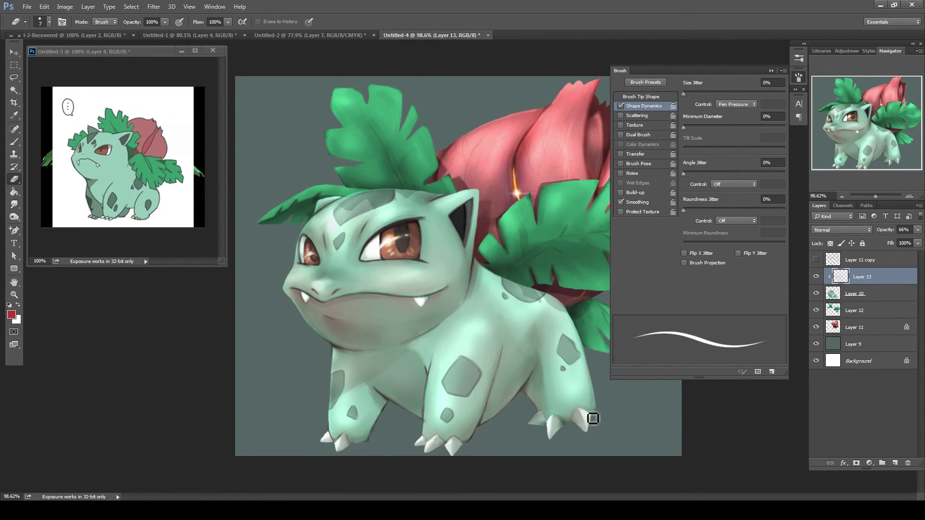
left_click(799, 77)
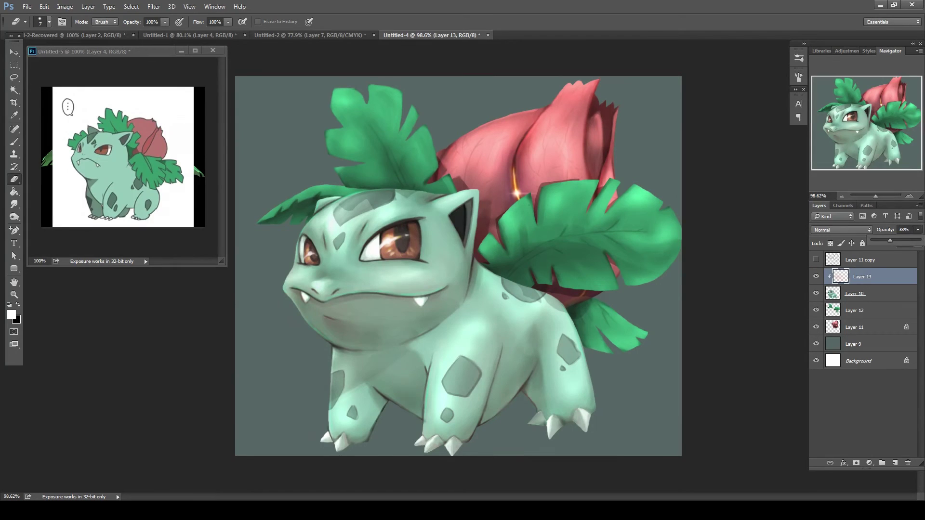
left_click(919, 205)
left_click(840, 385)
key("b")
Paint rim light along the face, legs, claws, ear, forehead, leaves, bulb and right leaf edges
mouse_move(289, 294)
left_mouse_down()
mouse_move(306, 231)
mouse_move(295, 272)
left_mouse_up()
left_click_drag(337, 424, 333, 385)
left_click_drag(430, 432, 455, 444)
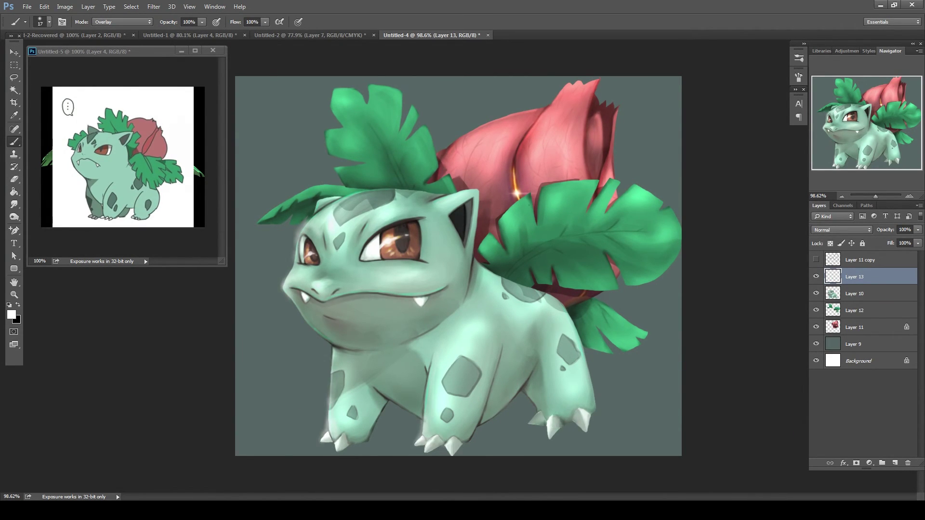
left_click_drag(549, 420, 560, 417)
left_click_drag(468, 194, 456, 197)
left_click_drag(313, 203, 325, 241)
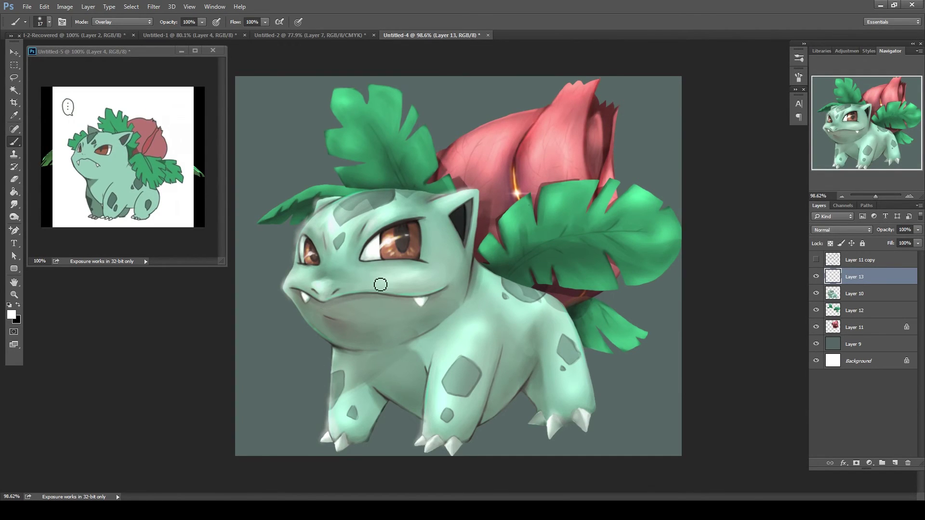
left_click_drag(262, 222, 313, 191)
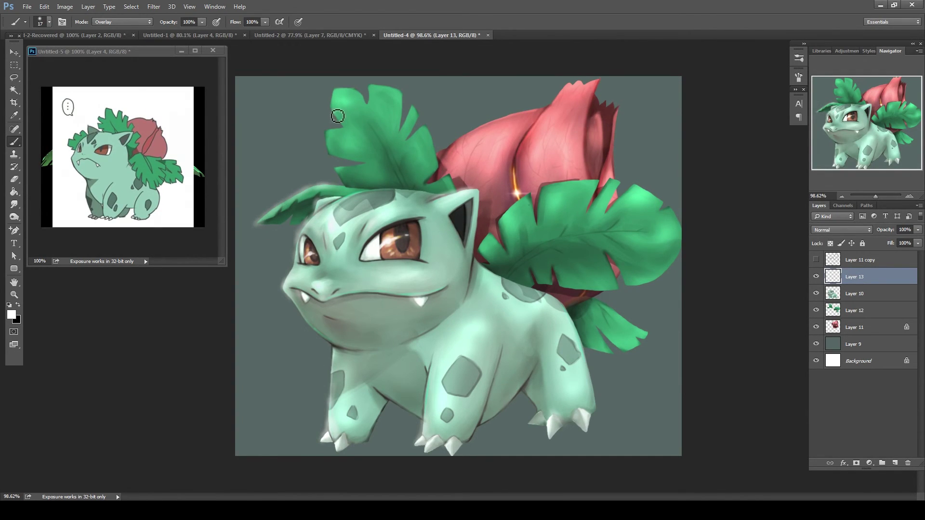
left_click_drag(332, 92, 333, 159)
left_click_drag(448, 163, 506, 118)
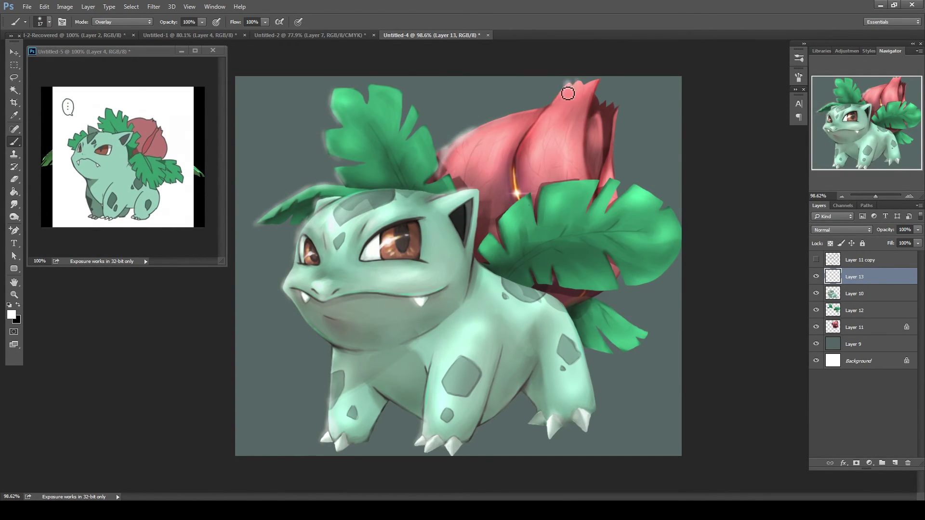
left_click_drag(568, 88, 551, 111)
left_click_drag(595, 86, 605, 128)
left_click_drag(510, 202, 505, 229)
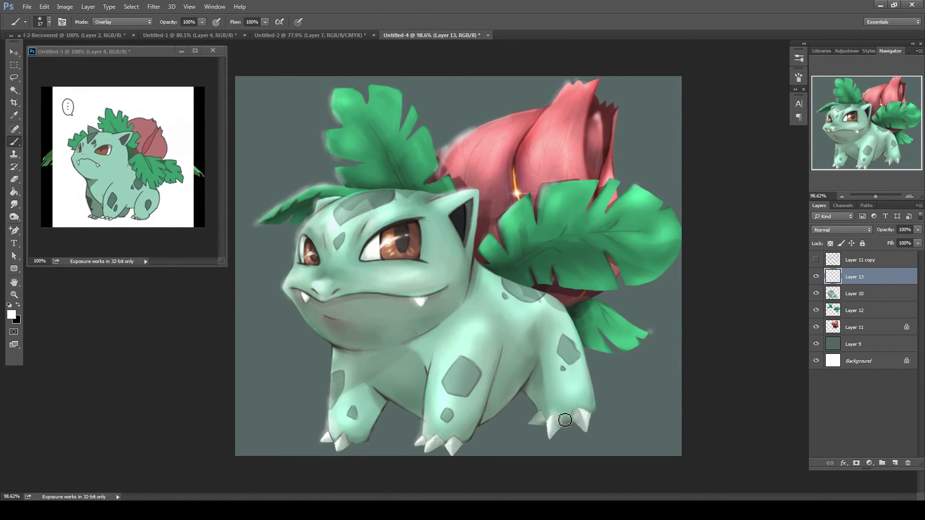
Preview Gaussian Blur without applying it, then add a new layer above the background fill
left_click(153, 6)
left_click(124, 149)
key("Return")
key("e")
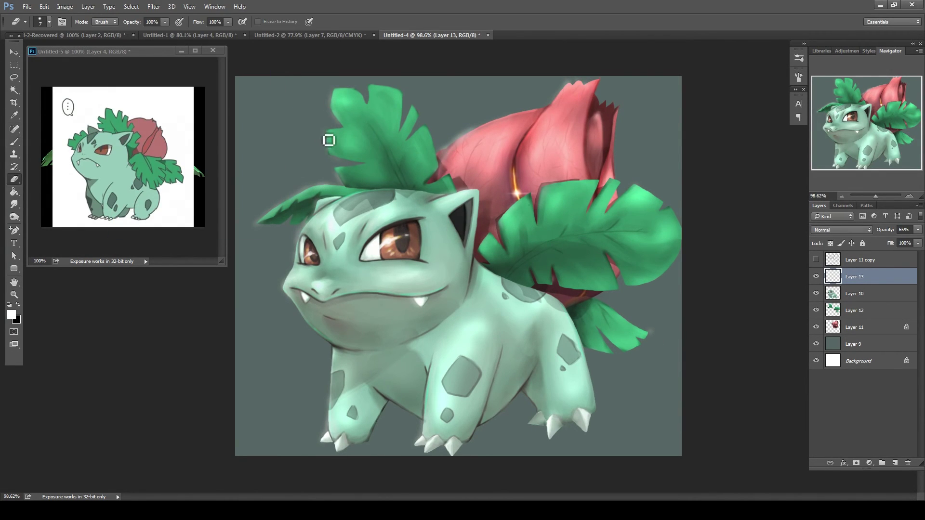
right_click(376, 176)
key("Escape")
left_click(12, 314)
Paint a large teal-green glow around Ivysaur on Layer 14, then return blending to Normal
left_click(239, 353)
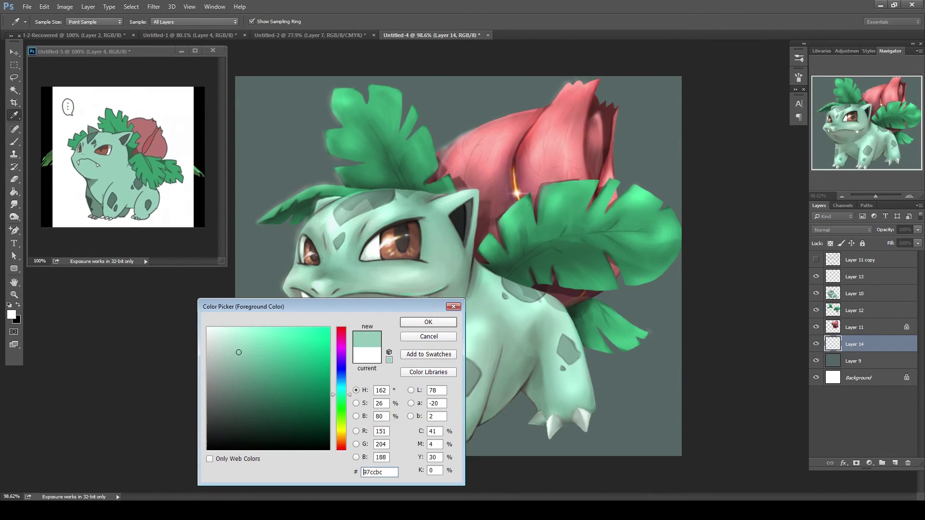
left_click(427, 323)
right_click(424, 299)
key("Escape")
key("ctrl+z")
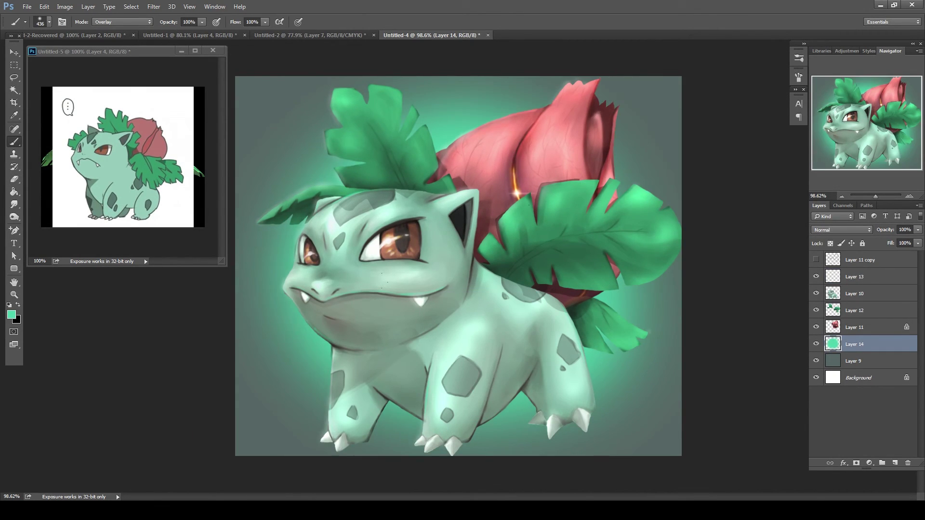
left_click(12, 315)
left_click(426, 321)
left_click(123, 21)
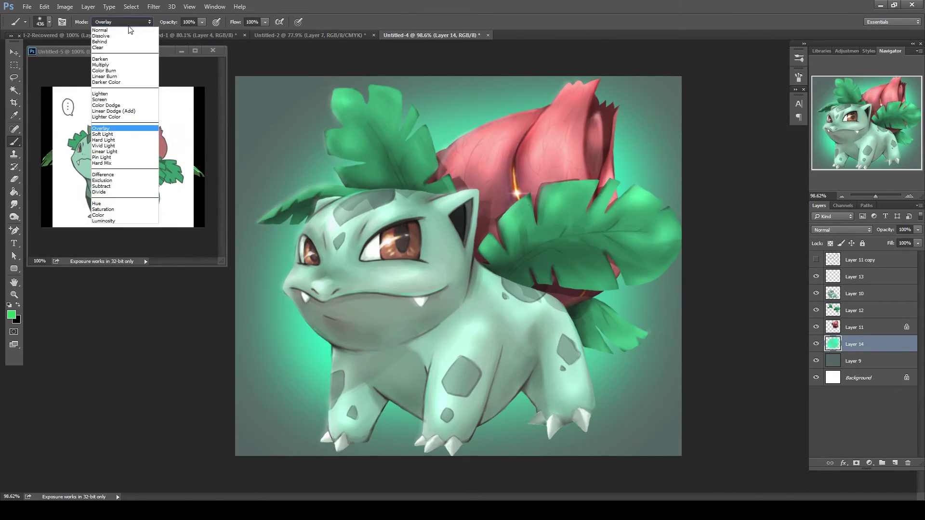
Merge the character layers into Layer 13 and burn the belly, hind leg, bulb and leaf edges
left_click(851, 294)
left_click(854, 327, "shift")
left_click(854, 277, "ctrl")
key("ctrl+e")
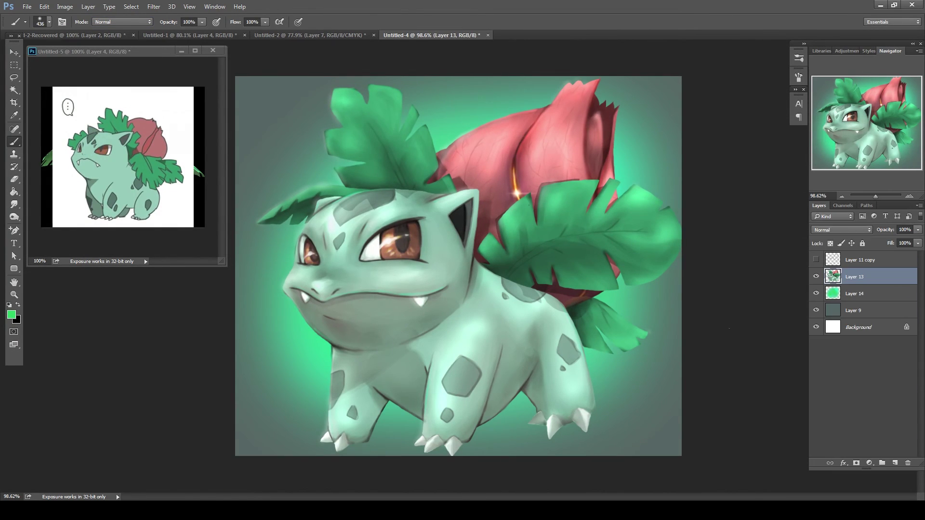
key("o")
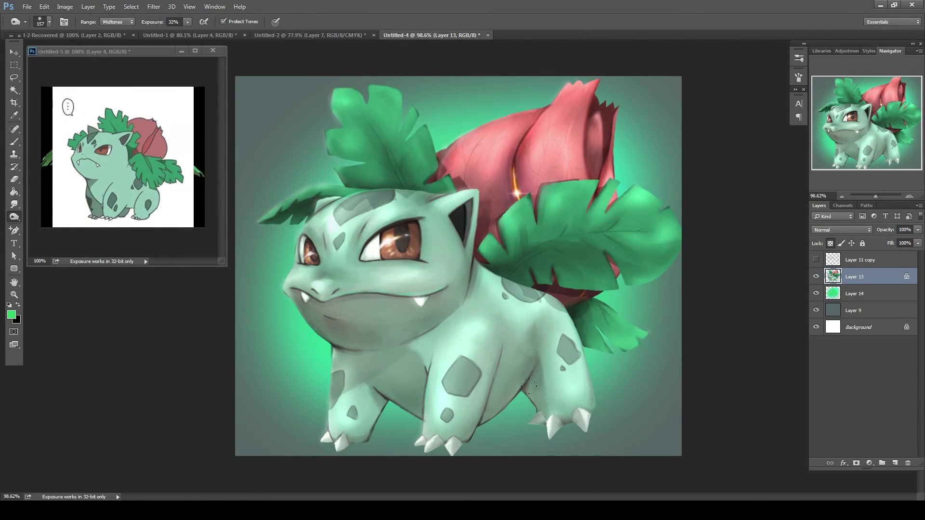
mouse_move(482, 400)
left_mouse_down()
mouse_move(549, 417)
mouse_move(592, 381)
left_mouse_up()
key("bracketleft")
key("bracketleft")
key("bracketleft")
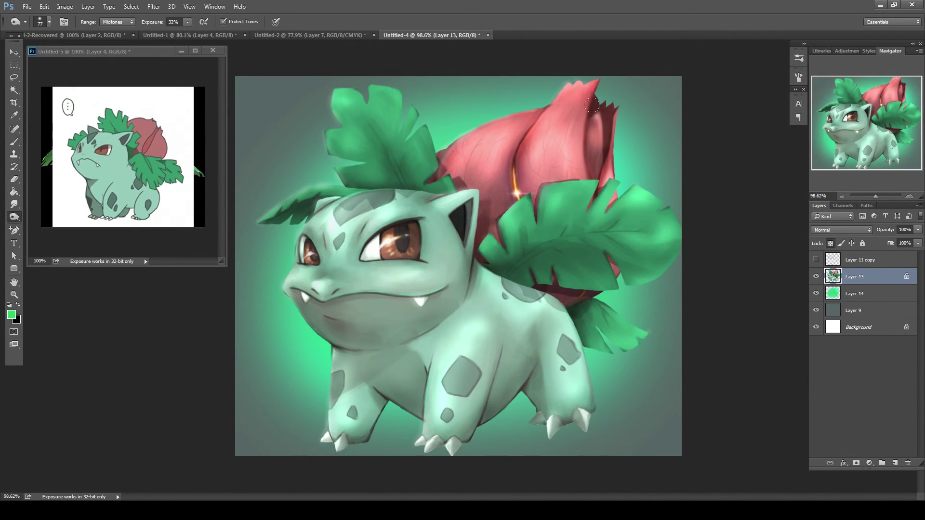
left_click_drag(592, 92, 604, 306)
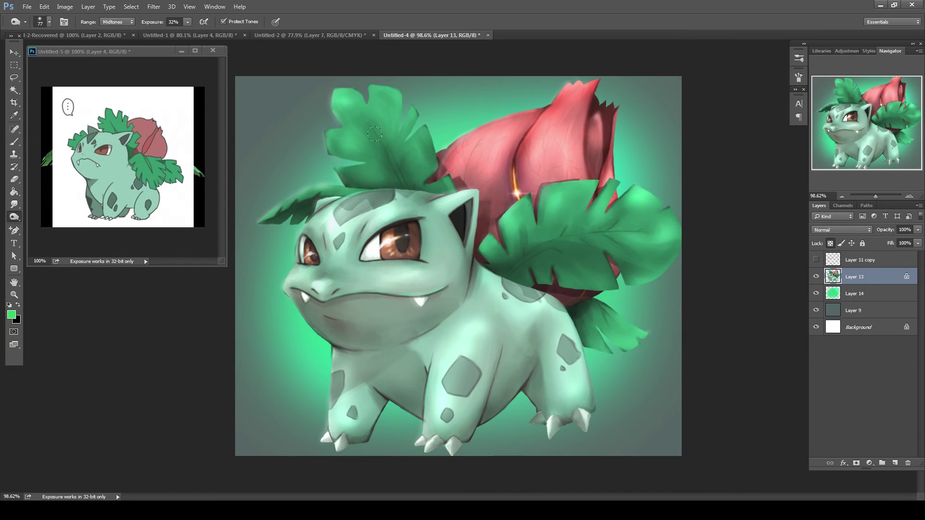
Set up a soft smudge brush at size 18
key("b")
right_click(576, 182)
left_click(553, 190, "alt")
key("r")
right_click(544, 187)
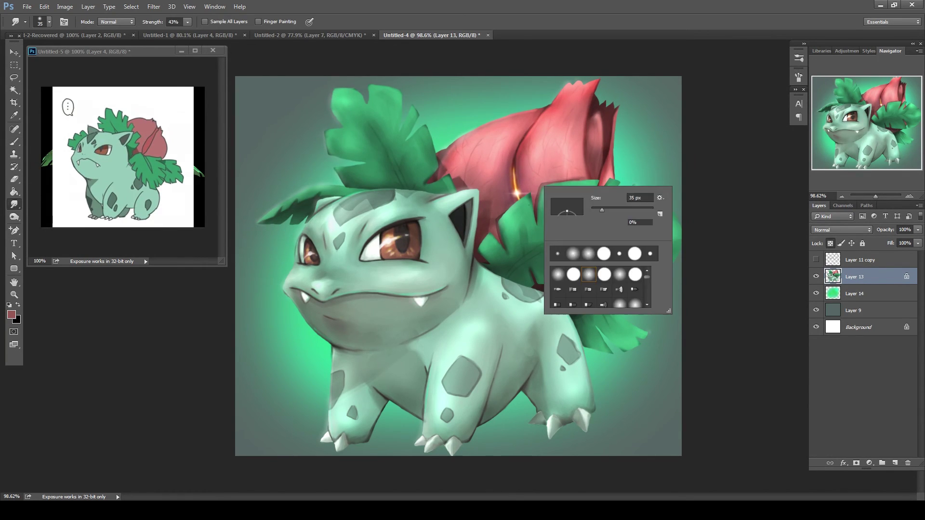
left_click_drag(601, 210, 597, 210)
key("Return")
Set the brush to Overlay blending with a light pink colour for bulb touch-ups
key("b")
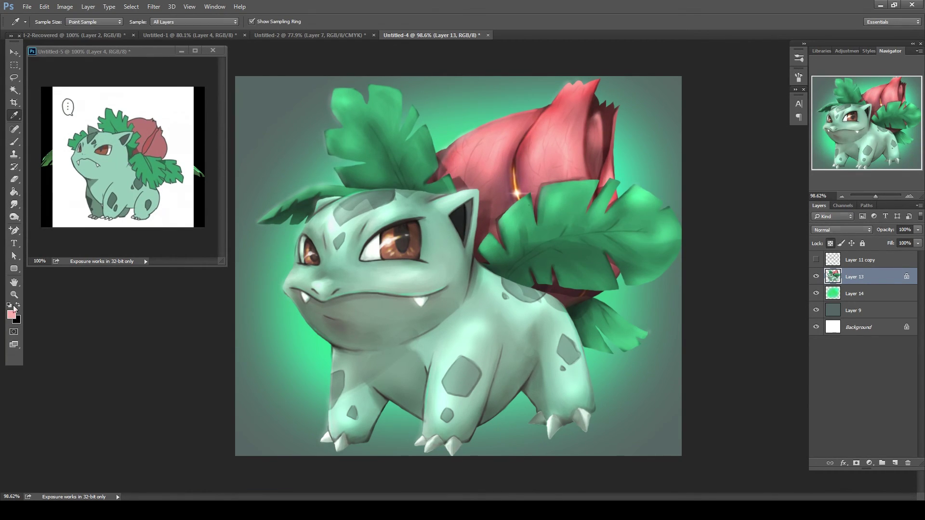
left_click(122, 22)
left_click(120, 132)
left_click(469, 153, "alt")
right_click(492, 194)
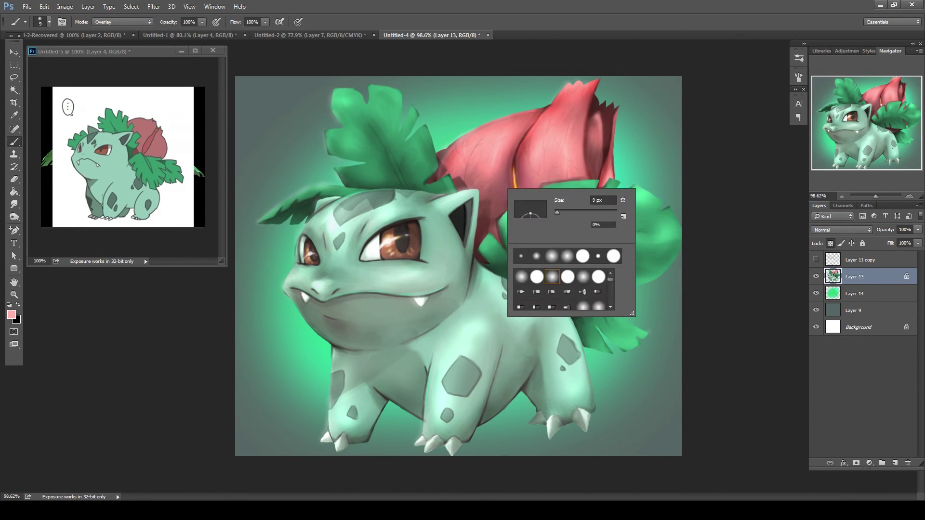
key("F5")
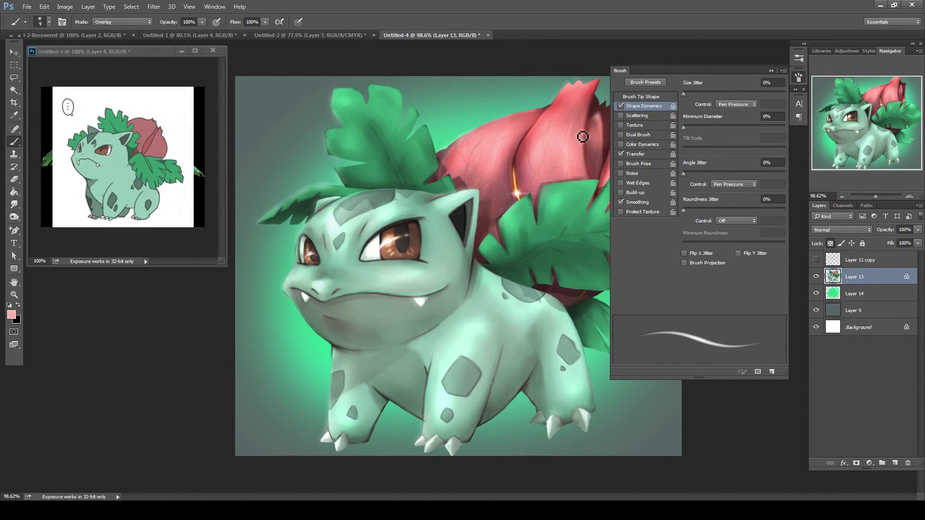
key("F5")
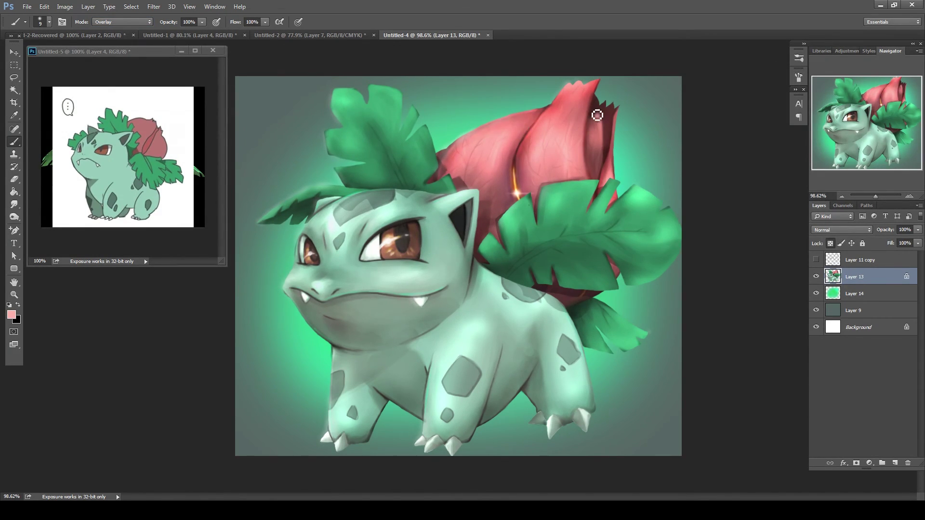
key("e")
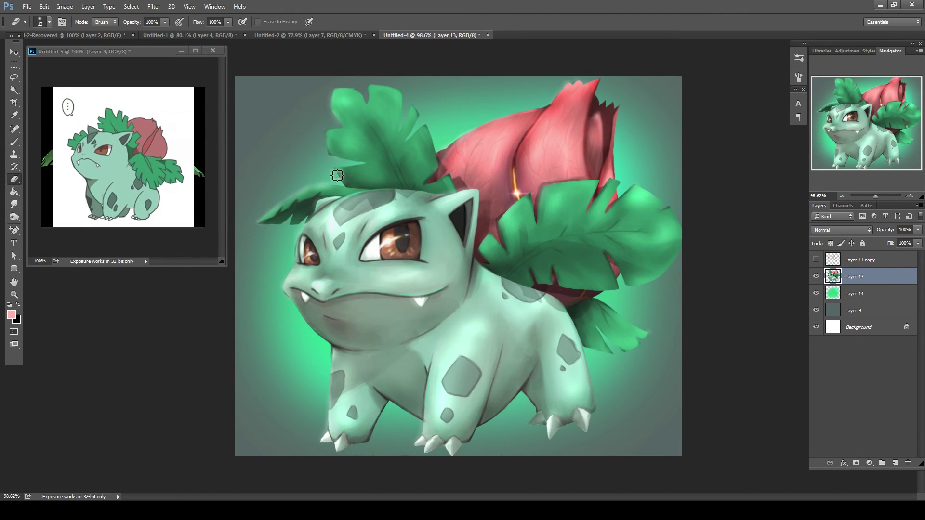
On a new layer above the background, fill an ellipse under the feet with #332044
left_click(863, 294)
left_click(894, 463, "ctrl")
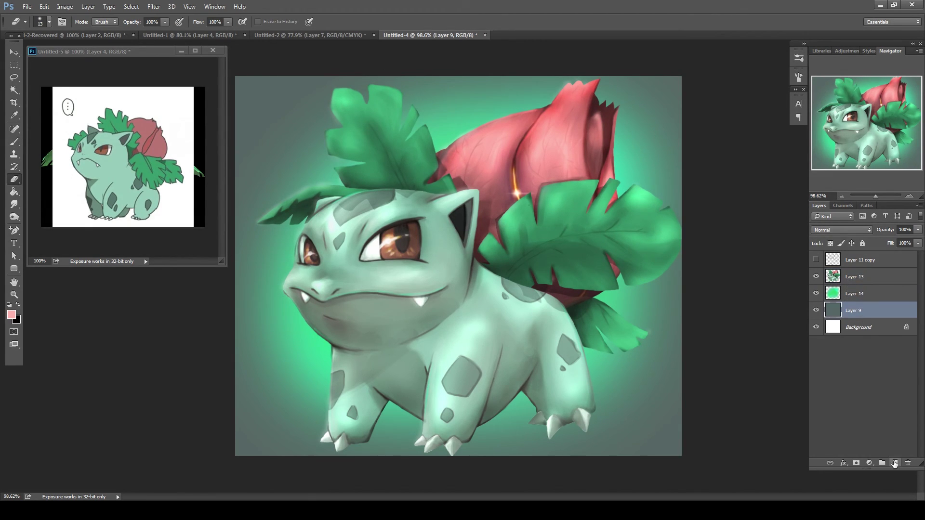
key("m")
left_click_drag(296, 423, 675, 458)
key("ctrl+u")
key("Return")
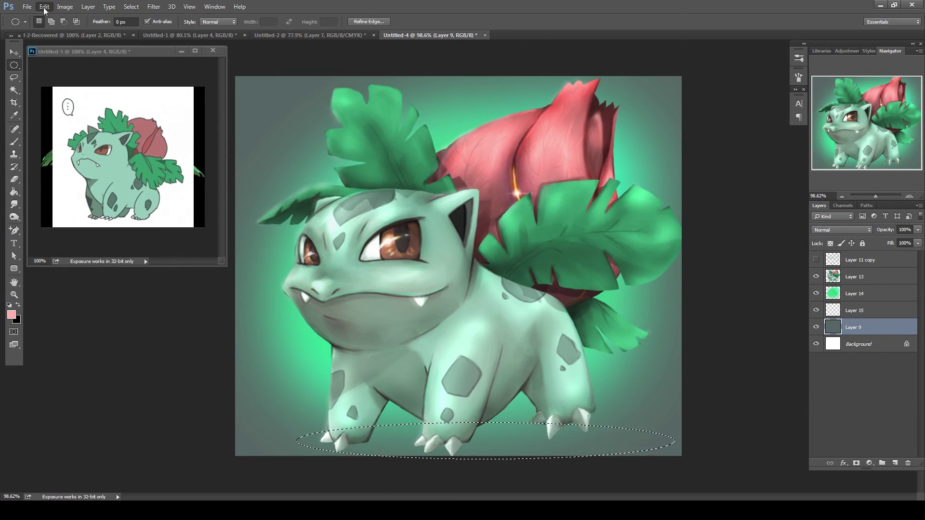
key("i")
left_click(12, 315)
type("332044")
key("Return")
key("alt+BackSpace")
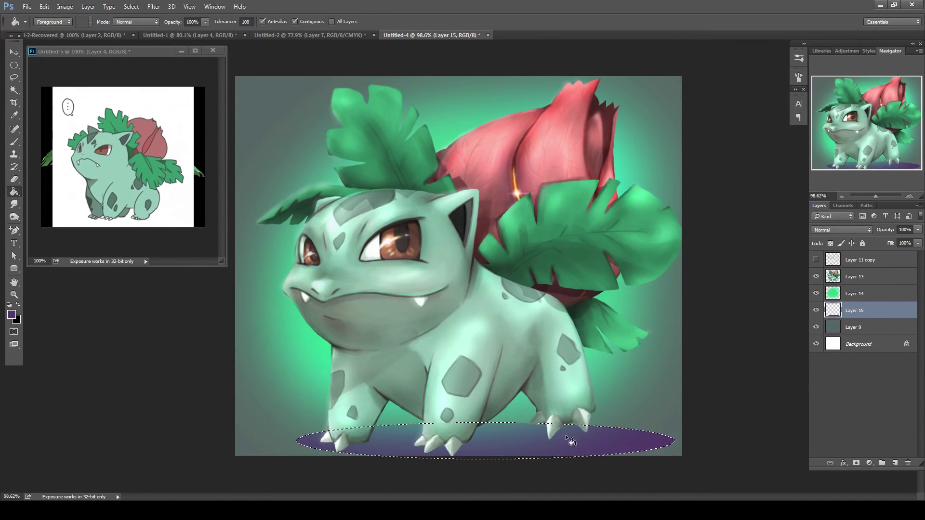
key("alt+bracketright")
Deselect and lower the ground shadow layer's opacity to 36%
key("e")
right_click(415, 373)
key("ctrl+d")
left_click(854, 310)
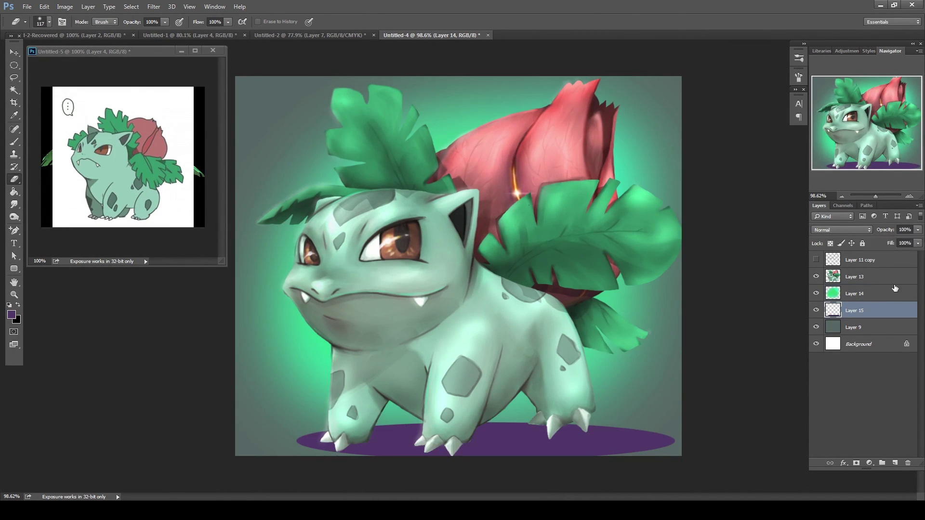
left_click_drag(885, 230, 854, 229)
Slightly enlarge the merged character layer with Free Transform
key("r")
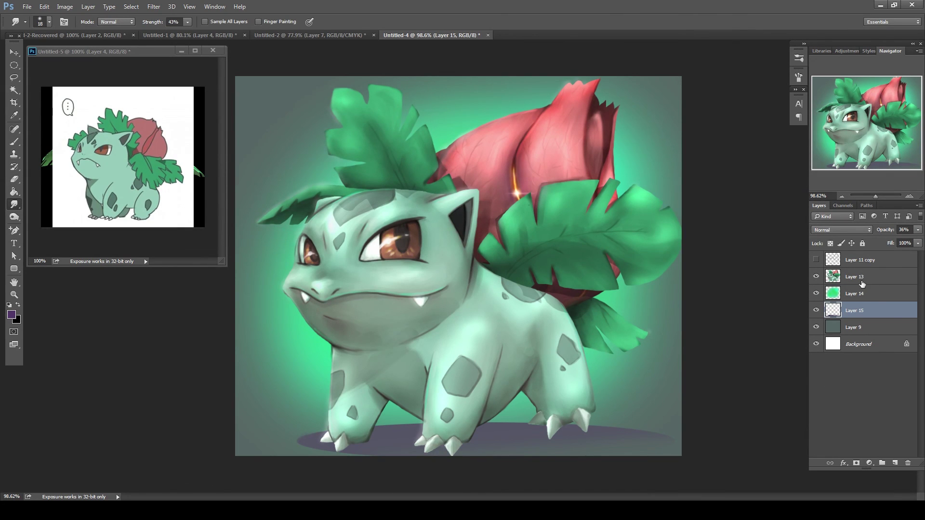
left_click(862, 283)
key("ctrl+t")
left_click_drag(712, 349, 606, 432)
key("Return")
Zoom in on the feet, shrink the eraser to size 9 and switch to the Burn tool
left_click(19, 184)
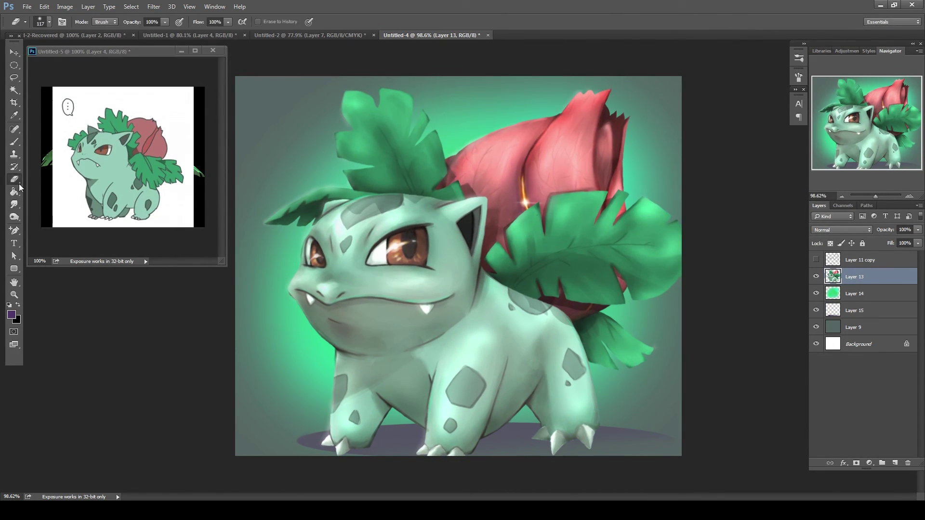
scroll(482, 385, "up", 5)
right_click(448, 355)
key("Return")
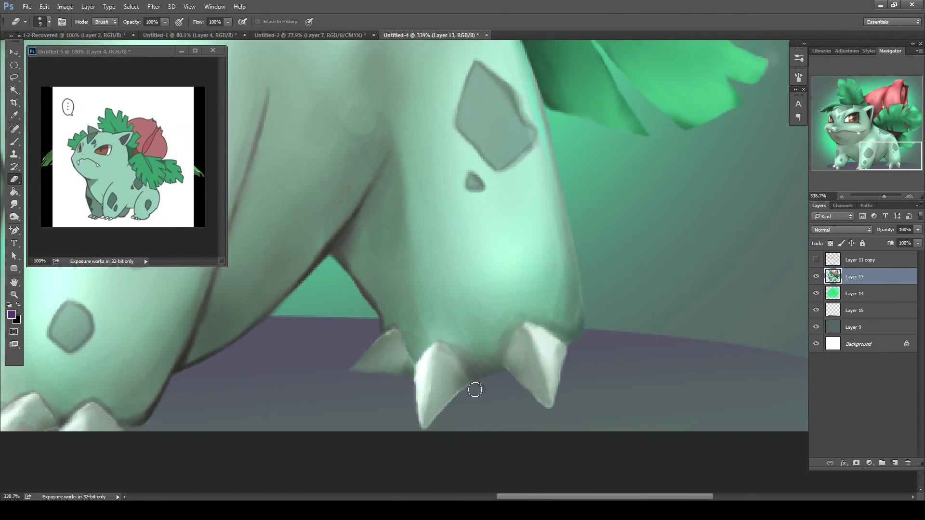
key("o")
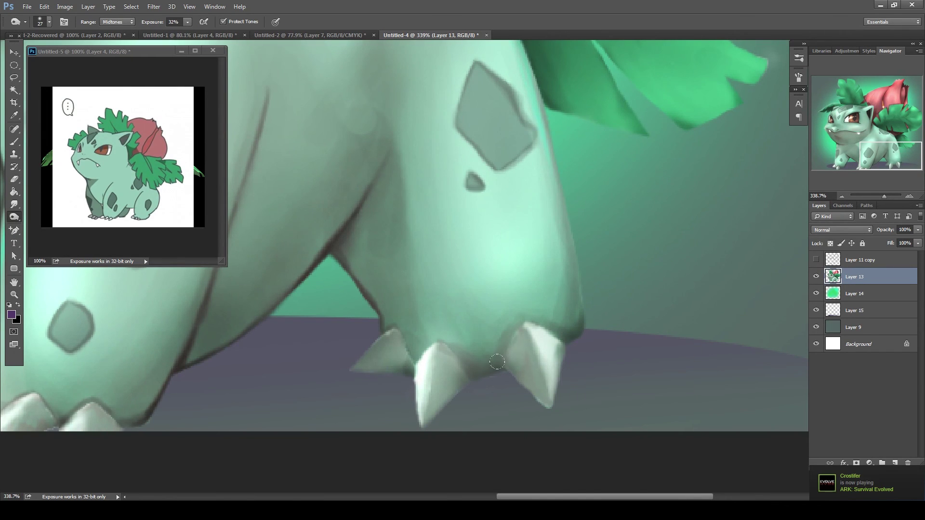
scroll(497, 362, "left", 2)
scroll(506, 356, "left", 2)
scroll(510, 352, "left", 2)
scroll(303, 399, "left", 2)
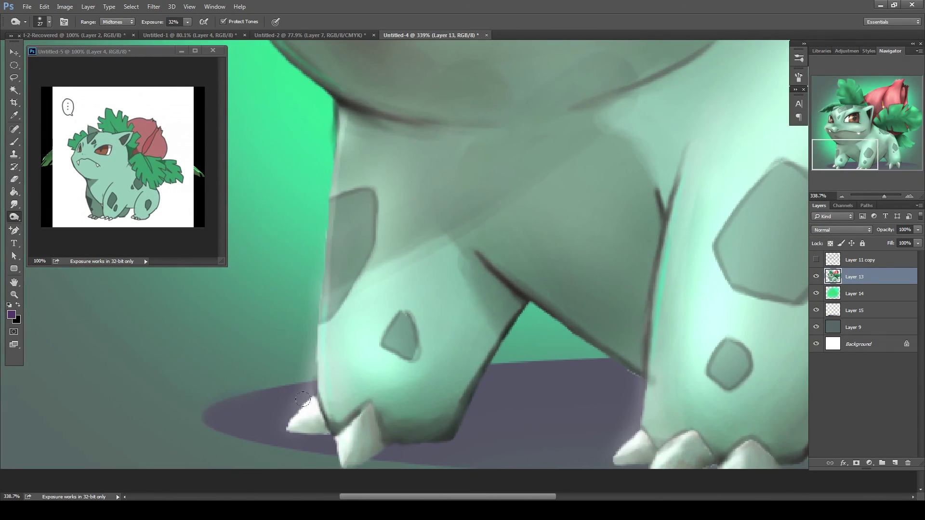
Paint the claws and the right hind leg's outline with a tiny brush in grey tones
key("b")
right_click(302, 399)
left_click(305, 413, "alt")
left_click_drag(406, 446, 280, 374)
left_click(280, 374, "alt")
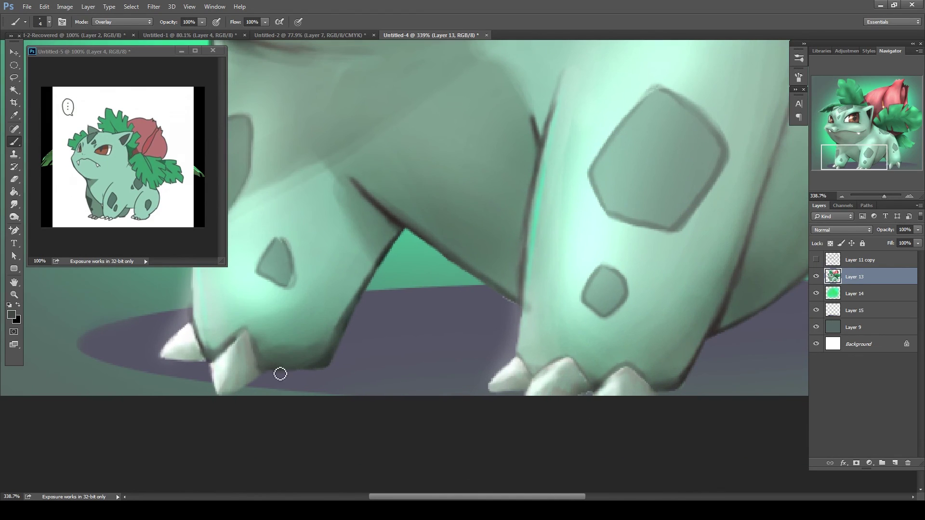
left_click_drag(568, 387, 424, 357)
left_click(541, 374, "alt")
left_click_drag(541, 374, 498, 303)
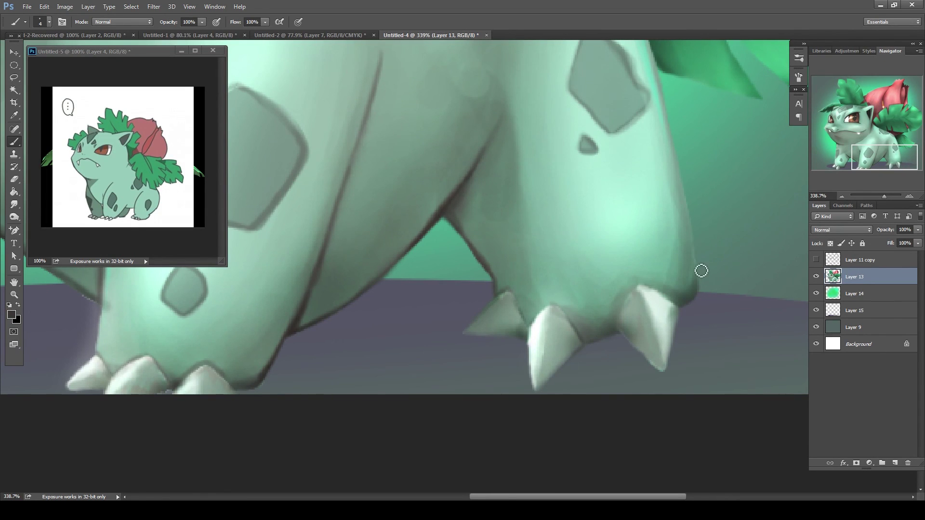
left_click_drag(701, 270, 693, 226)
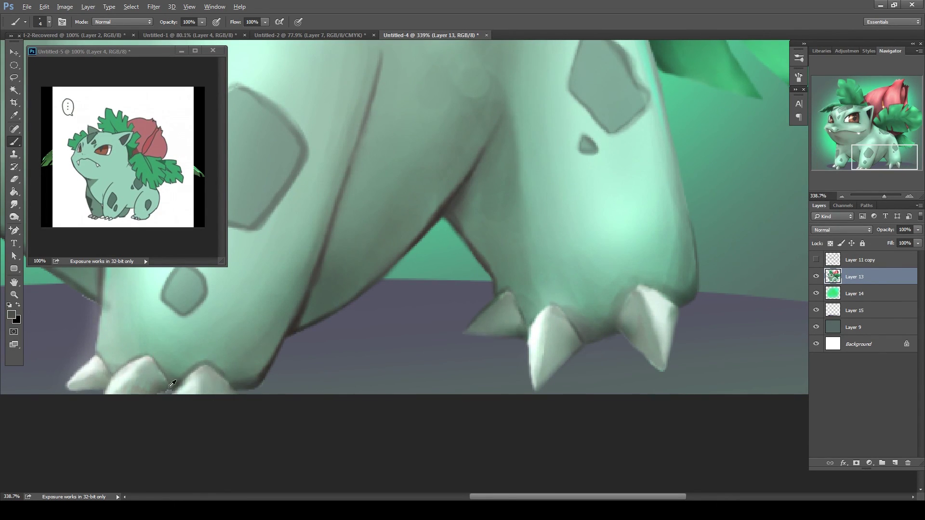
Apply a Curves adjustment that slightly deepens the dark tones across the whole image
key("ctrl+0")
left_click(64, 6)
left_click(176, 46)
left_click_drag(96, 82, 660, 162)
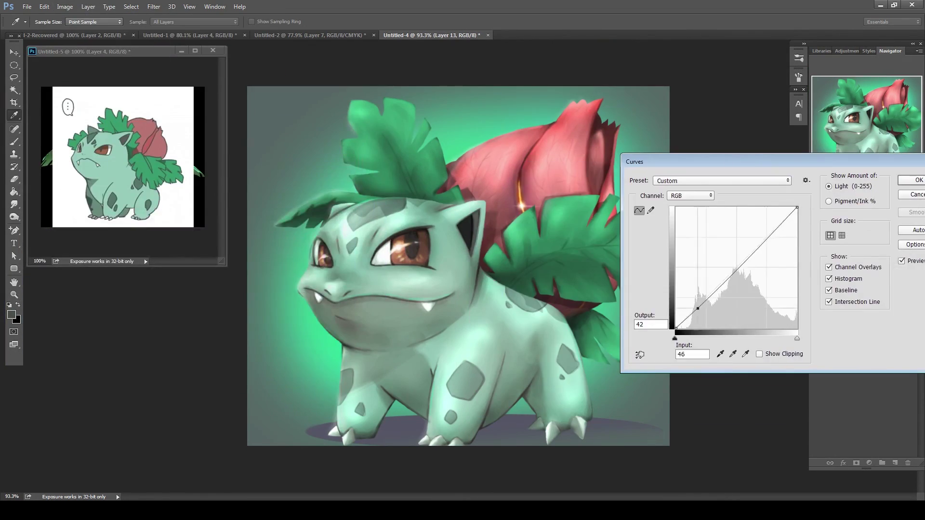
key("Return")
key("z")
key("alt+bracketleft")
key("alt+bracketleft")
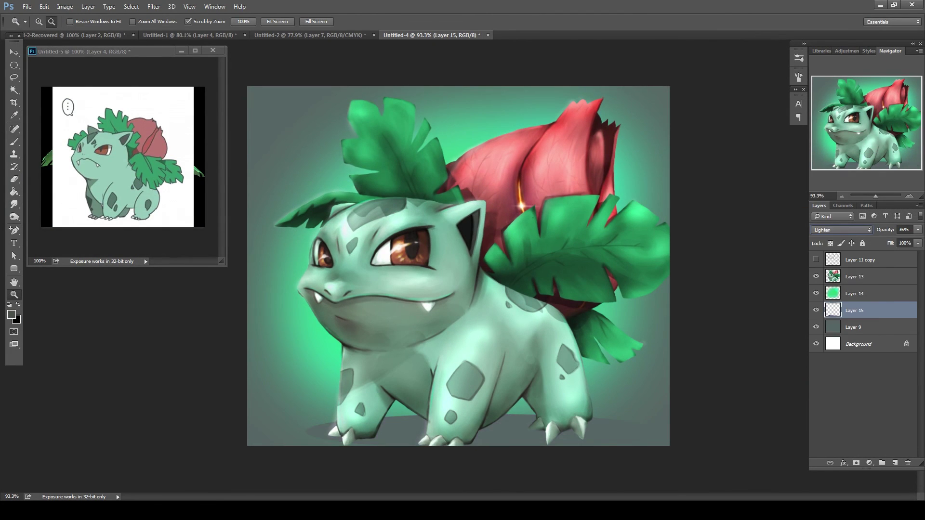